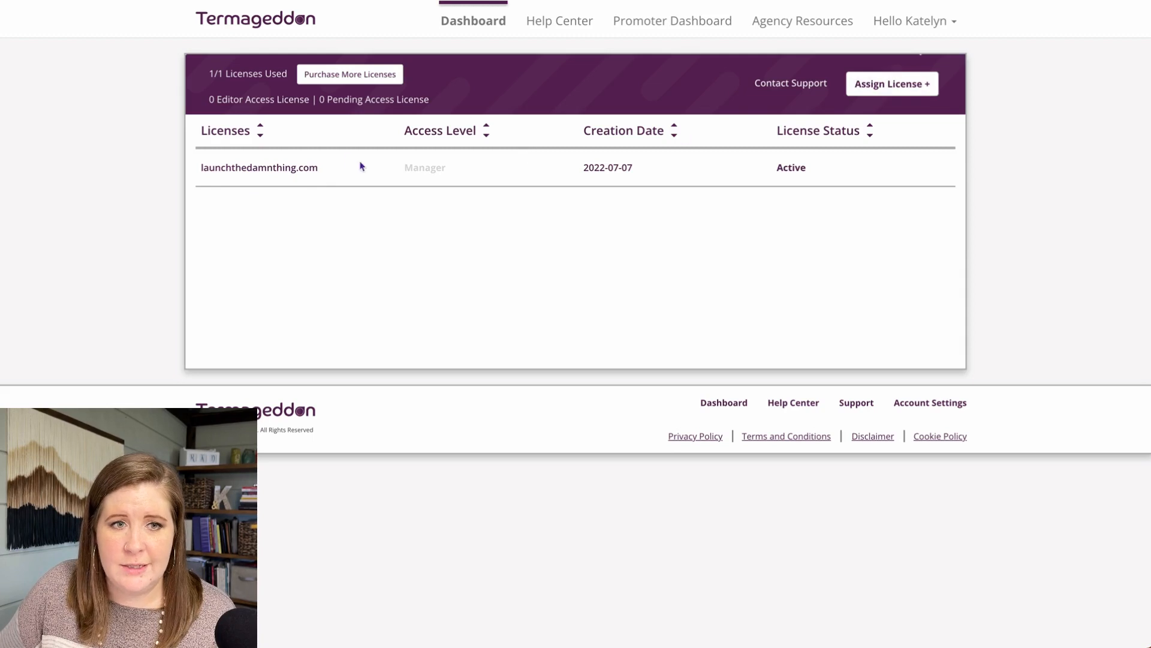
Check the license usage on the dashboard and open the launchthedamnthing.com license
click(210, 72)
drag(210, 72, 277, 72)
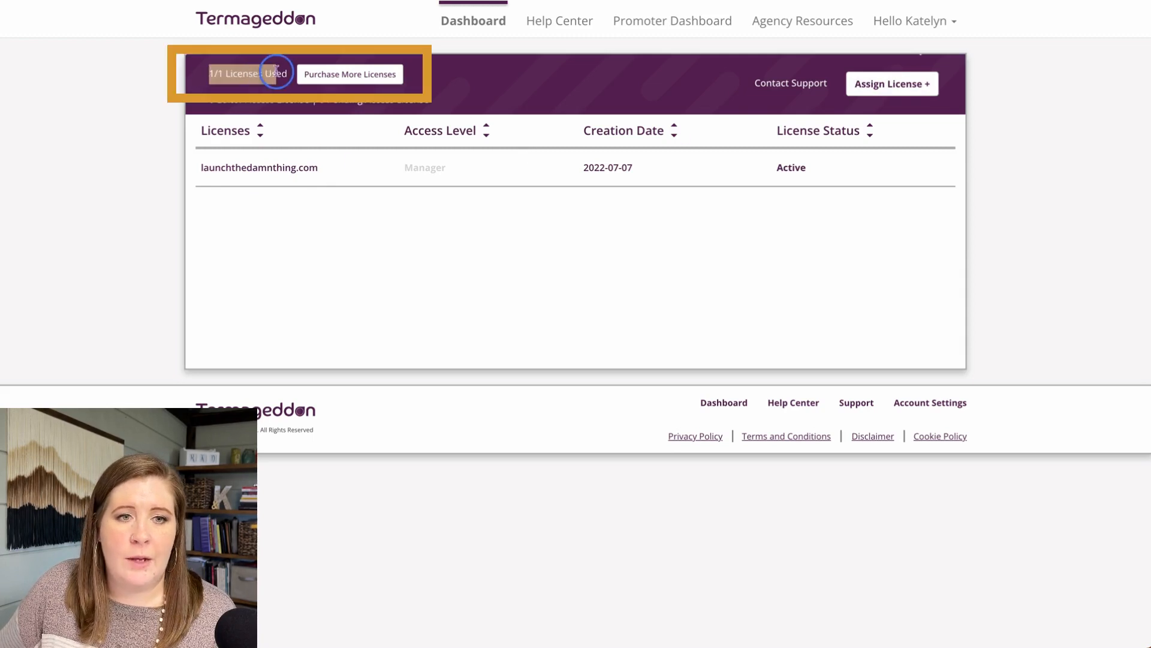
click(438, 79)
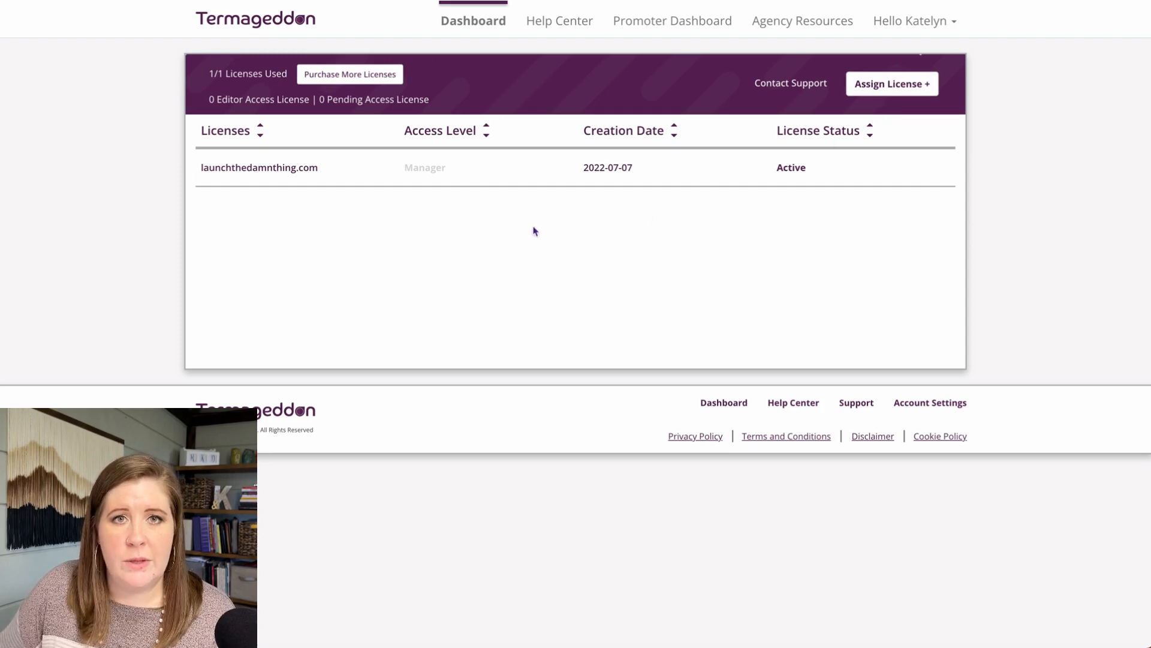
click(256, 168)
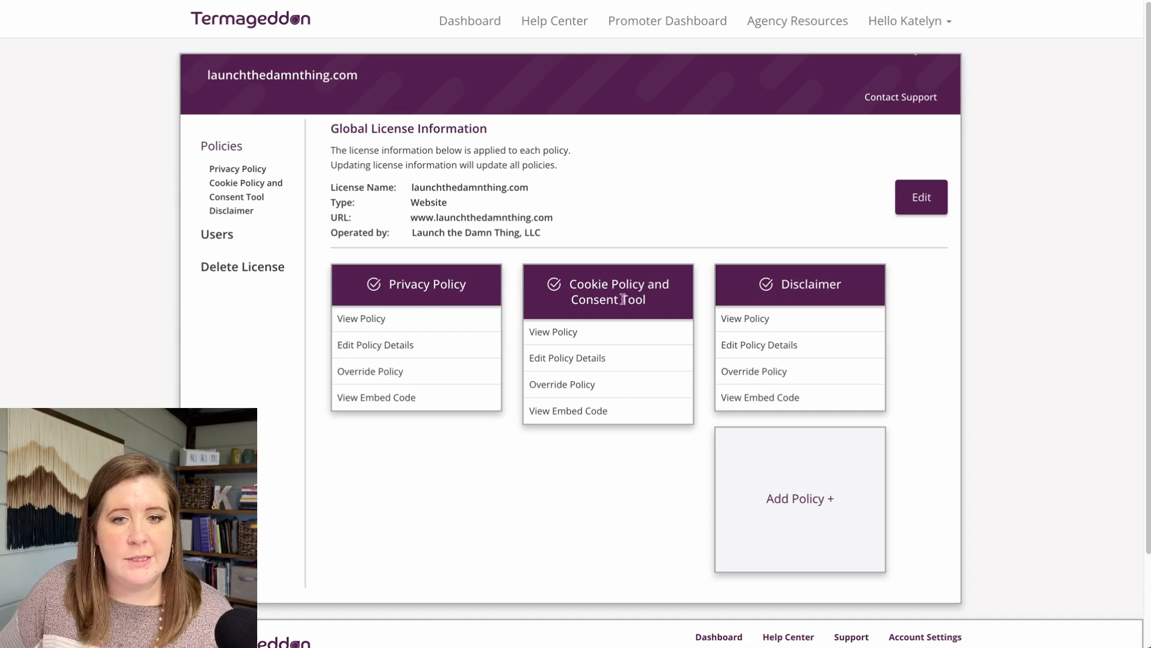
View which additional policy types can be added to the license and close the dialog without choosing one
drag(733, 289, 853, 285)
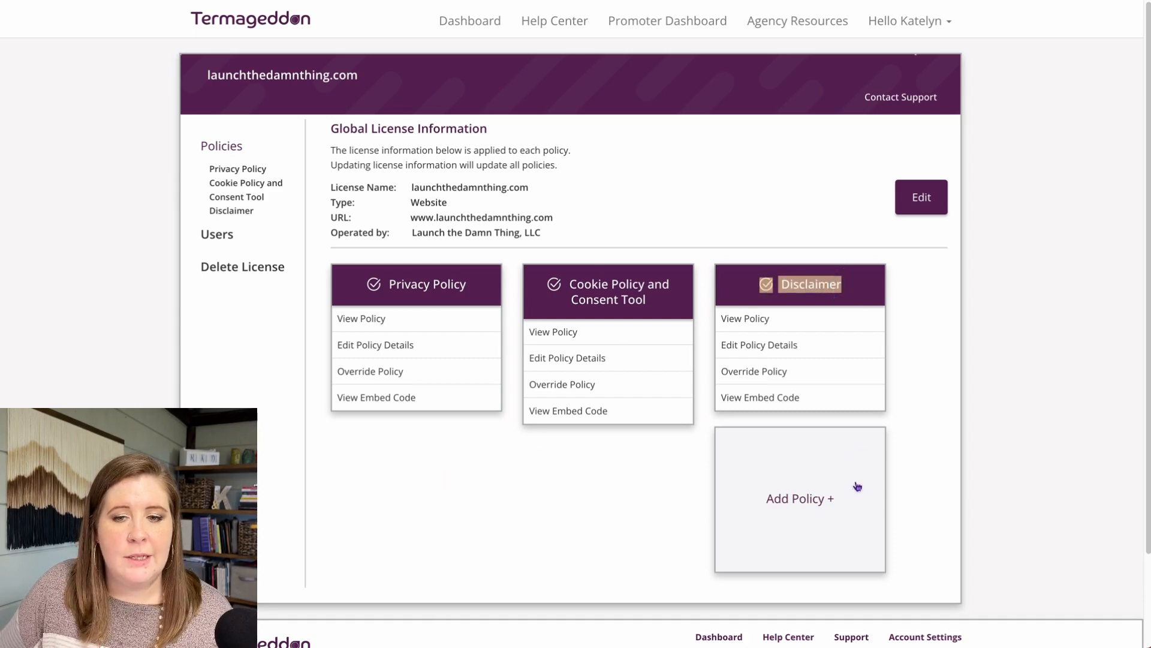
click(810, 504)
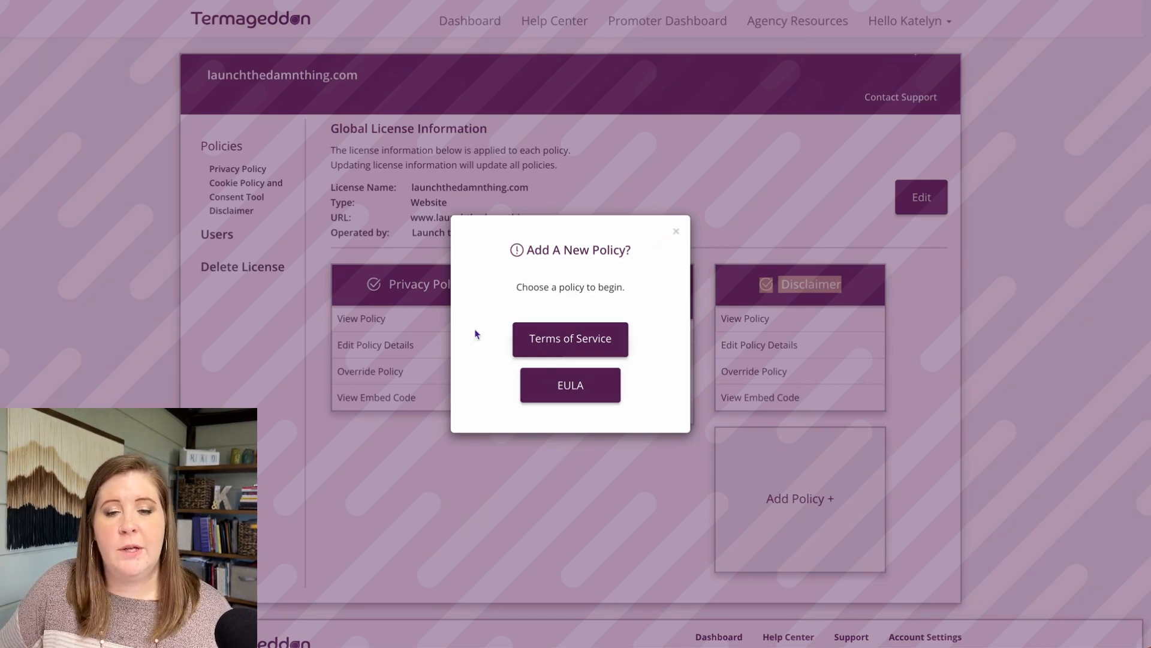
click(675, 232)
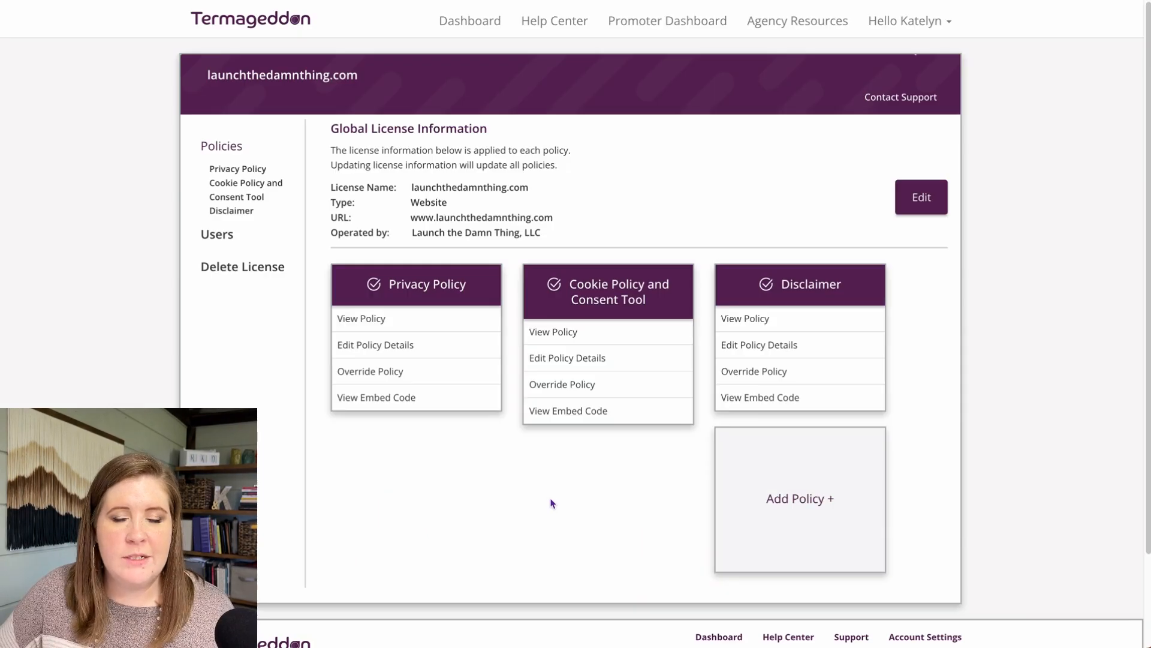
Add a Terms of Service policy, page through its questionnaire without answering, and try to submit it
click(775, 509)
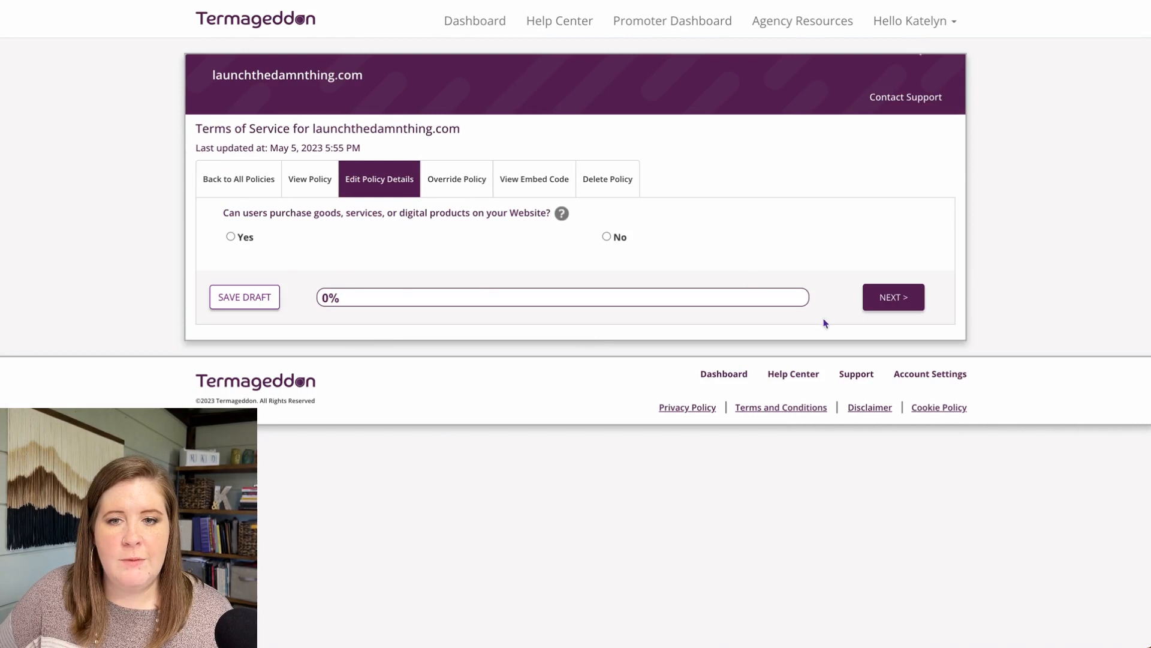
click(875, 298)
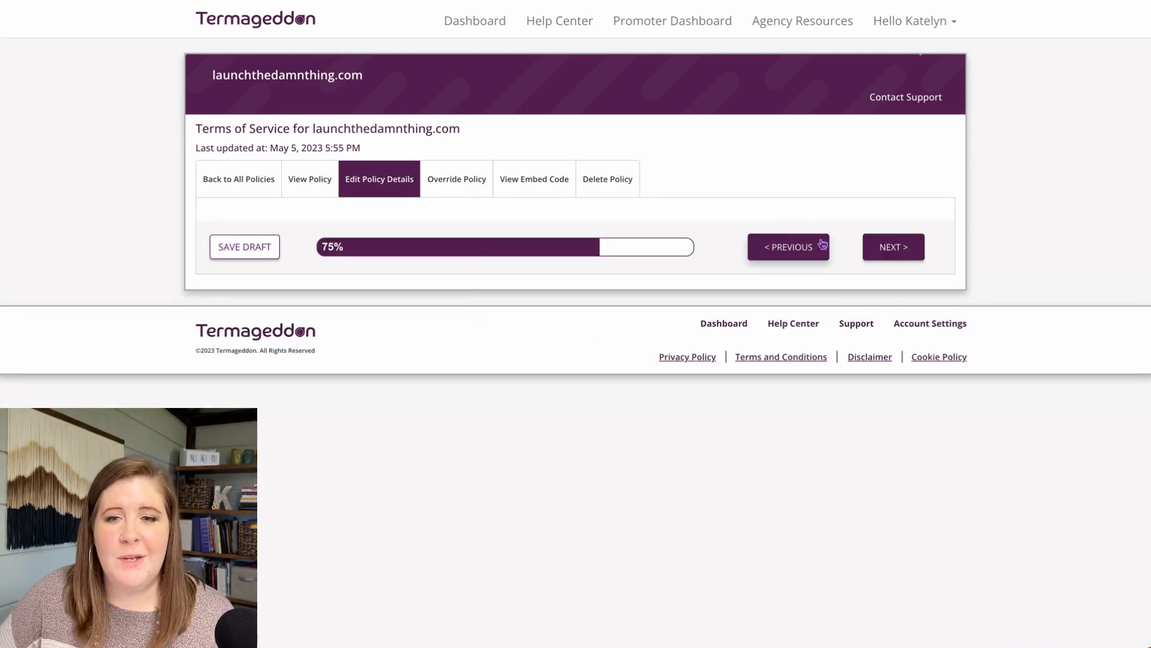
click(888, 252)
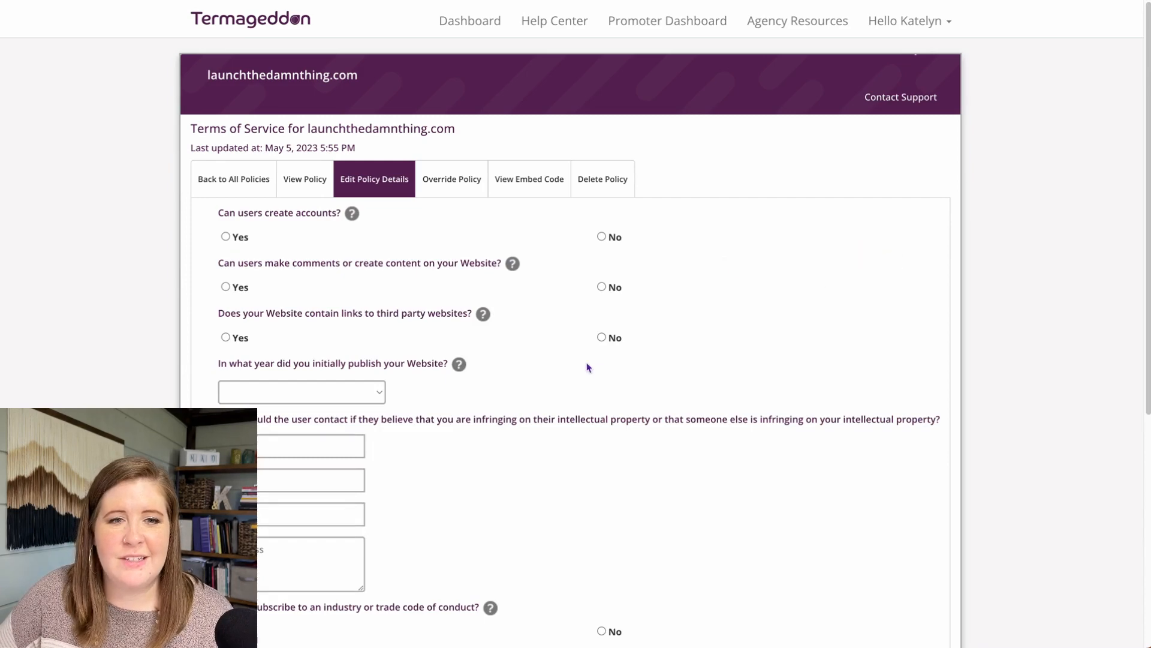
scroll(586, 368, down, 6)
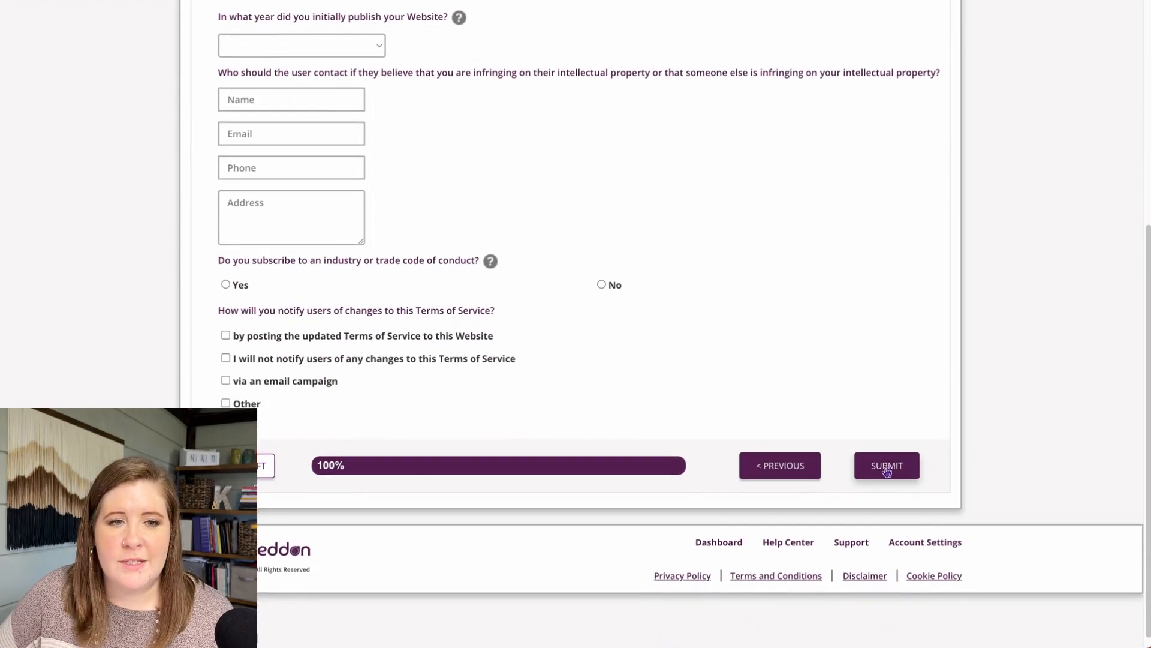
click(886, 469)
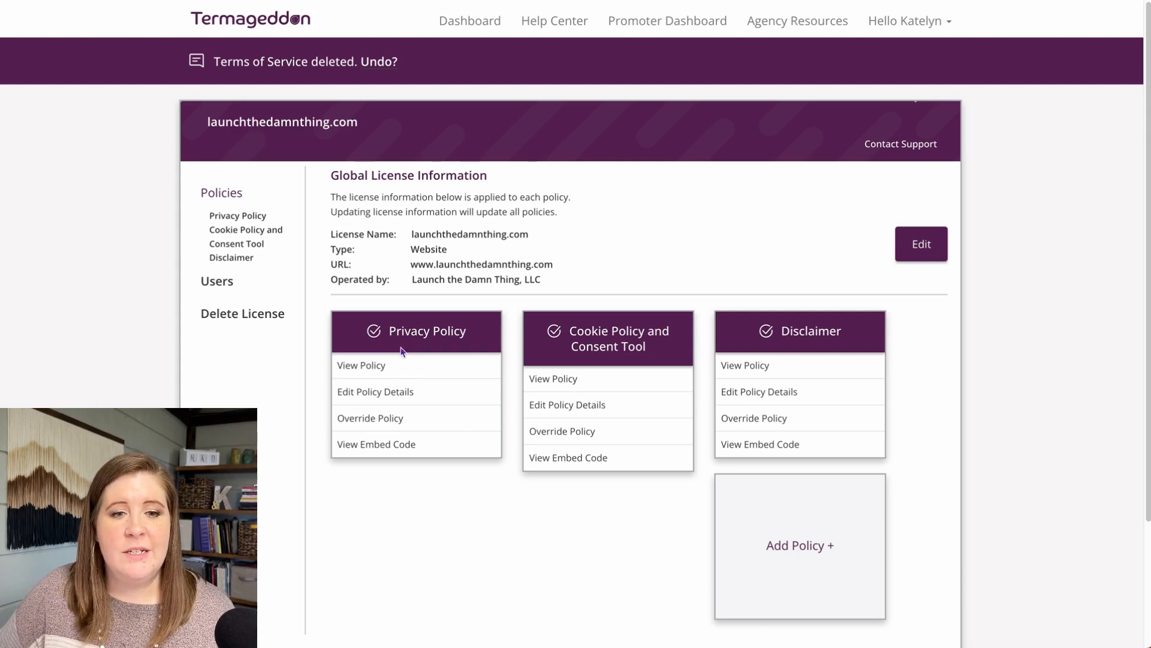
Display the embed code for the Privacy Policy of launchthedamnthing.com
click(370, 446)
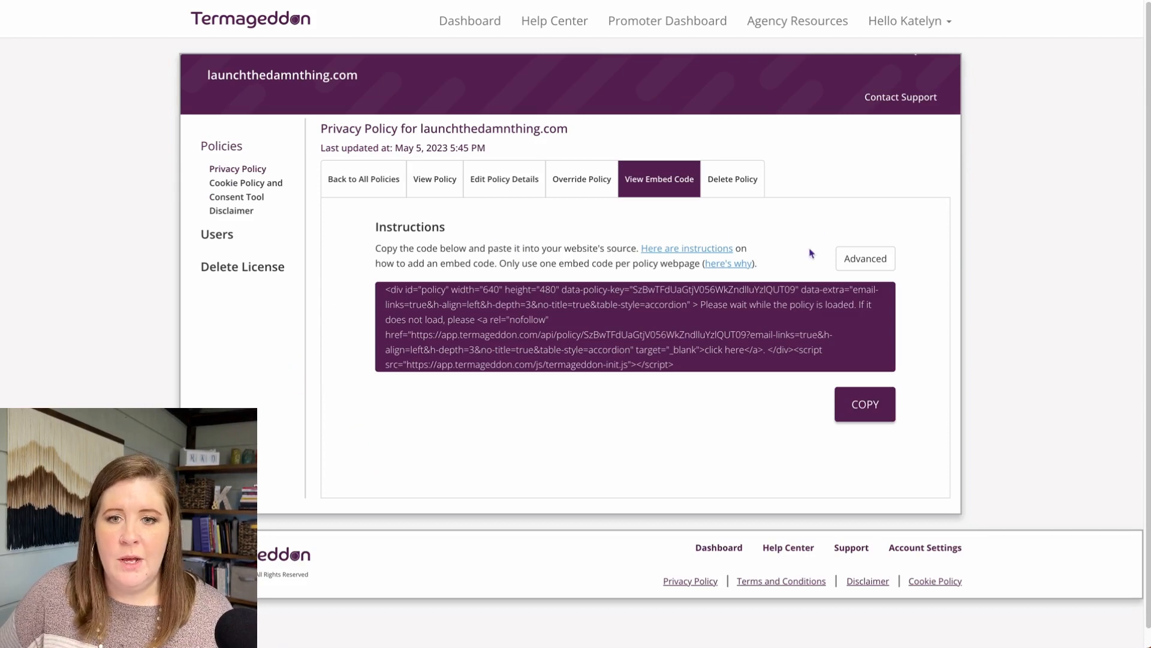
drag(813, 353, 463, 283)
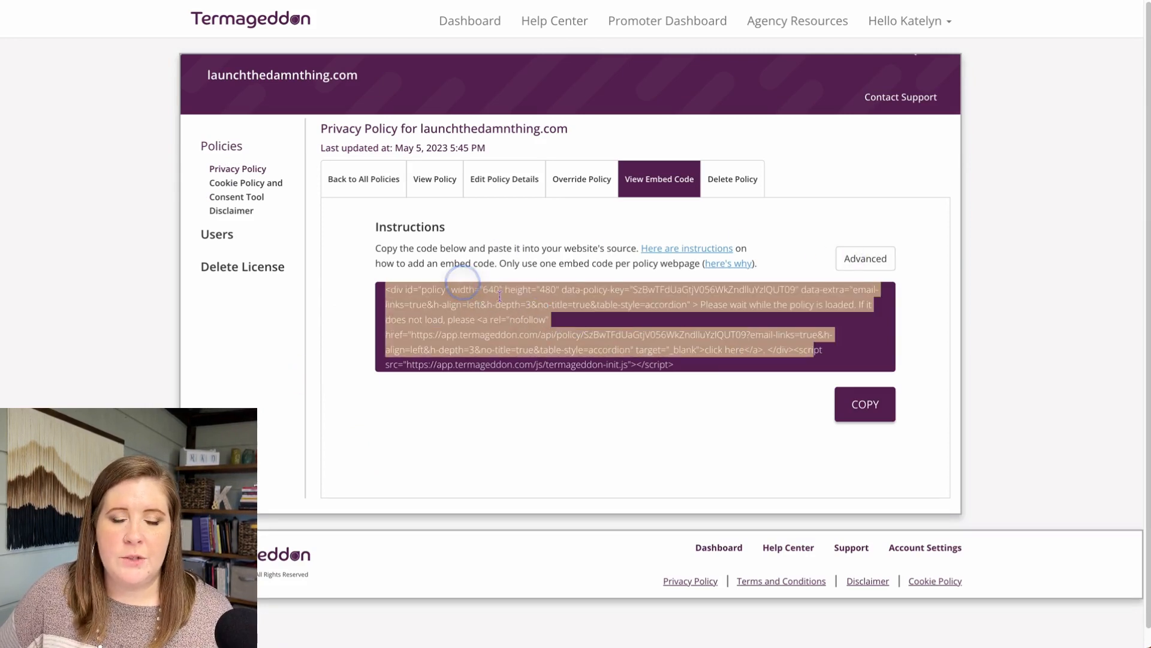
click(720, 300)
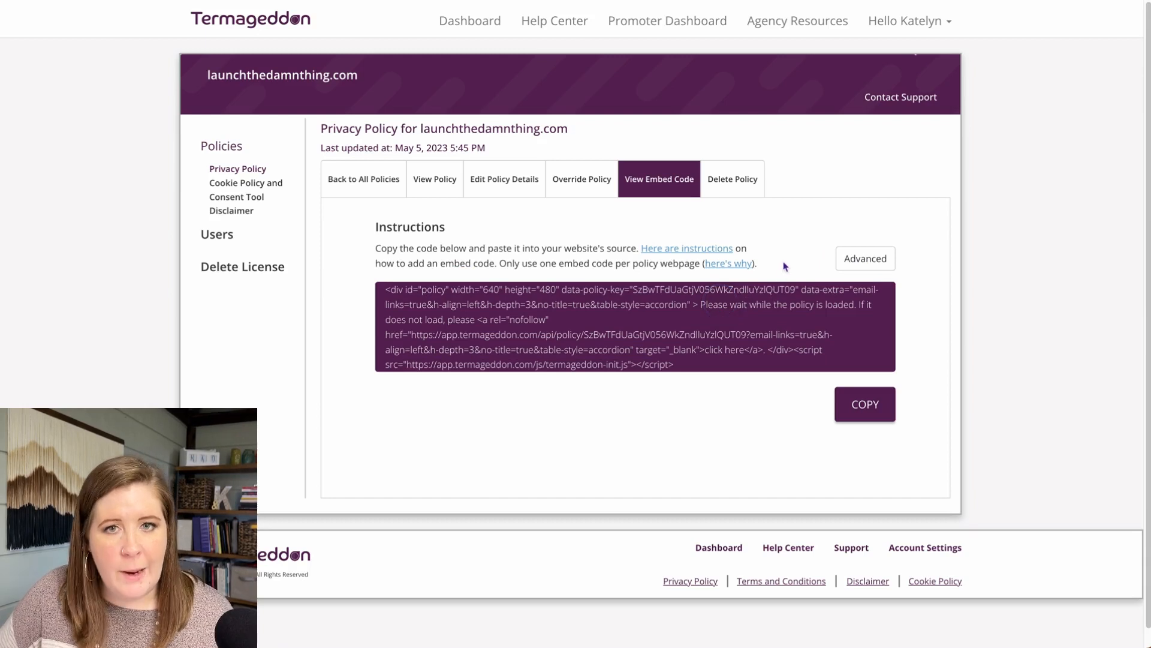
Review the advanced embed options, including heading tags, heading alignment, hyperlinked emails and Compatibility Mode, and hide them again
click(864, 259)
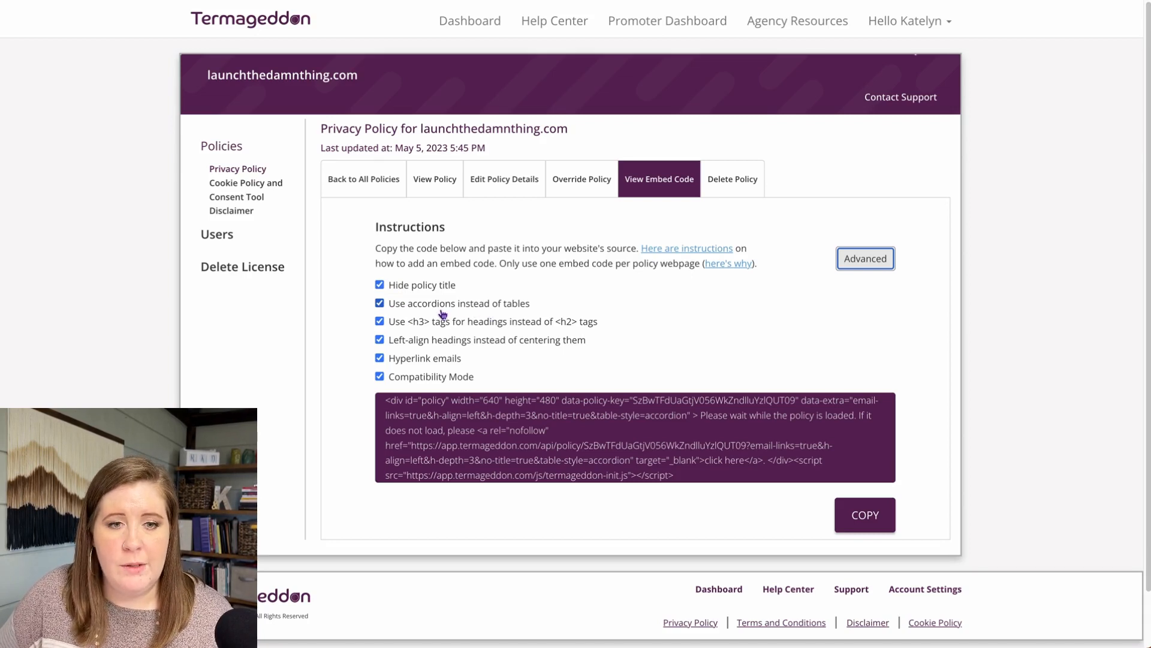
drag(395, 322, 446, 324)
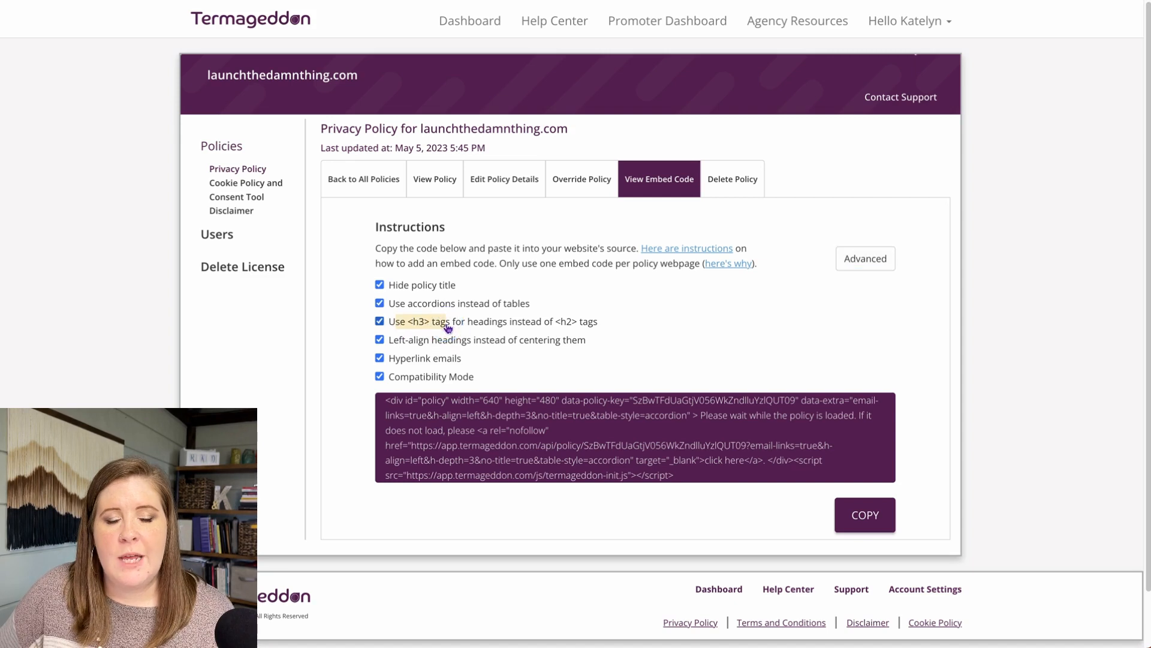
drag(537, 322, 577, 319)
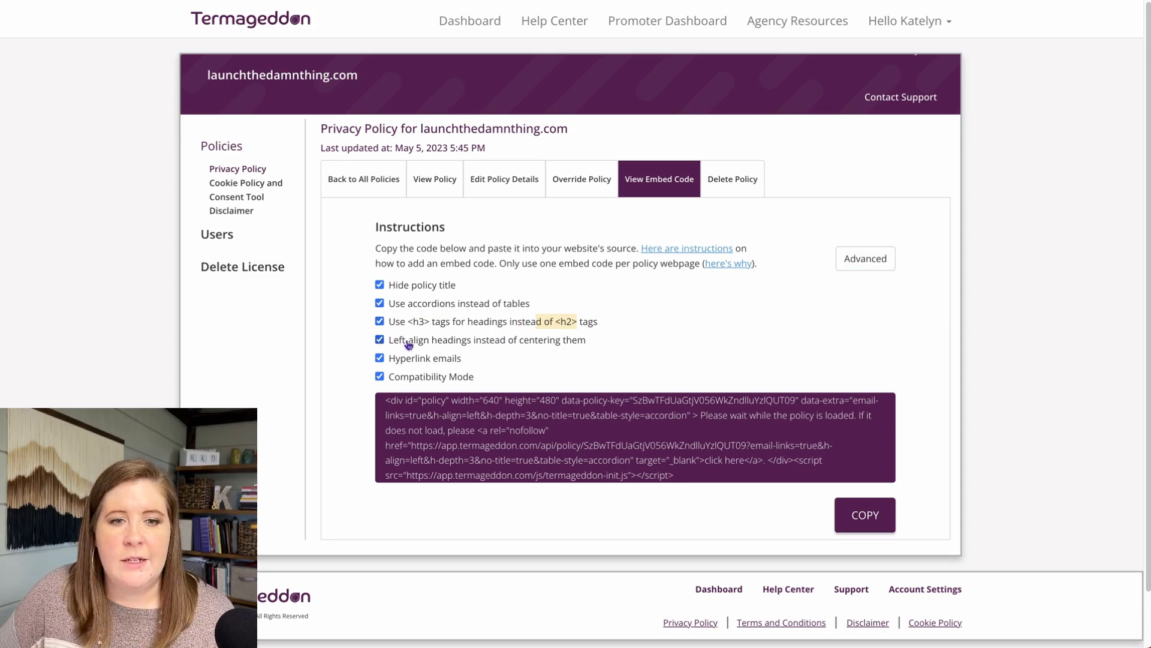
drag(406, 343, 468, 348)
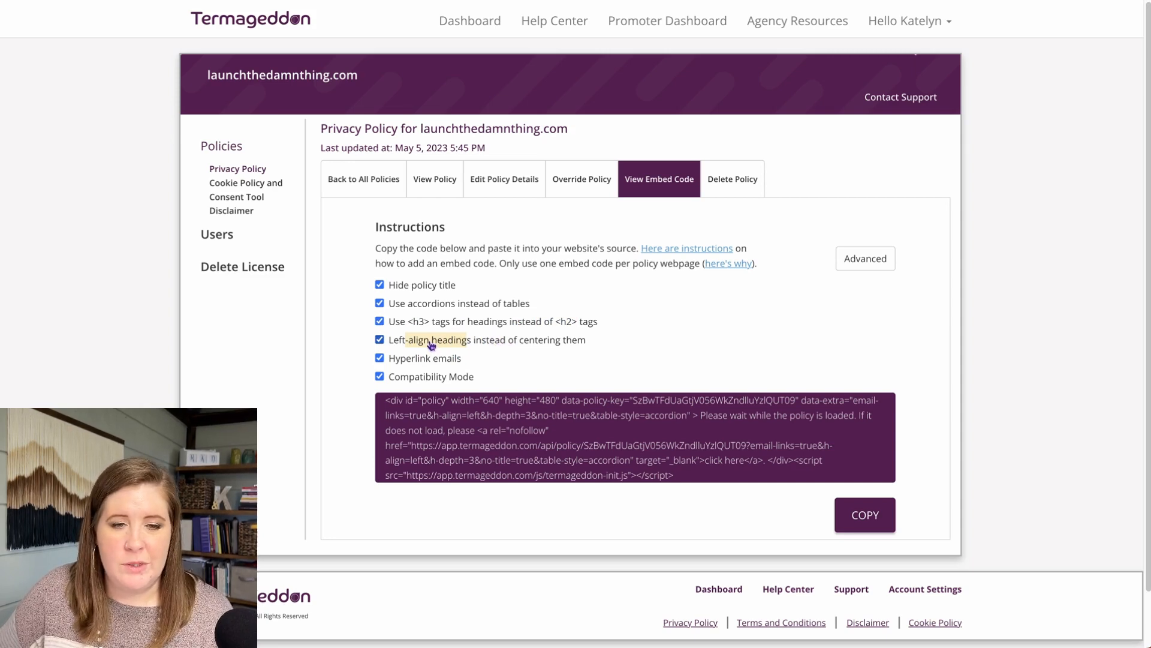
drag(408, 362, 475, 366)
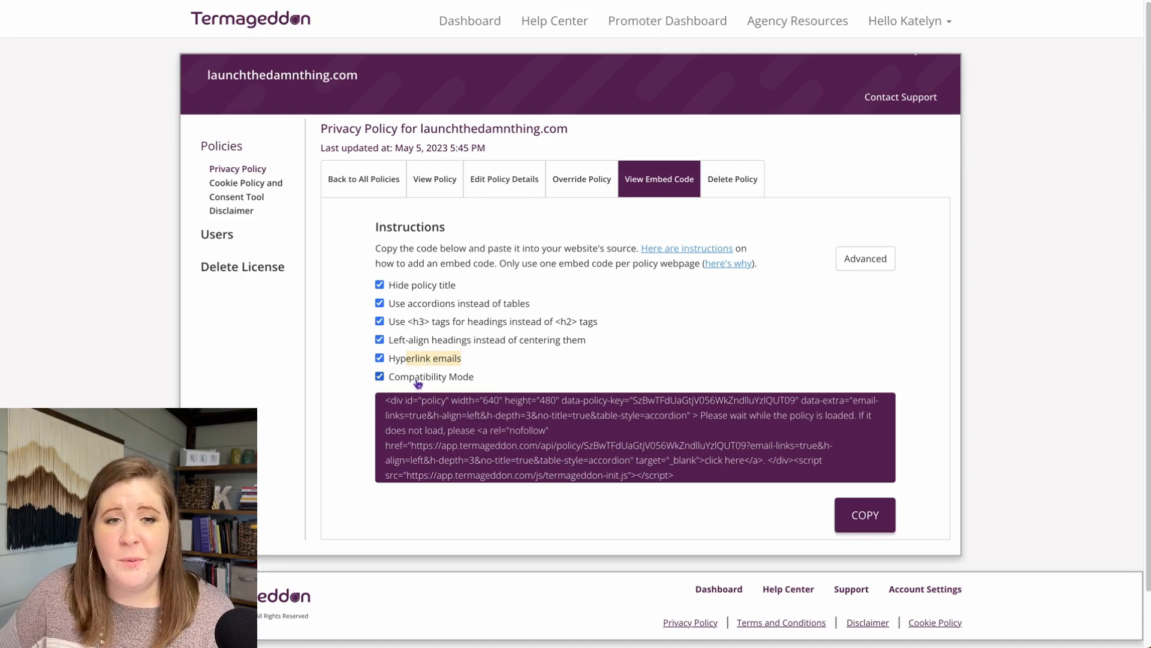
mouse_move(418, 384)
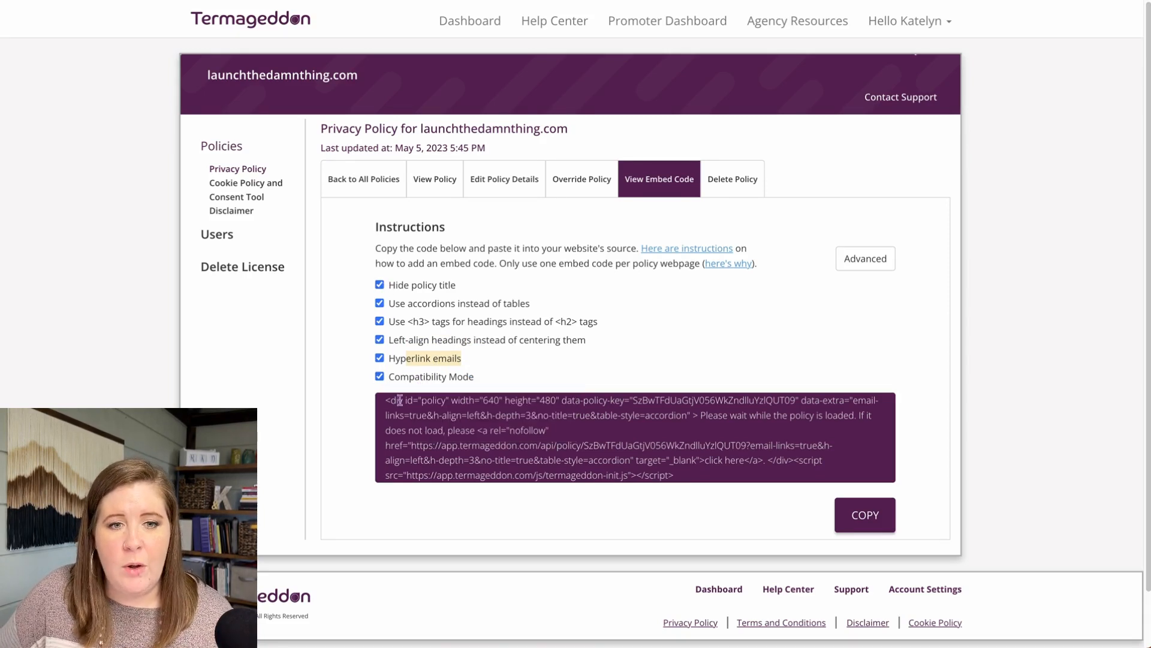
click(857, 265)
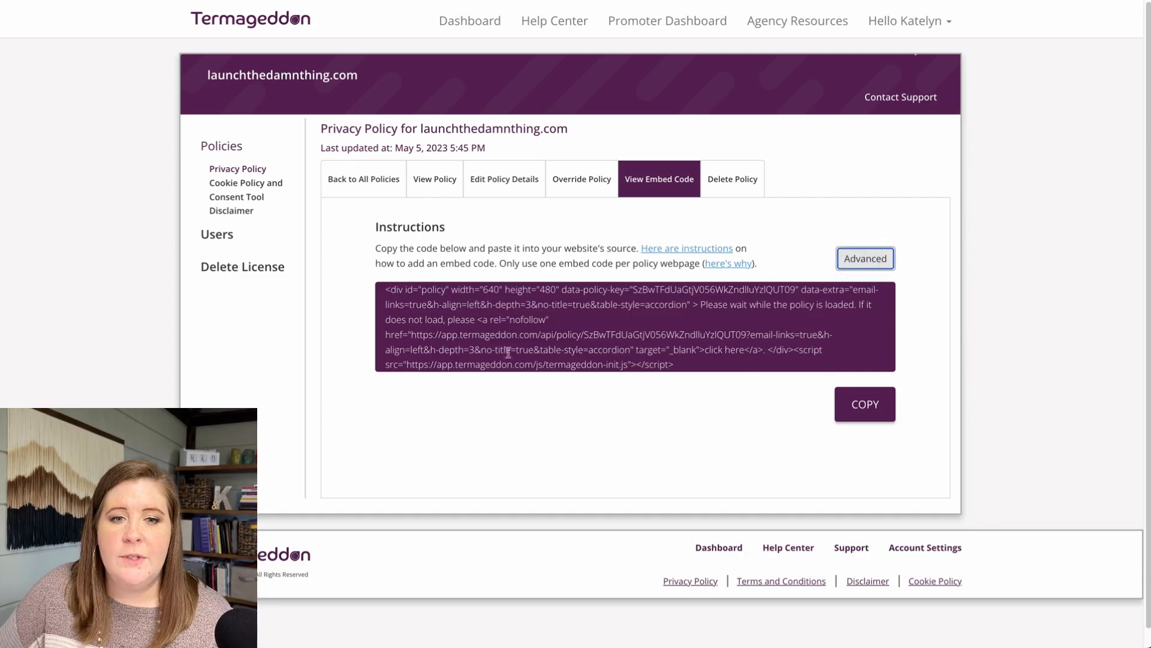
Copy the Privacy Policy embed code to the clipboard
drag(422, 304, 666, 349)
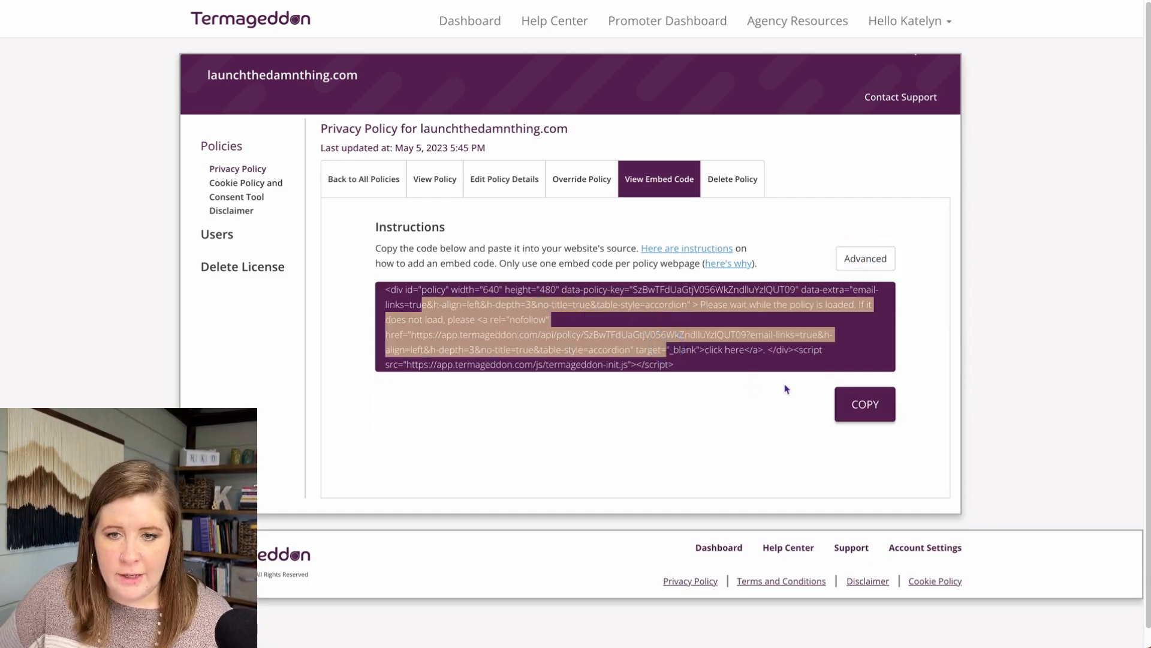
click(849, 404)
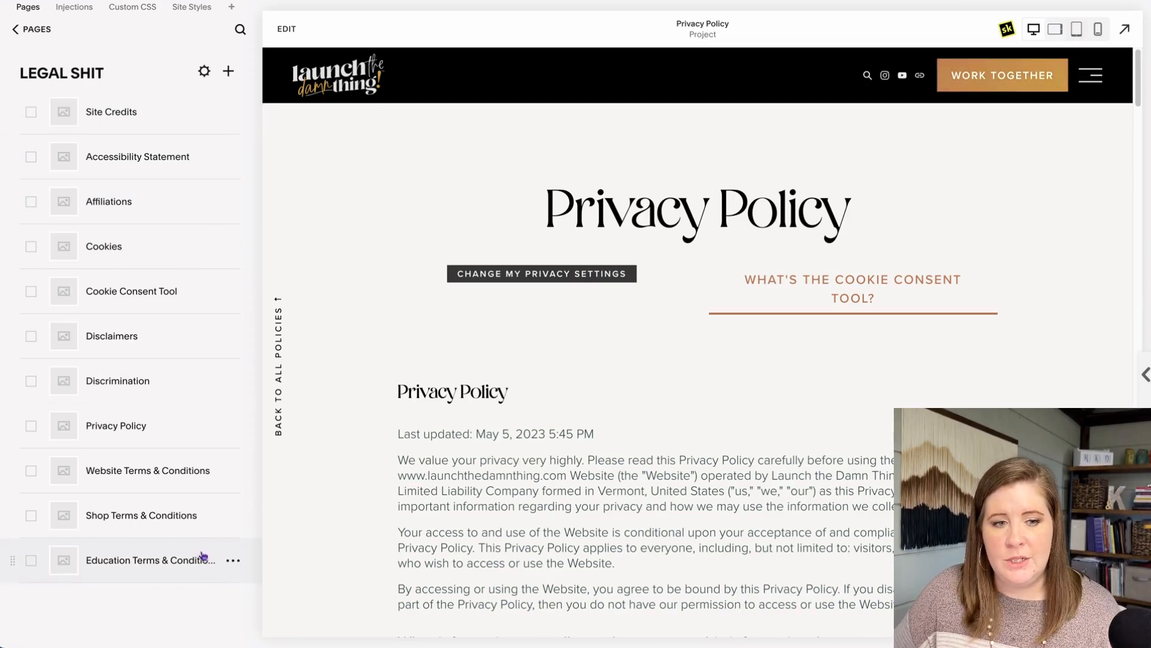
Review the embedded policy text on the Squarespace Privacy Policy page down to the end and return to its start
scroll(465, 339, down, 10)
scroll(463, 336, down, 20)
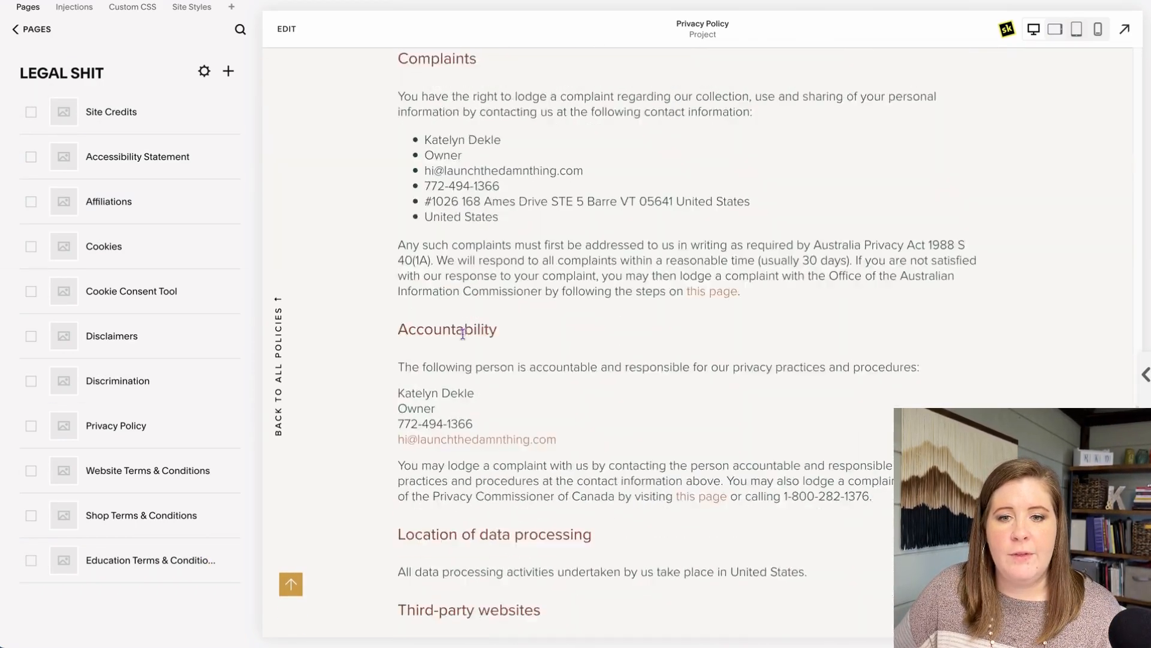
scroll(457, 353, up, 5)
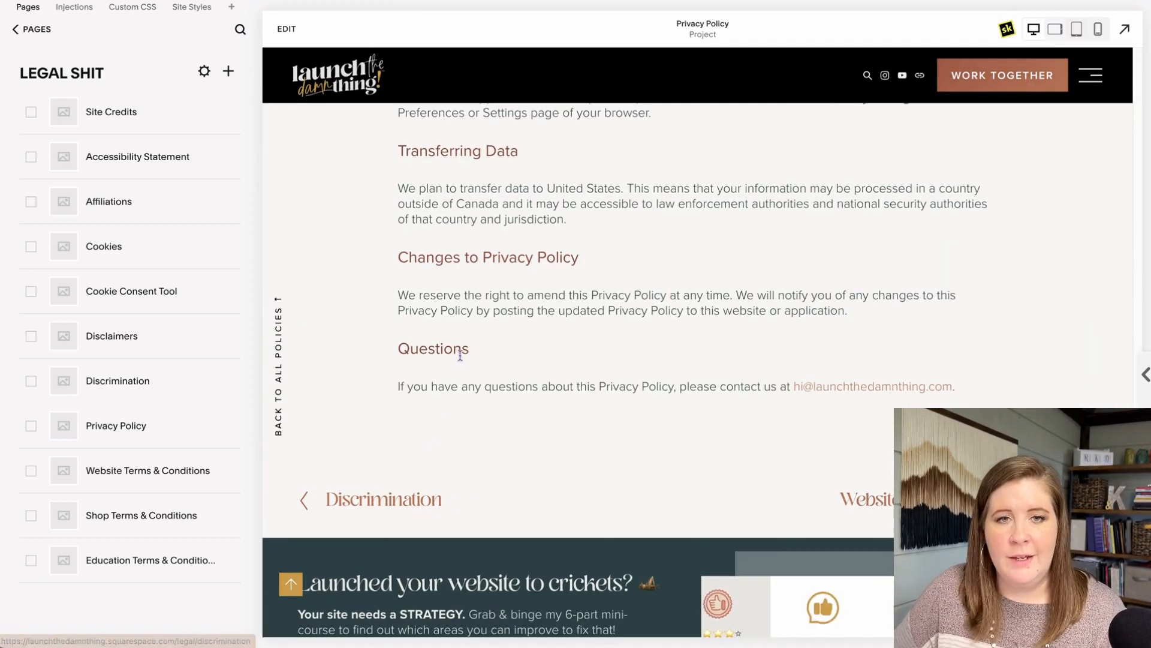
scroll(480, 288, up, 20)
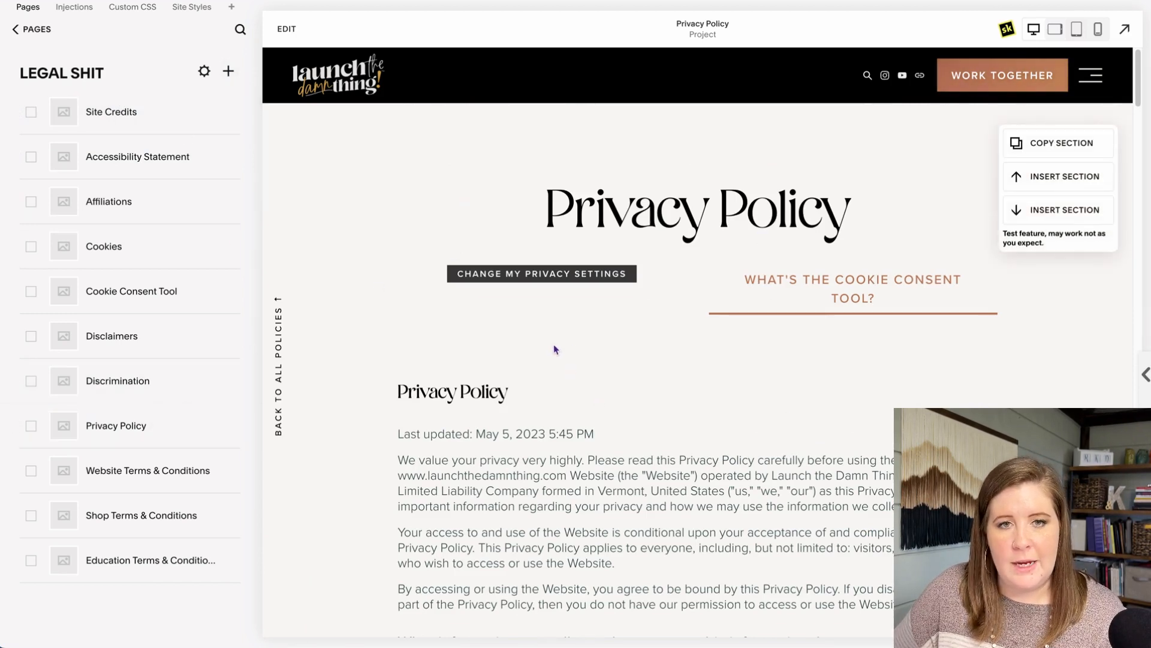
Put the Privacy Policy page into edit mode and inspect the HTML in its existing code block
click(285, 30)
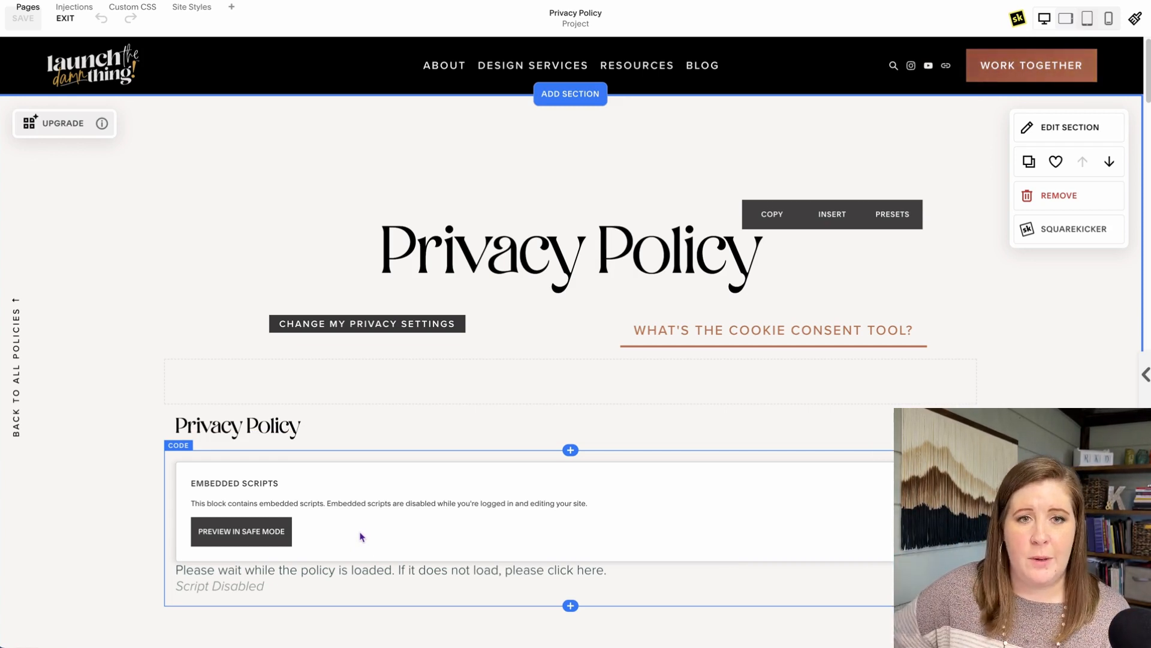
click(373, 502)
click(178, 420)
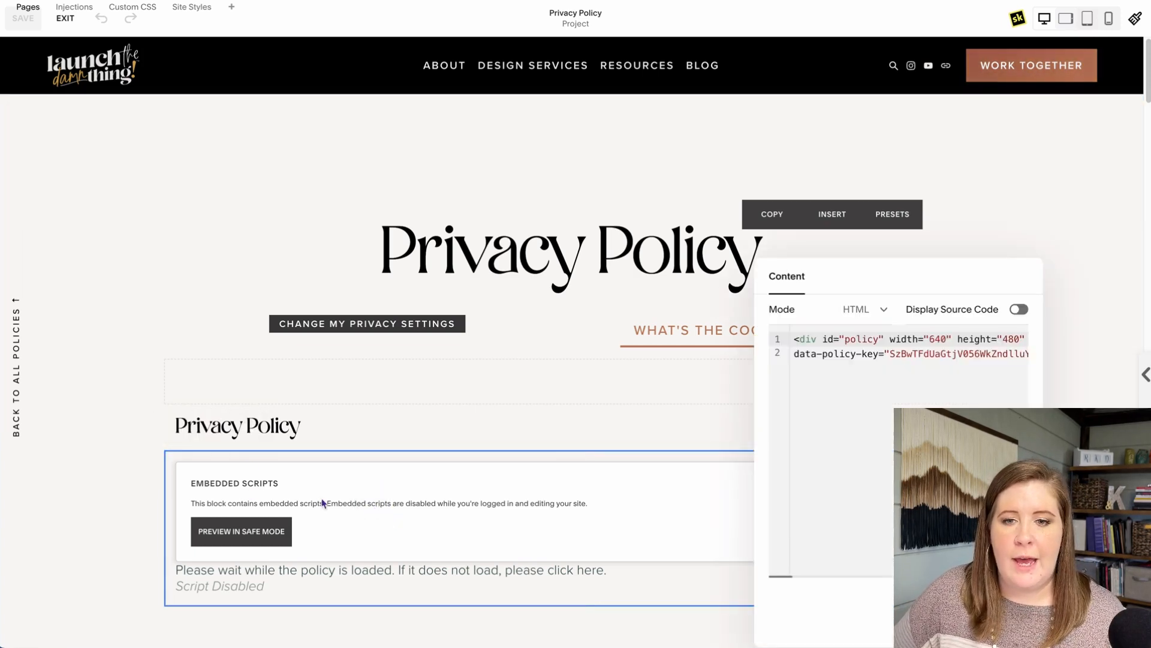
click(842, 377)
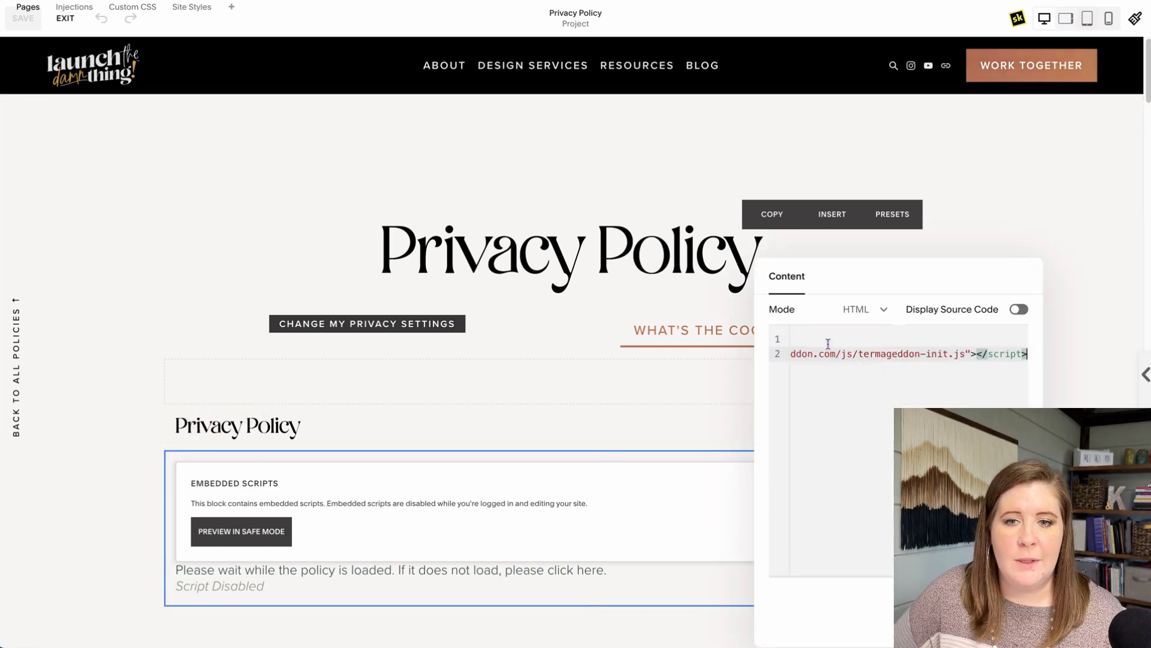
click(218, 442)
Add an Embed block directly below the existing code block on the Privacy Policy page
scroll(379, 480, down, 2)
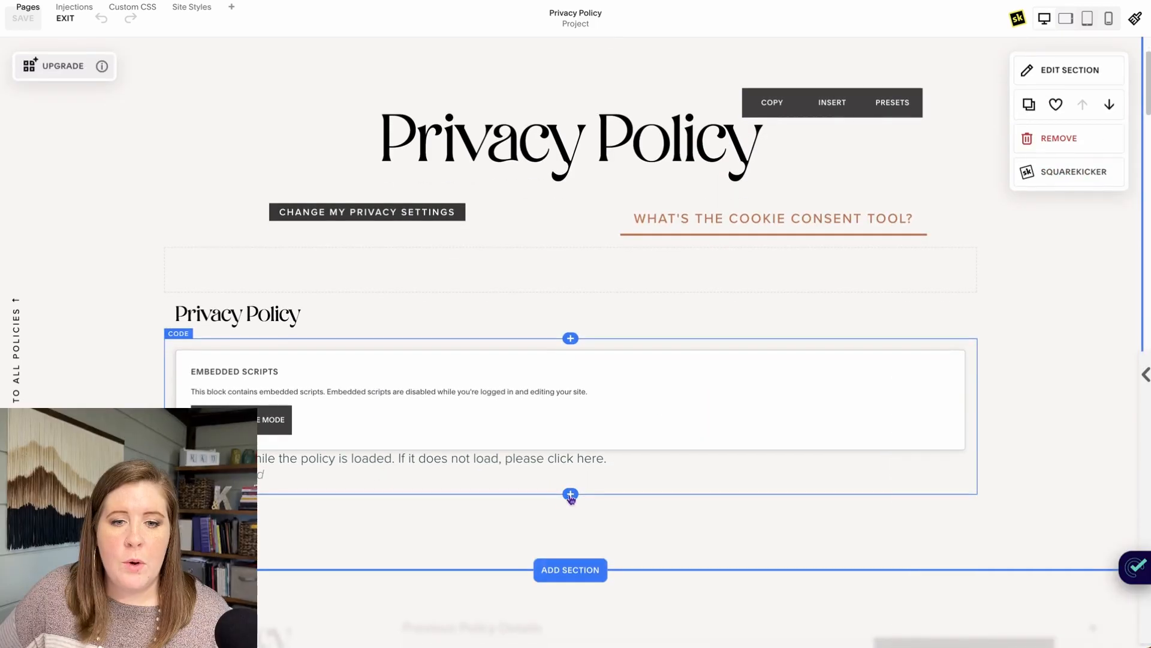
click(570, 491)
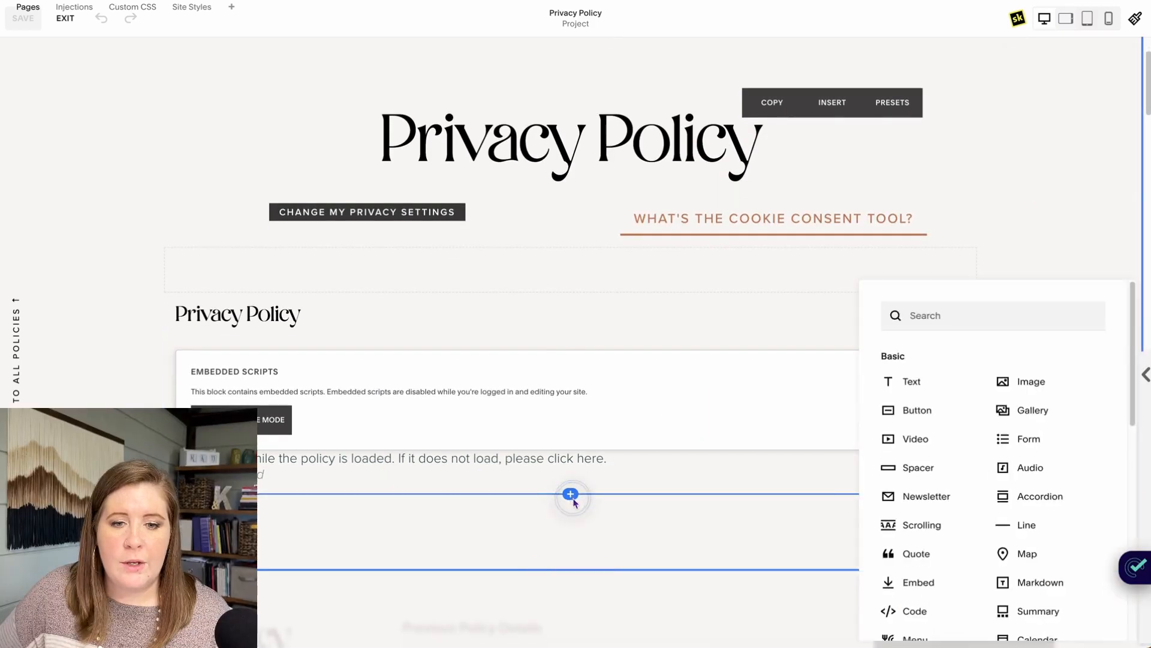
click(923, 591)
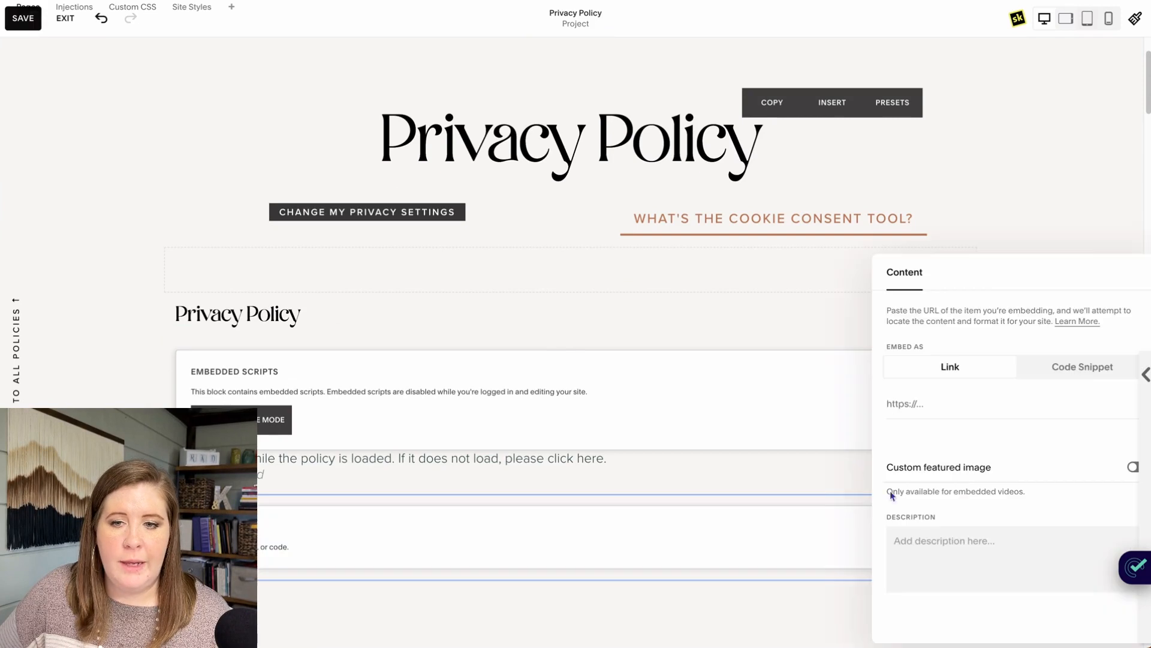
Set the new Embed block to Code Snippet, paste the copied Termageddon policy code into it, and close the block editor
click(1063, 372)
click(969, 411)
click(949, 355)
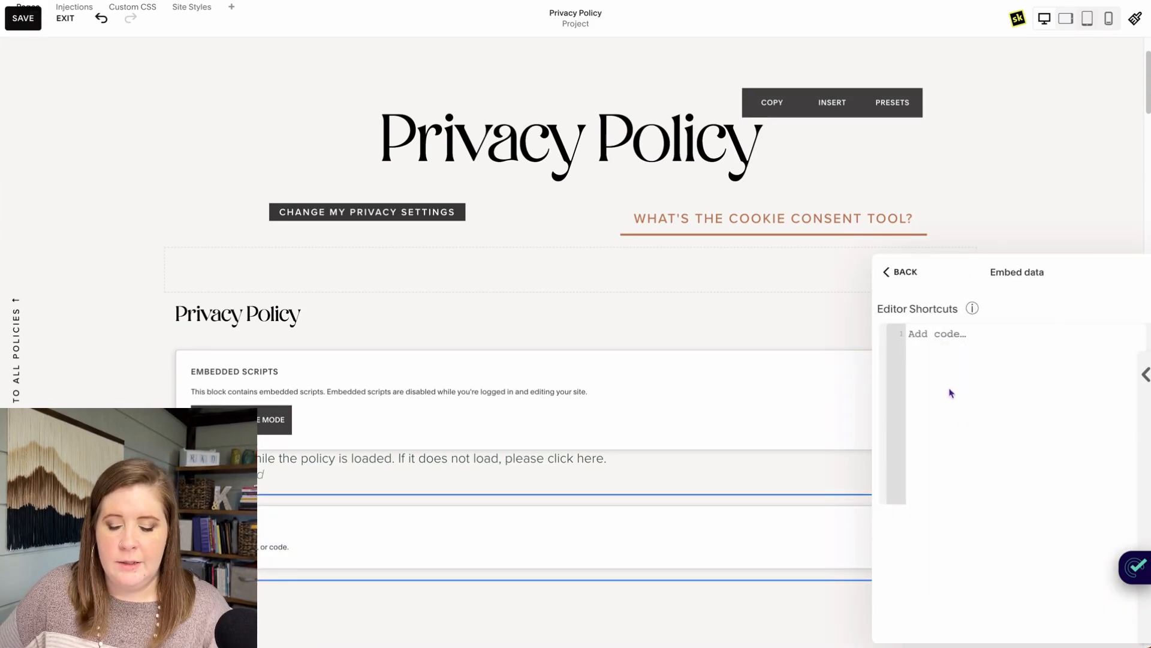
key(ctrl+v)
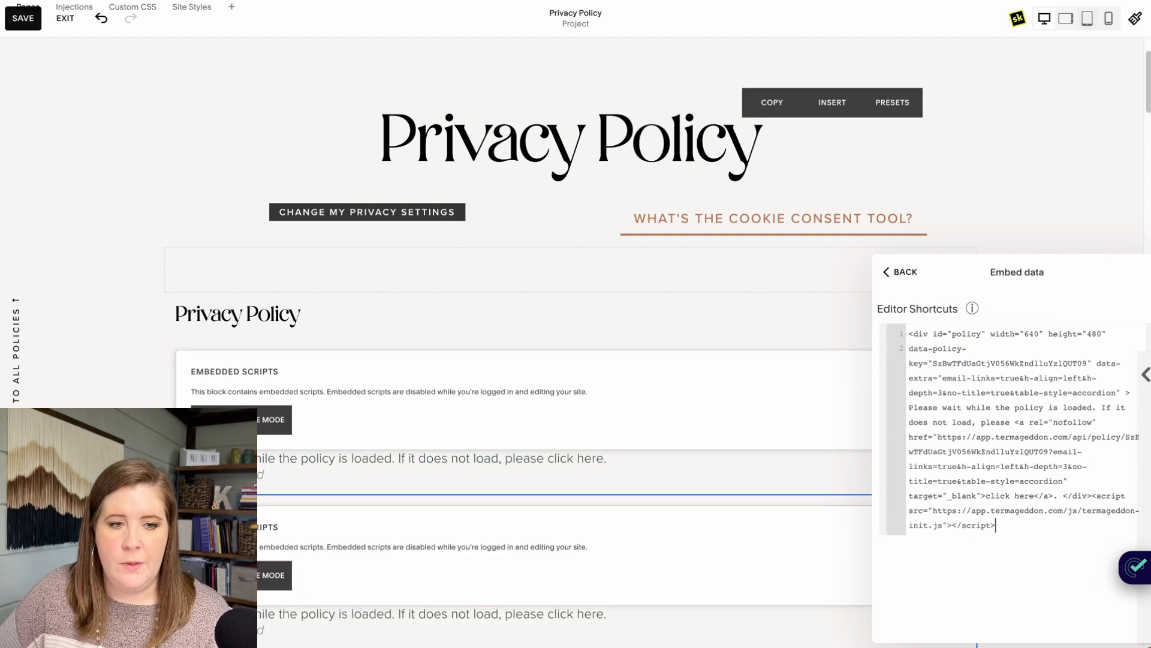
click(420, 540)
click(267, 551)
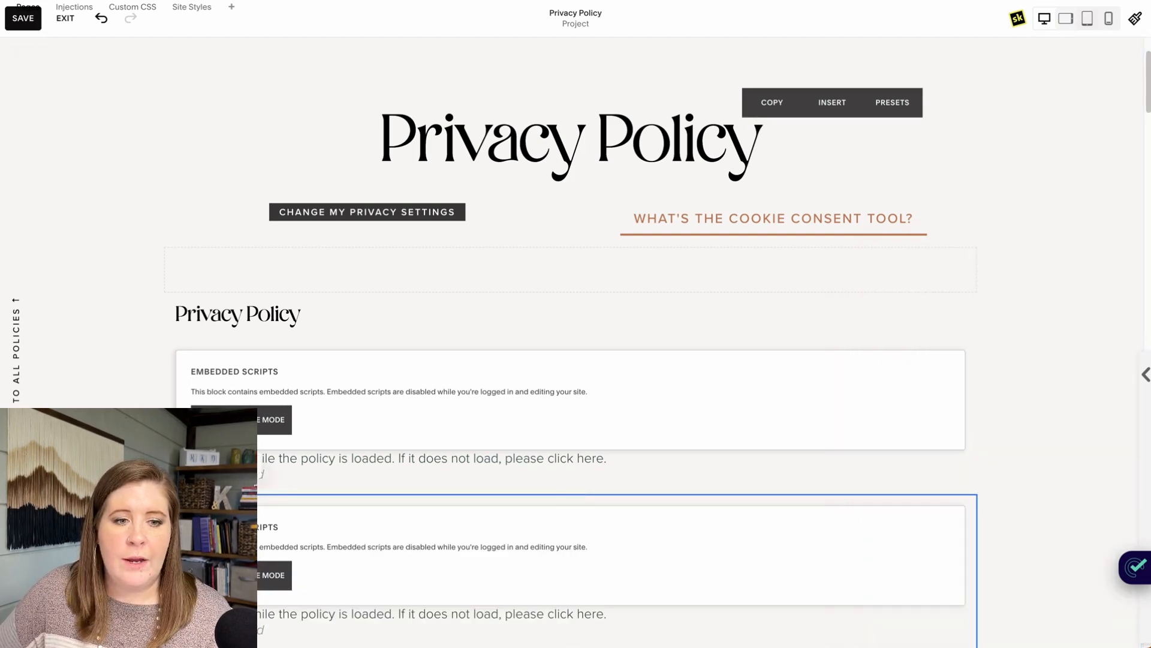
Remove the newly added Embed block from the Privacy Policy page and exit editing without saving
click(231, 480)
click(77, 273)
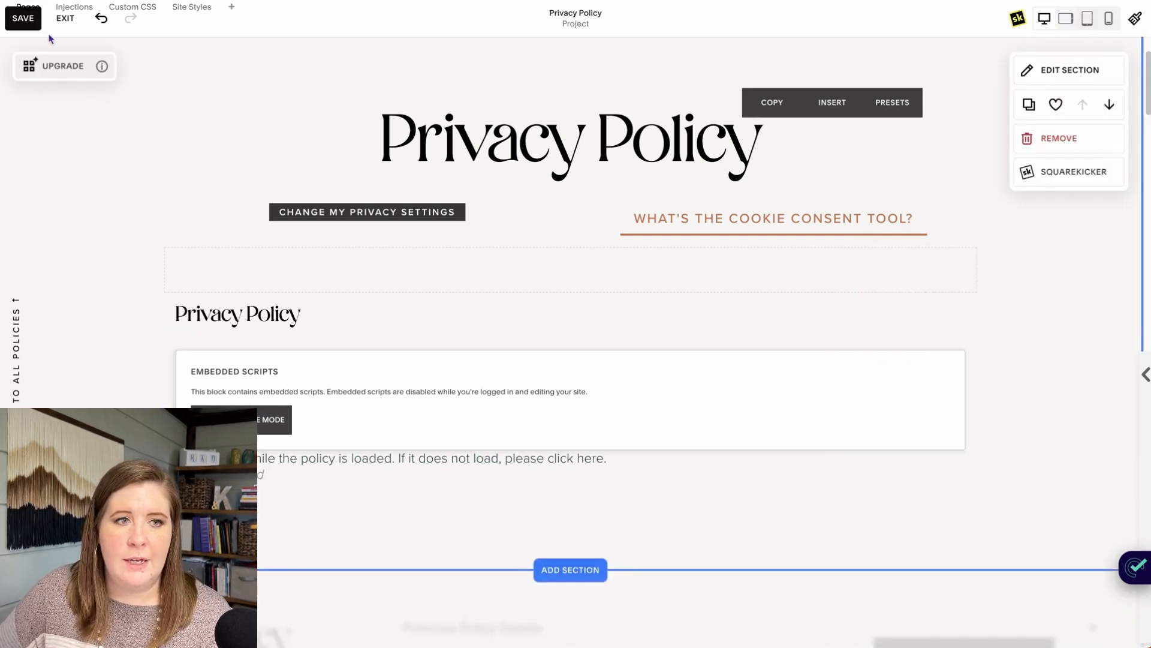
click(61, 21)
click(196, 120)
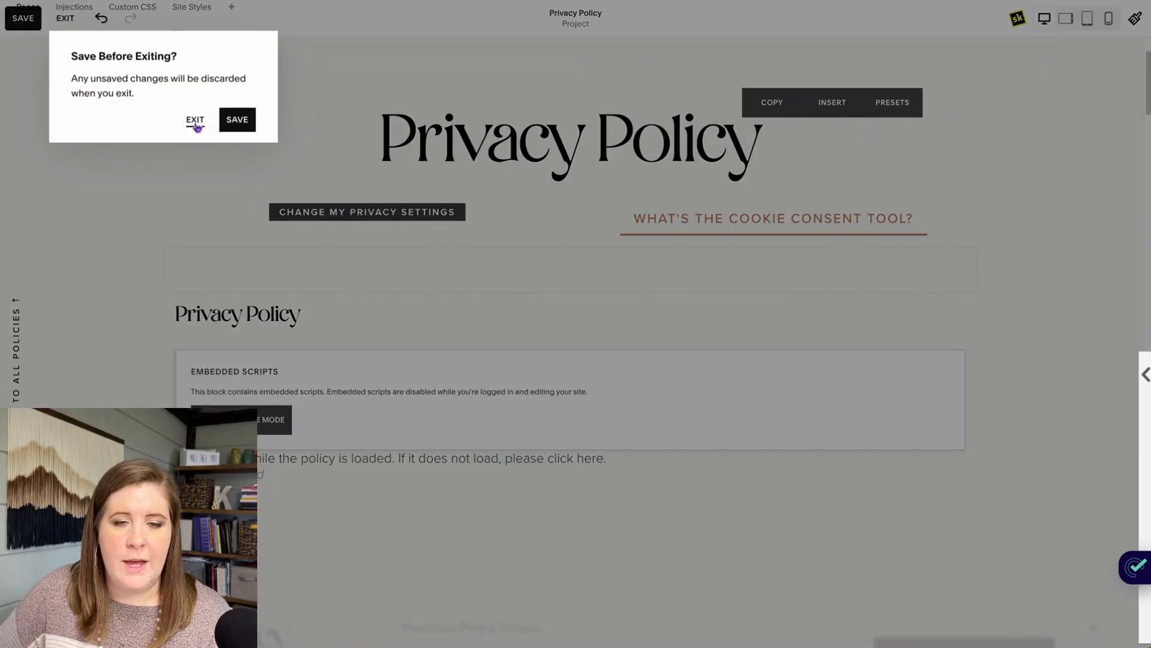
Examine the opening paragraphs and the last-updated date of the embedded policy on the Squarespace Privacy Policy page
drag(545, 425, 586, 535)
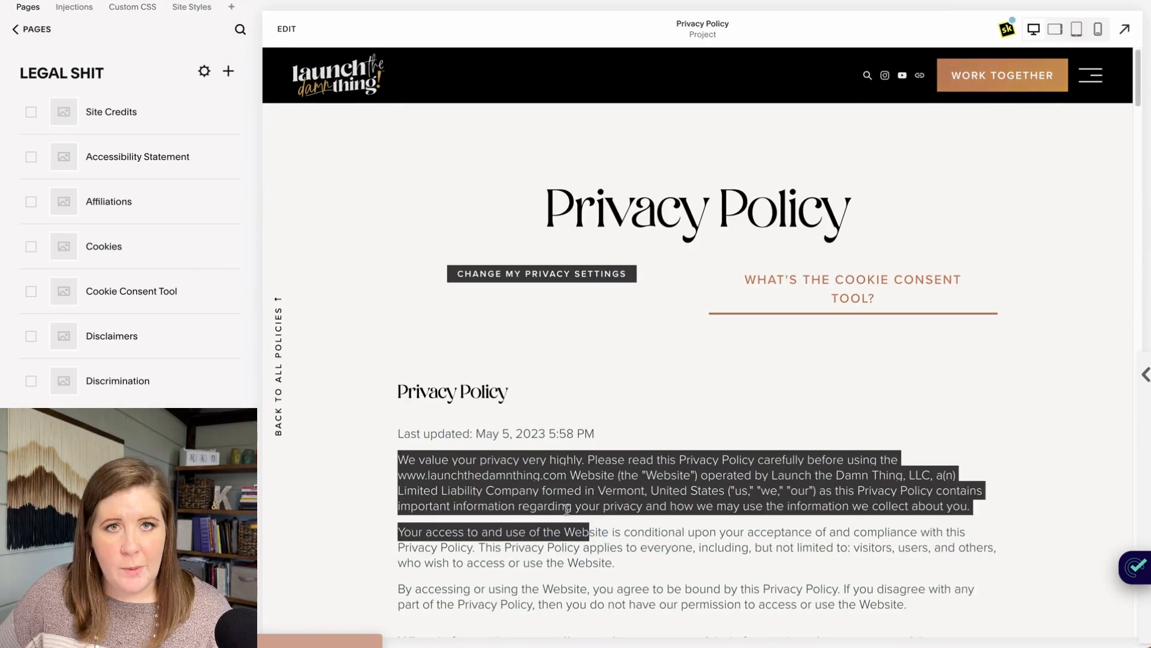
click(525, 464)
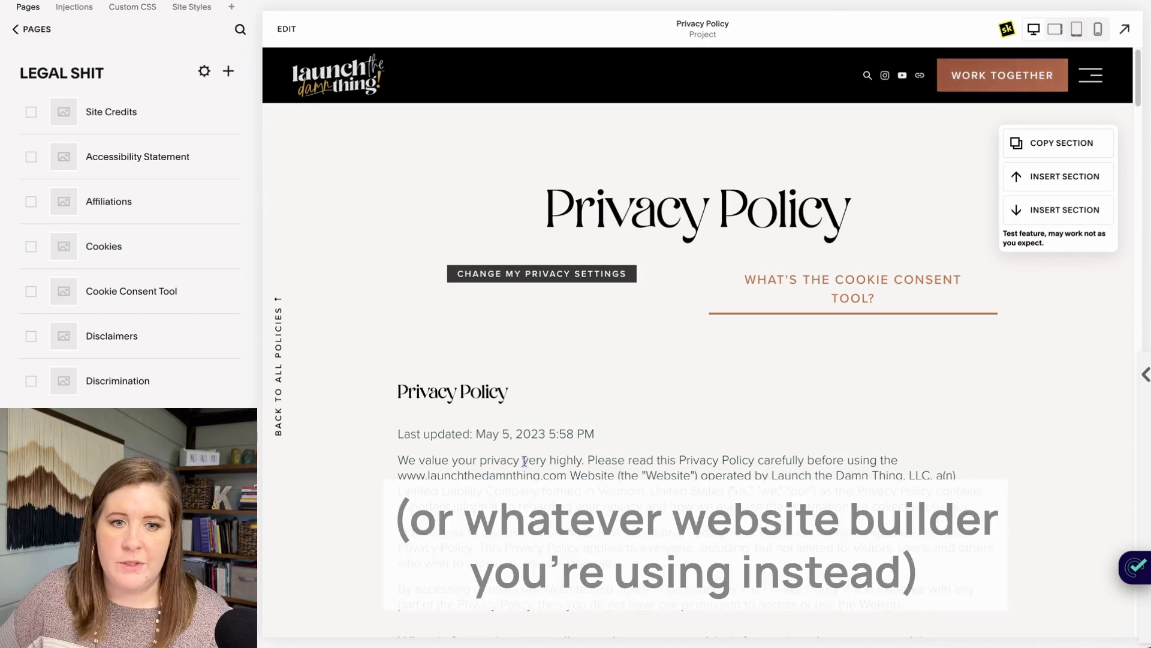
scroll(378, 389, down, 3)
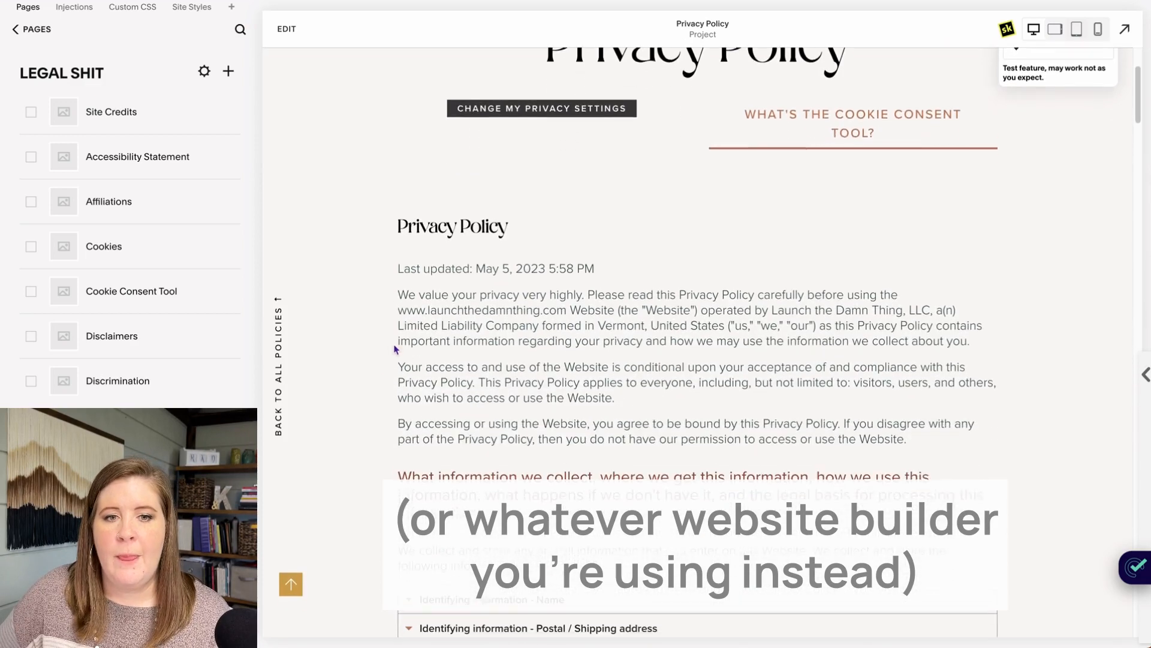
drag(403, 245, 600, 243)
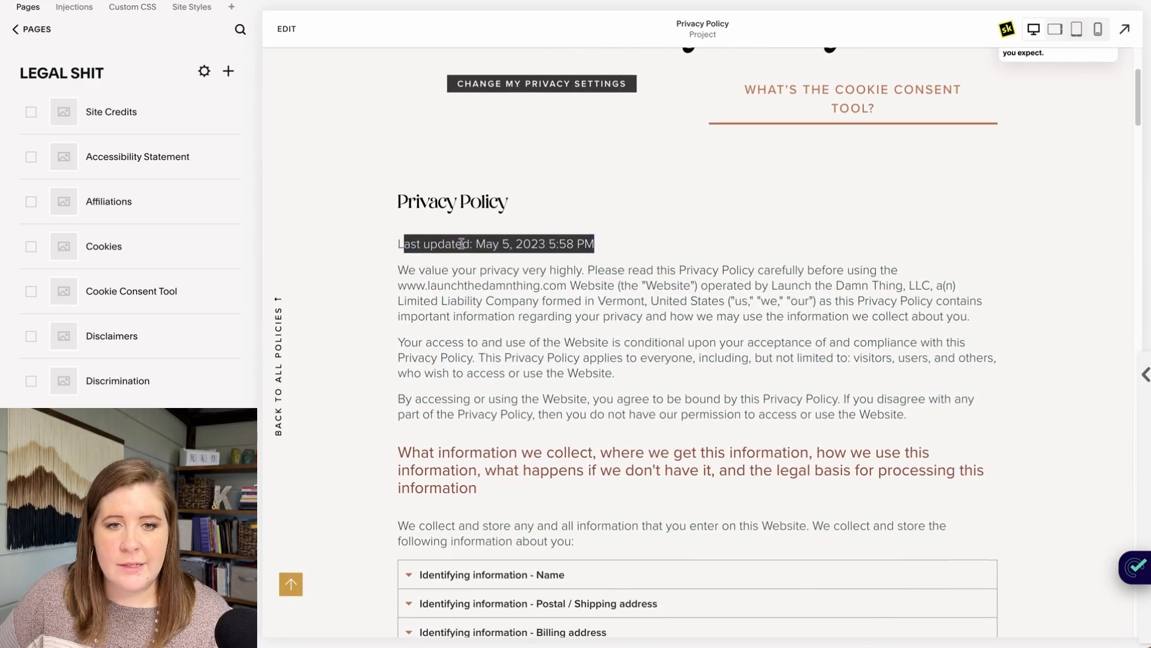
drag(482, 244, 596, 245)
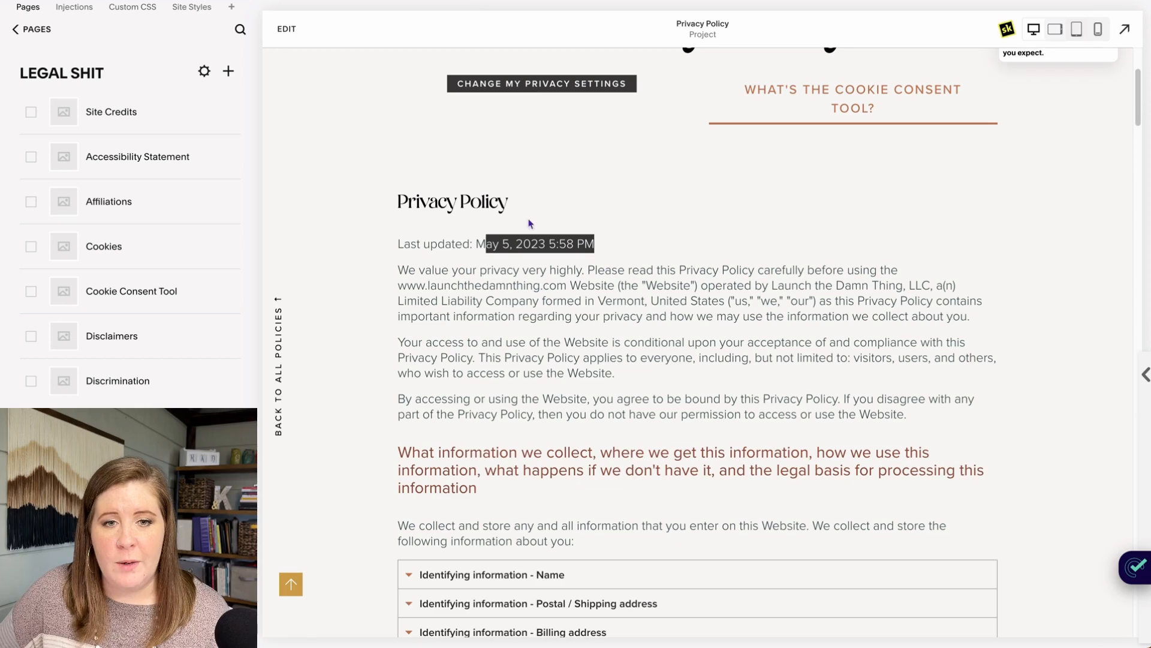
click(491, 244)
drag(491, 244, 590, 246)
click(561, 287)
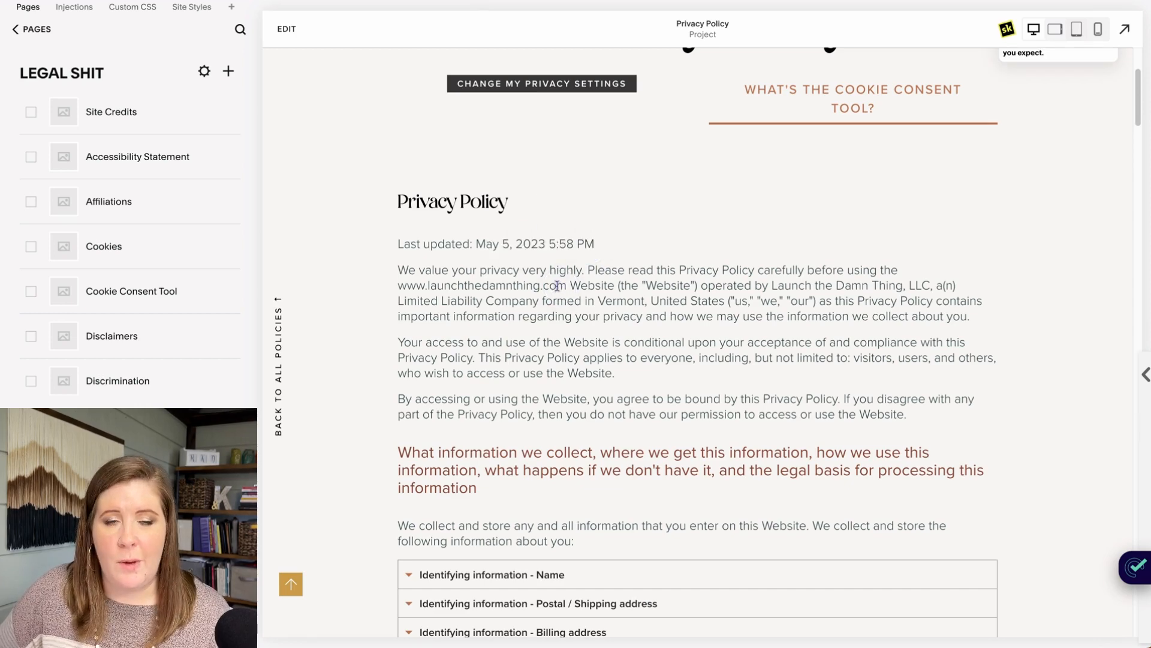
Read through the policy's sections, from the information collected and shared to user rights, accountability and third-party websites, and go back up
scroll(558, 285, down, 5)
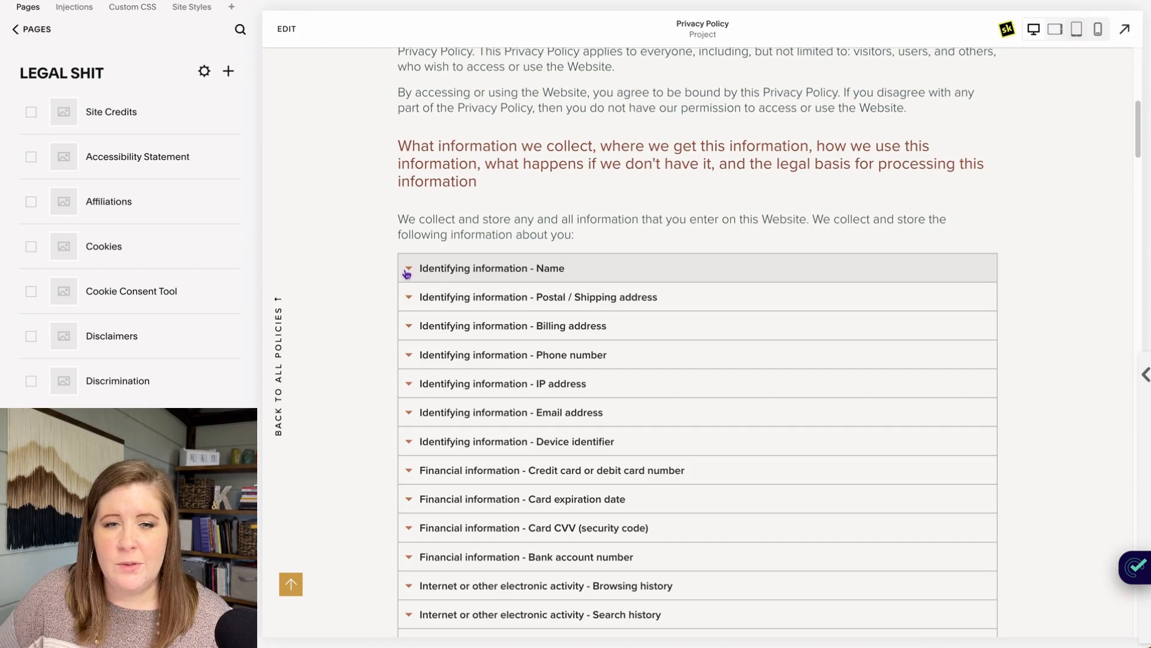
scroll(414, 273, up, 3)
drag(411, 230, 496, 257)
scroll(496, 257, up, 3)
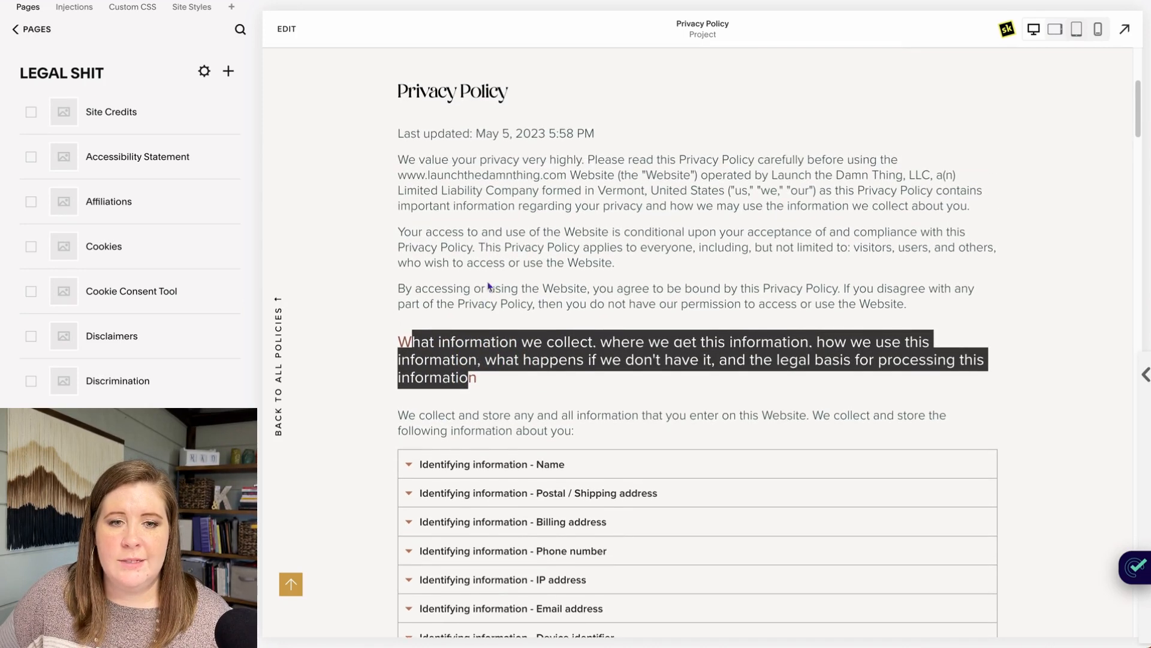
scroll(463, 363, down, 10)
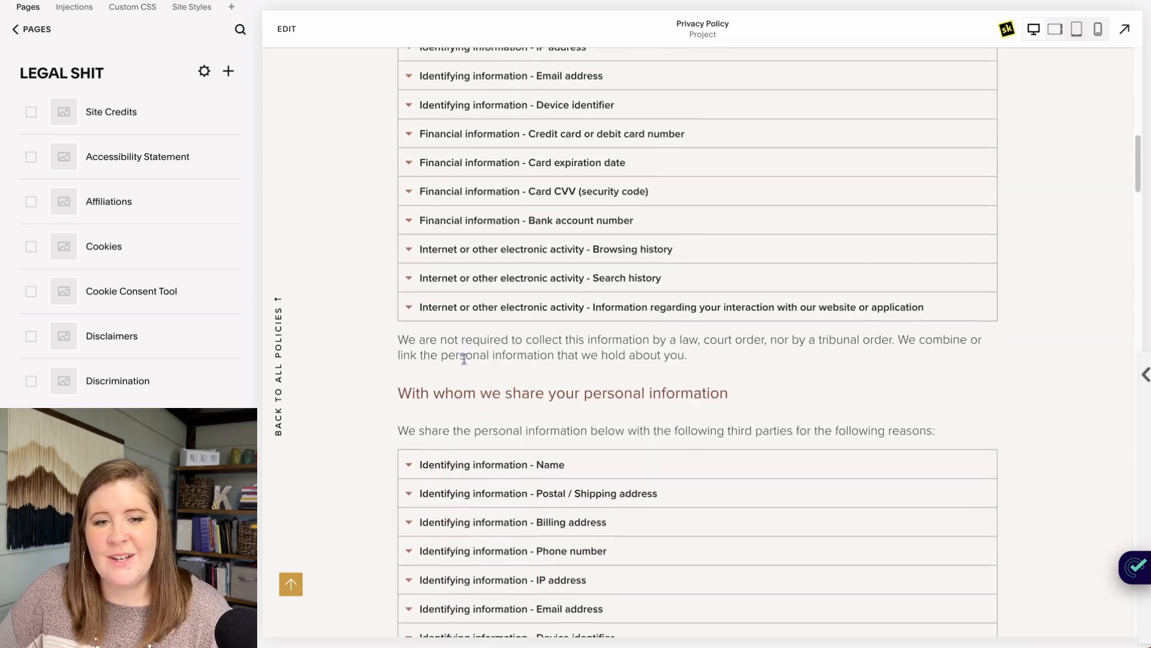
scroll(466, 363, down, 5)
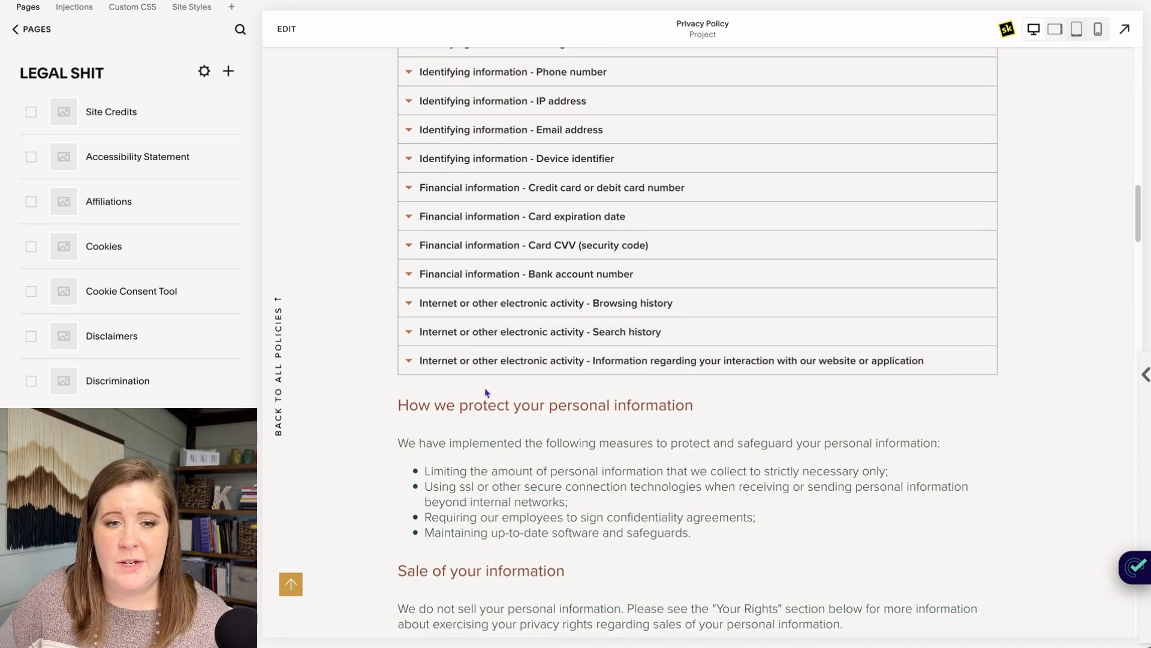
scroll(477, 354, down, 6)
scroll(479, 354, down, 5)
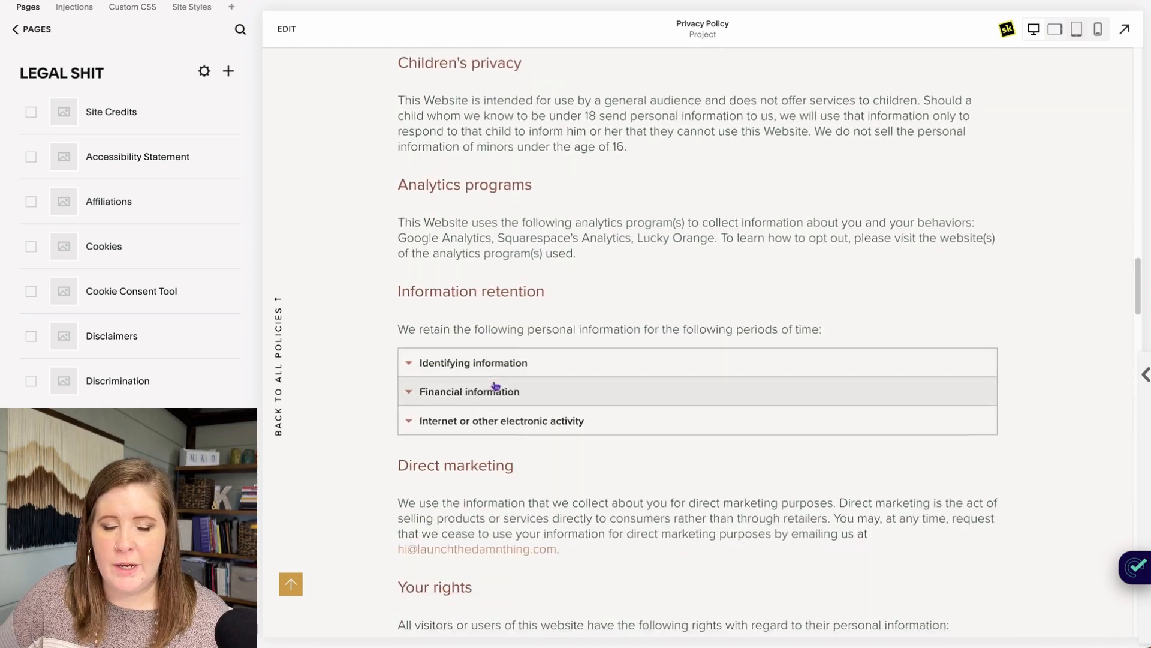
scroll(471, 330, down, 4)
scroll(470, 329, down, 1)
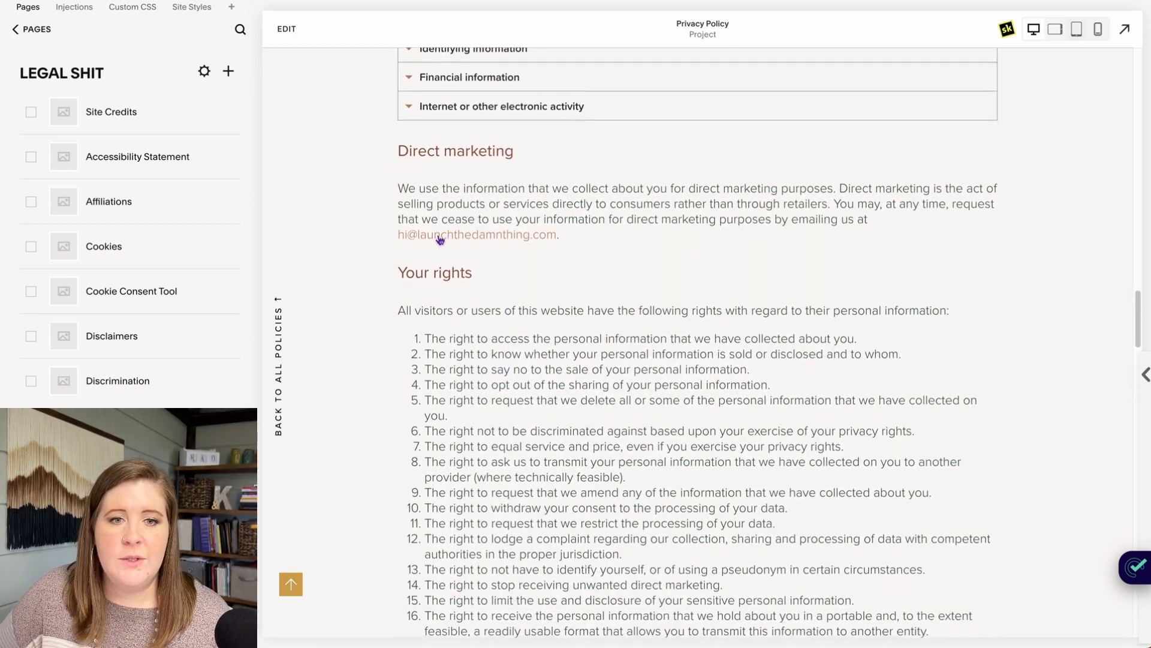
scroll(499, 363, down, 14)
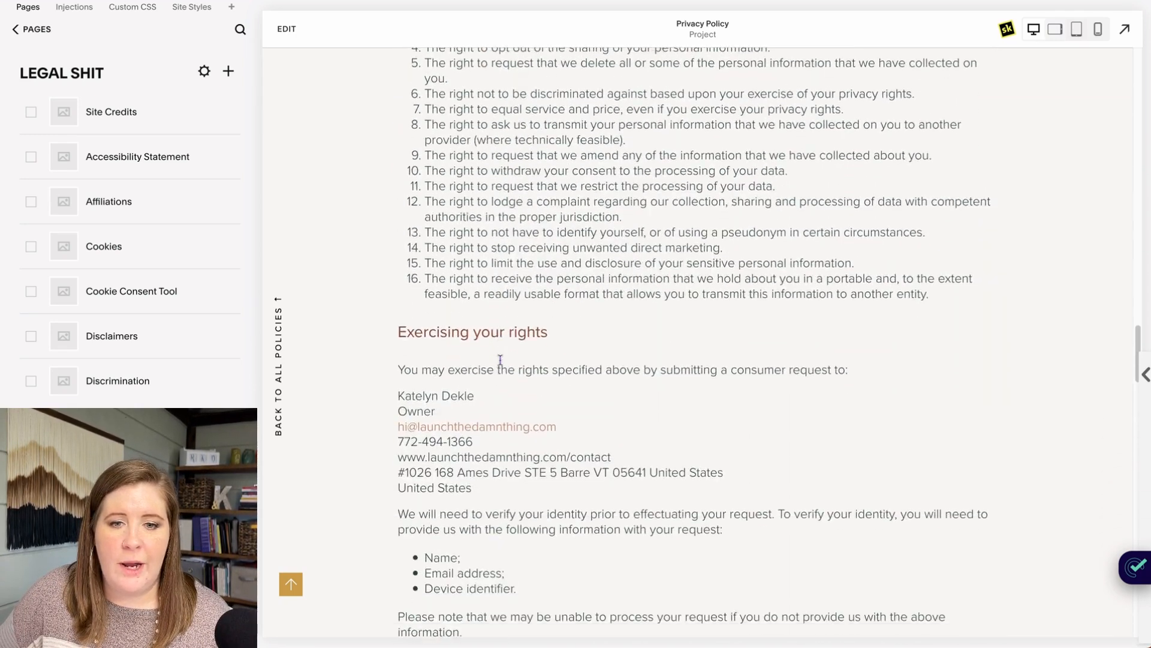
scroll(500, 366, down, 20)
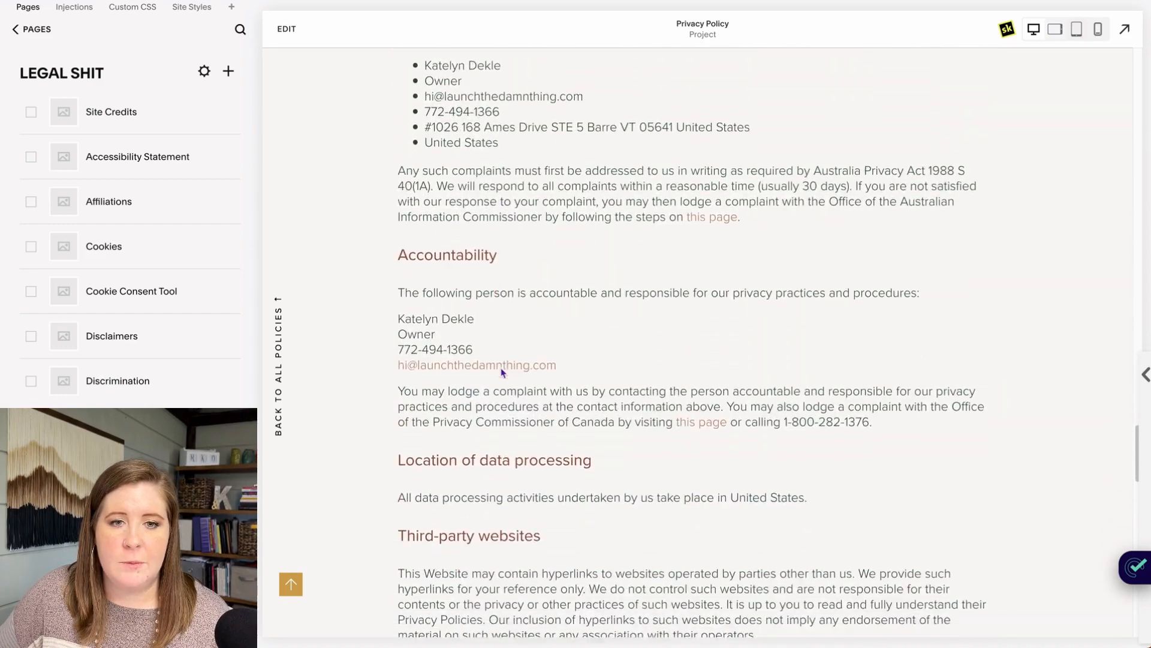
scroll(508, 382, down, 3)
scroll(509, 382, up, 20)
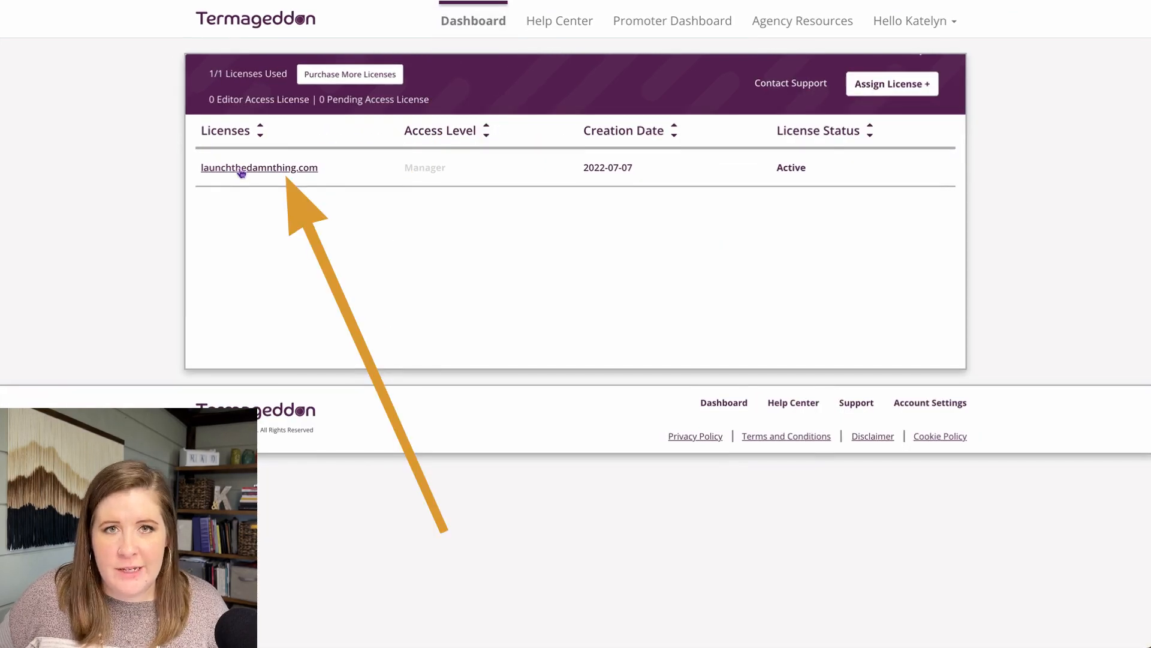
Switch to Termageddon, open the launchthedamnthing.com license and check its Privacy Policy and Cookie Policy and Consent Tool entries
click(241, 170)
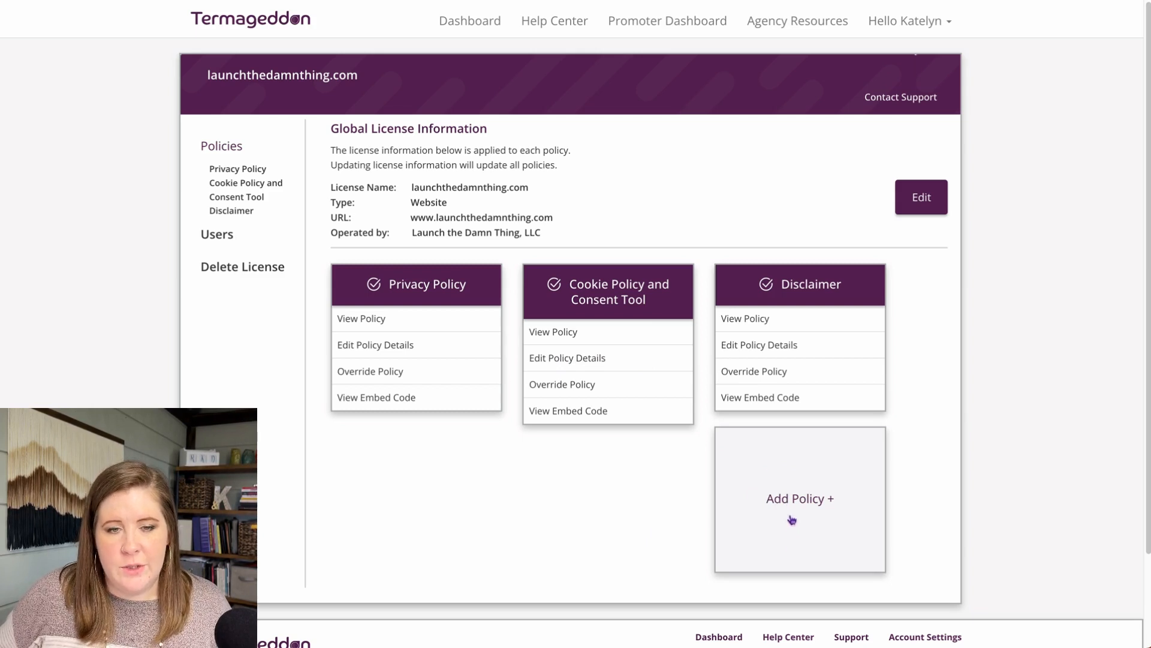
drag(385, 283, 497, 284)
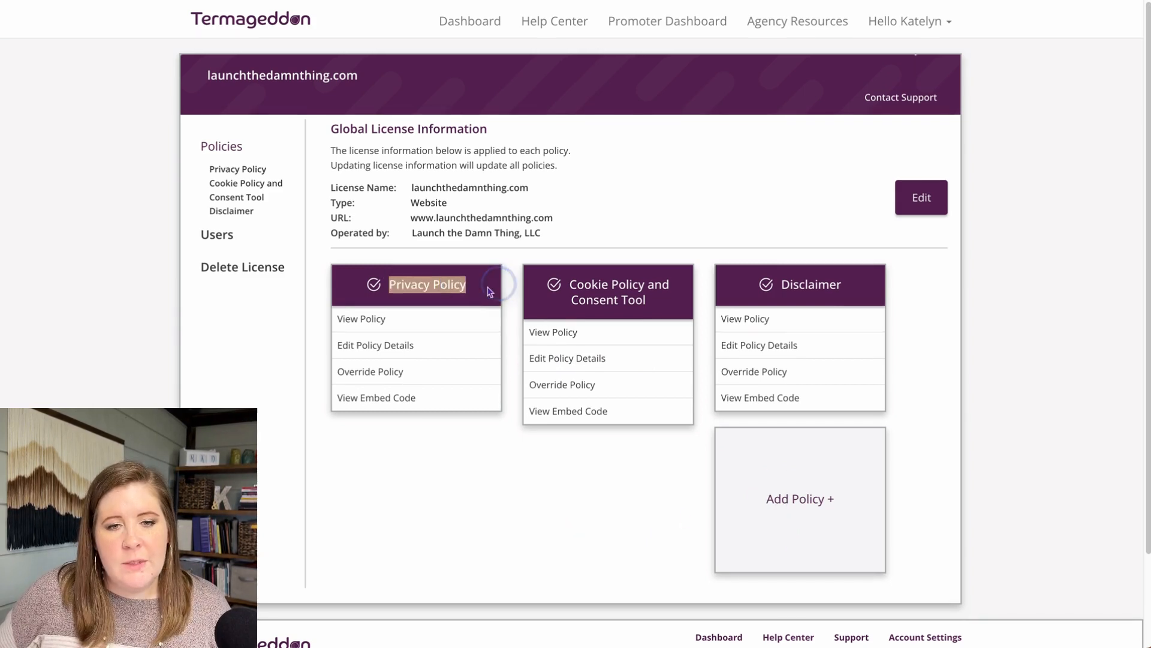
drag(573, 284, 631, 312)
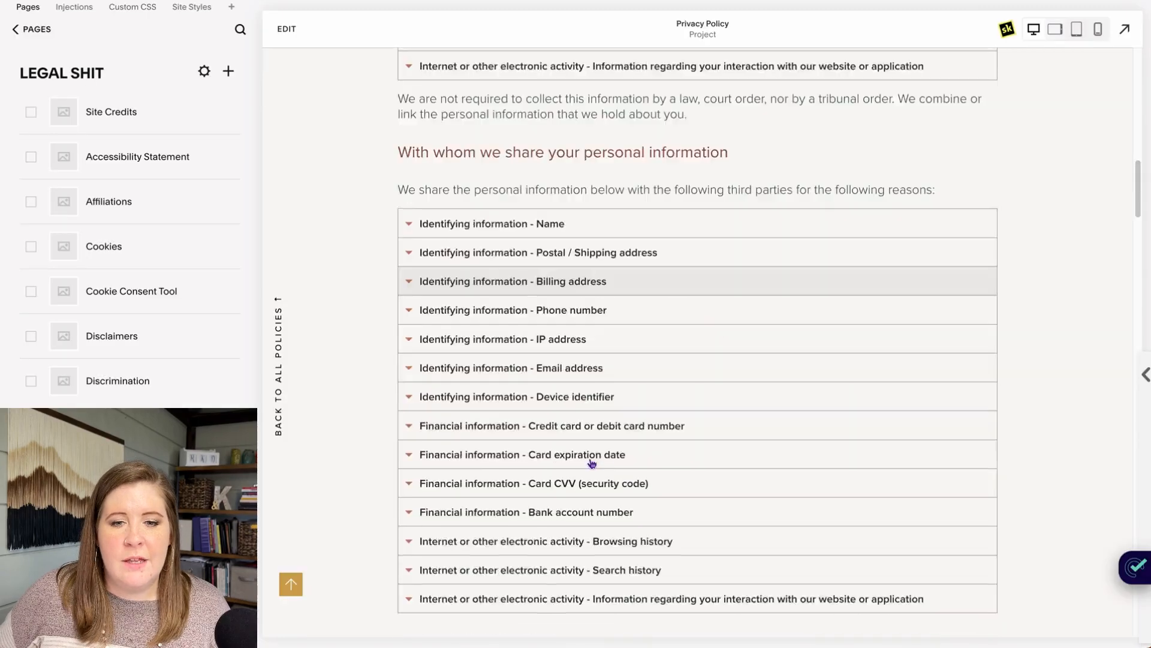
Switch to the Squarespace page, open the privacy settings from the website footer, and examine the services under Marketing and Functional
scroll(594, 462, down, 15)
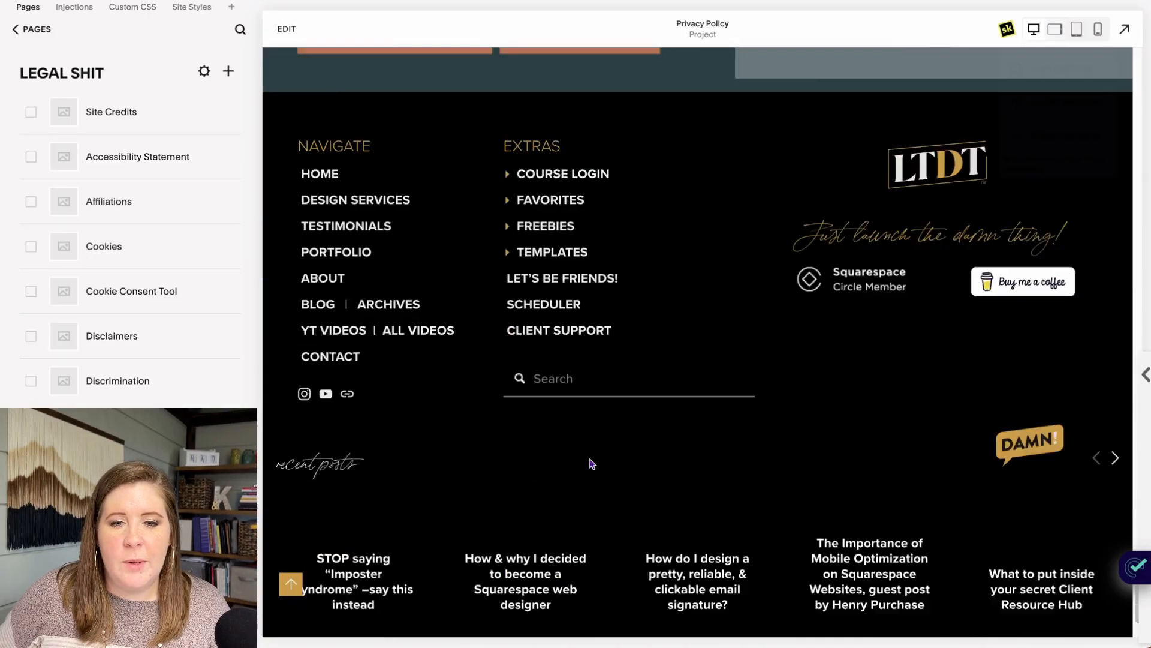
click(696, 543)
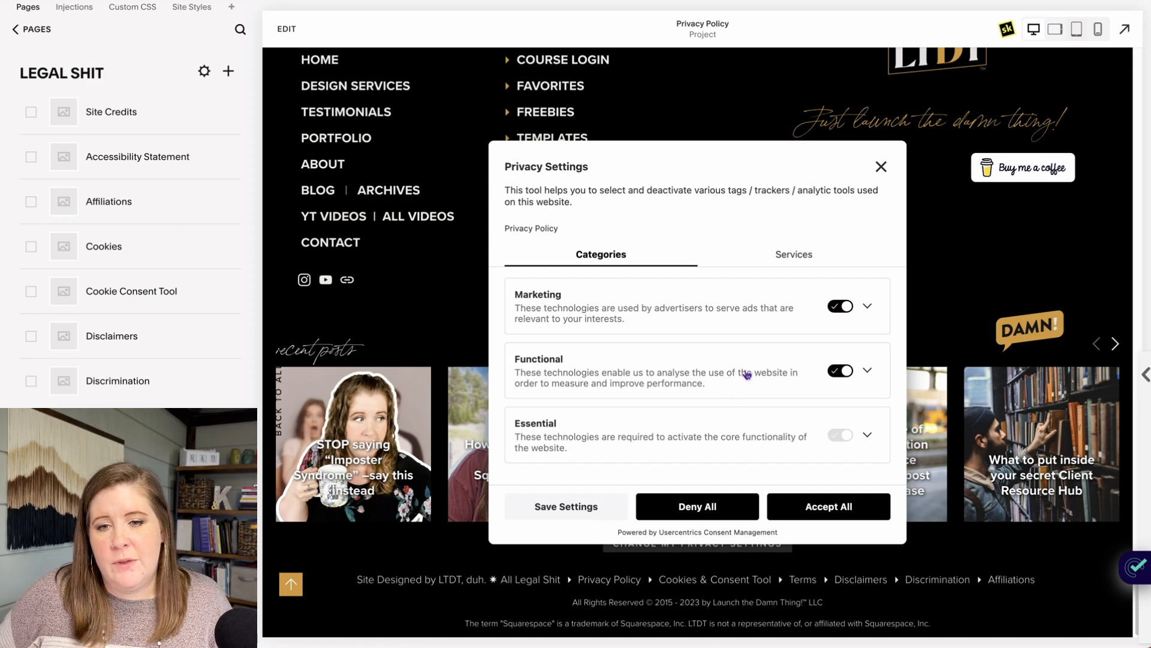
click(868, 309)
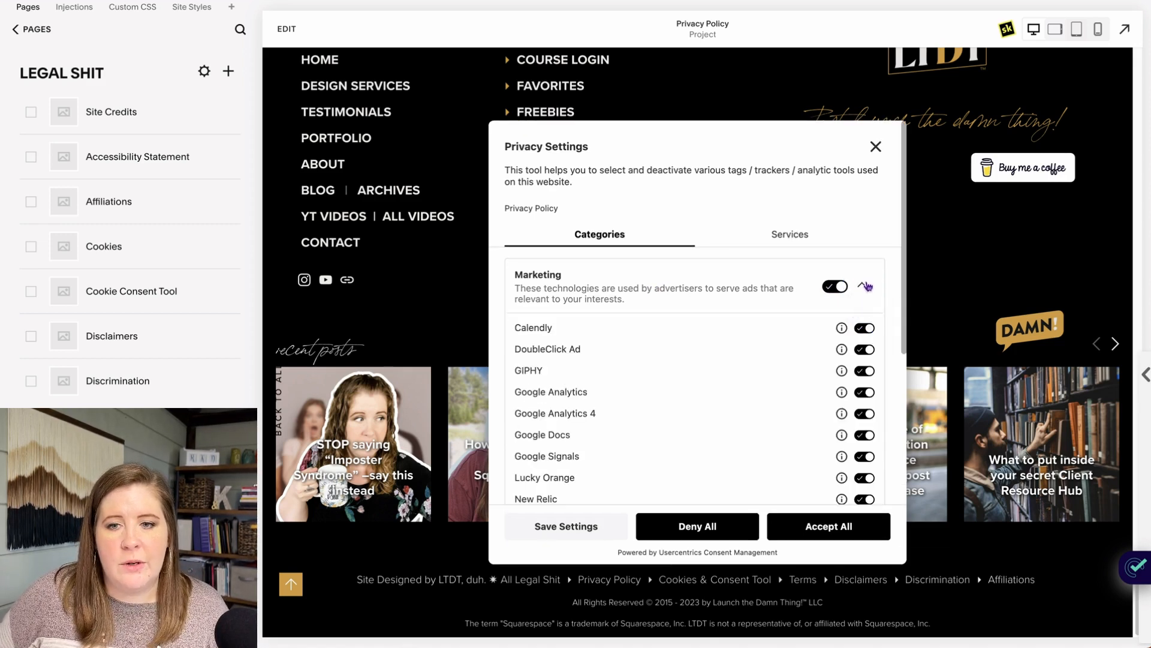
scroll(784, 337, down, 2)
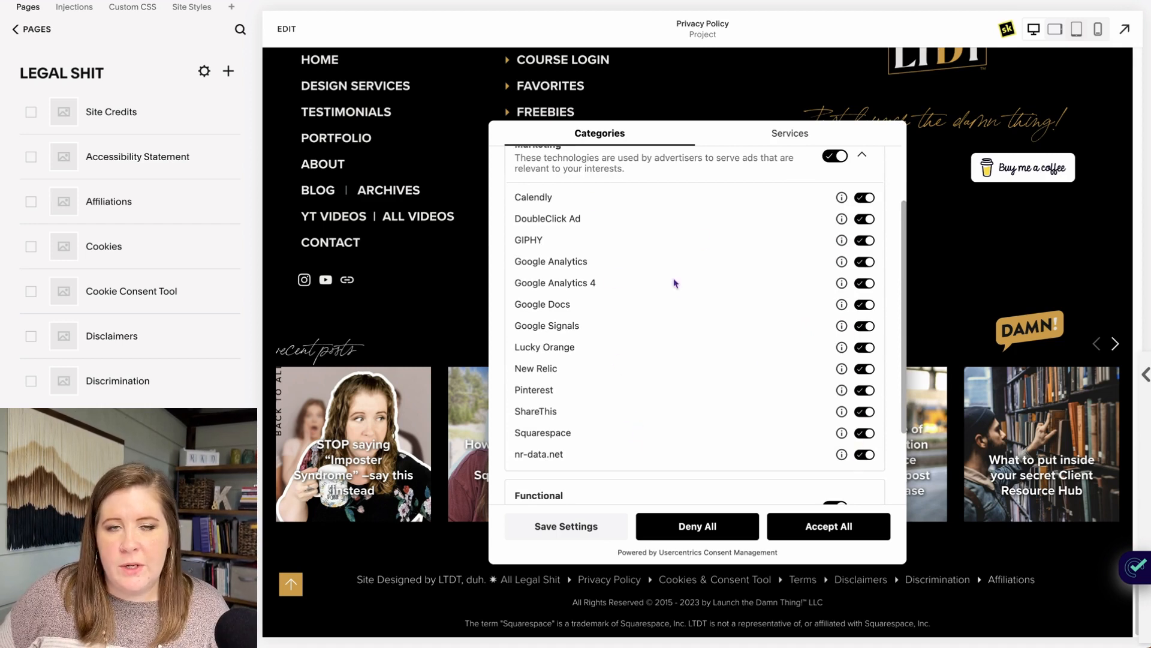
scroll(696, 252, up, 3)
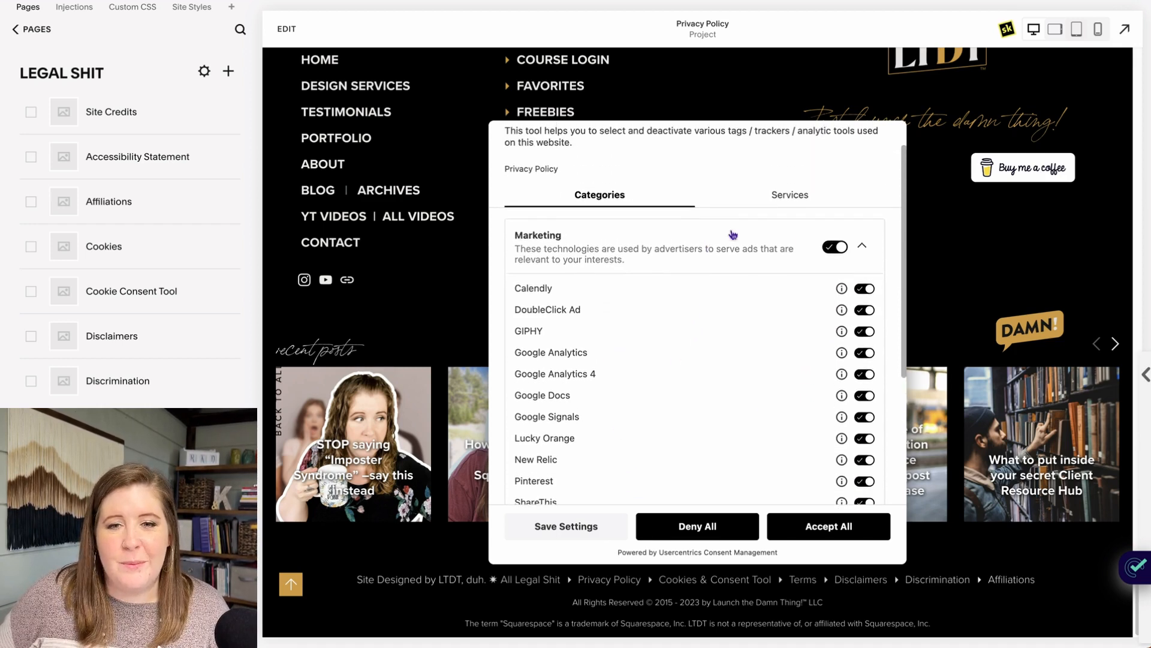
click(861, 249)
click(864, 373)
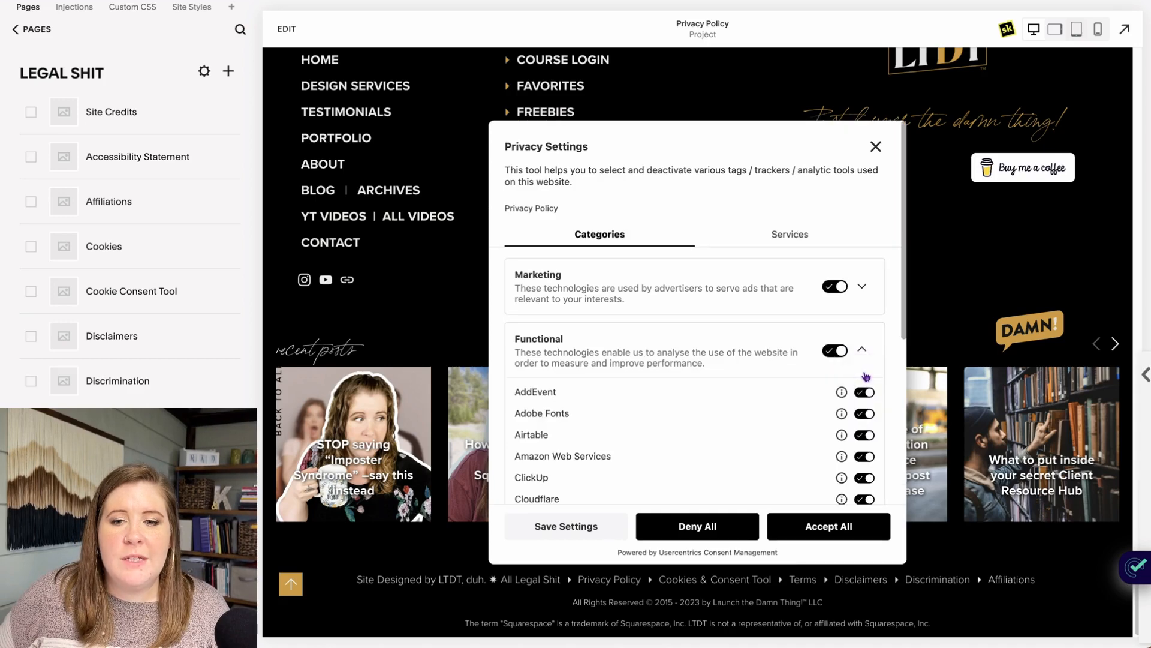
scroll(755, 362, down, 5)
scroll(755, 362, up, 5)
click(860, 351)
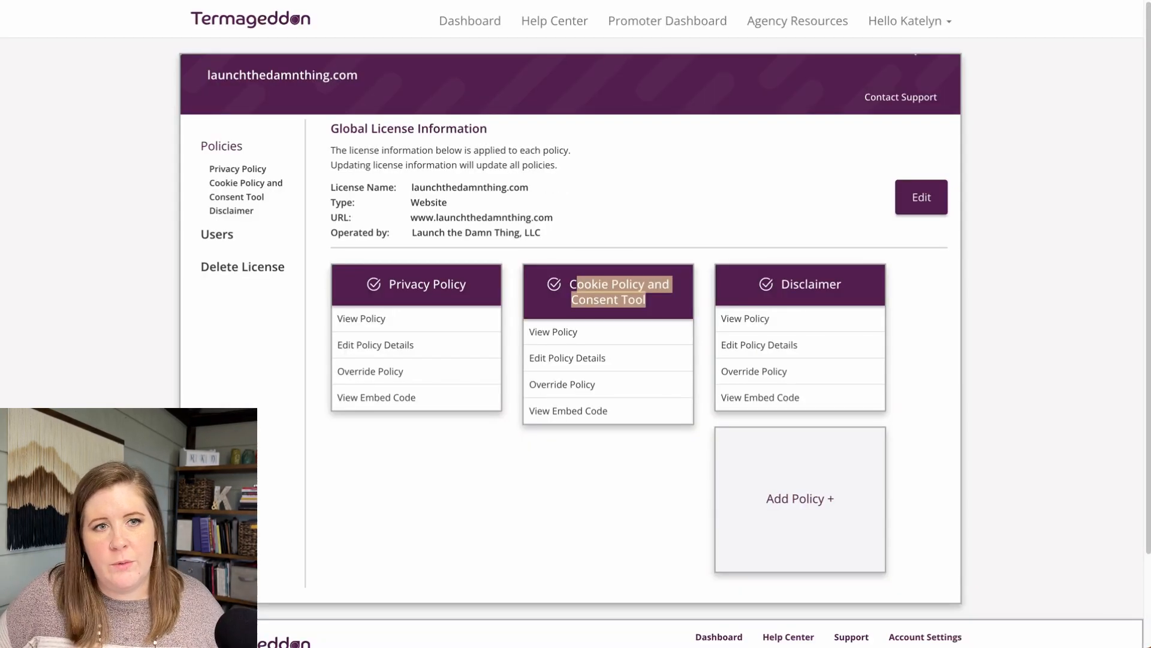
Switch to Termageddon and open the Cookie Policy and Consent Tool's policy details for editing to view the Appearance settings
click(517, 464)
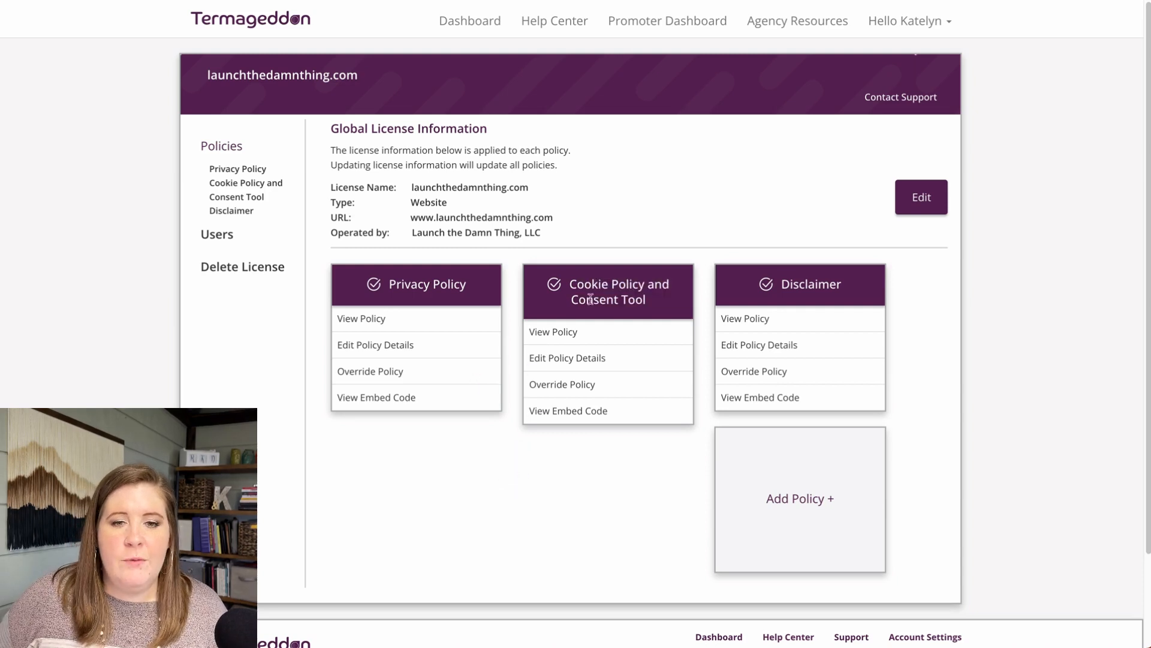
click(558, 360)
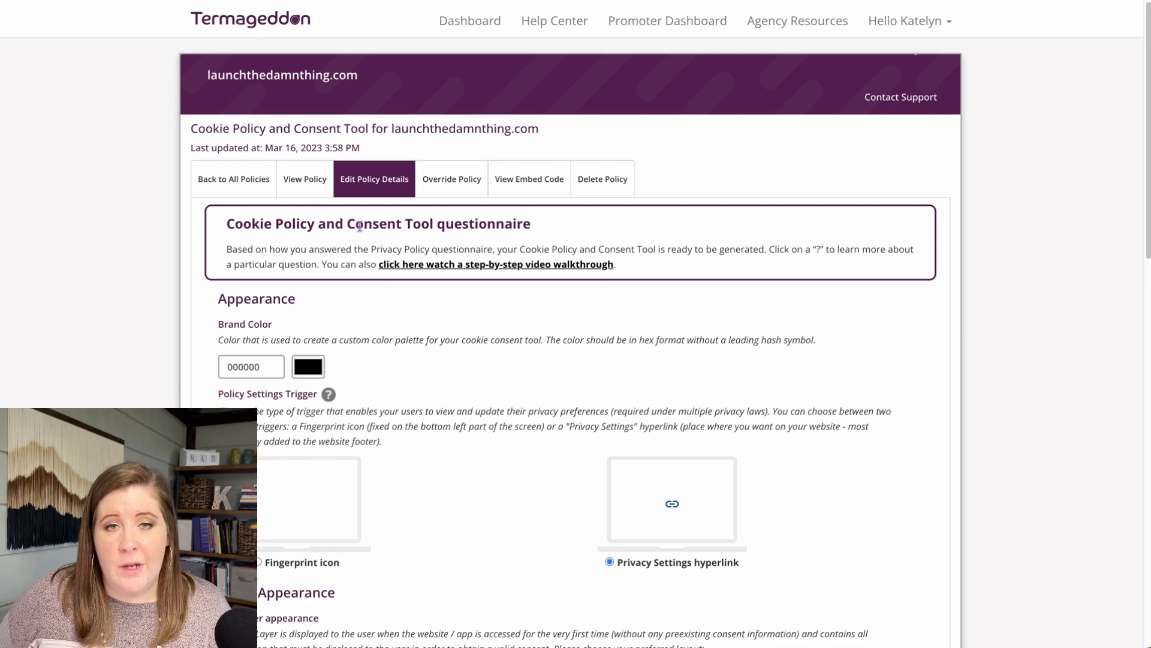
scroll(398, 324, down, 1)
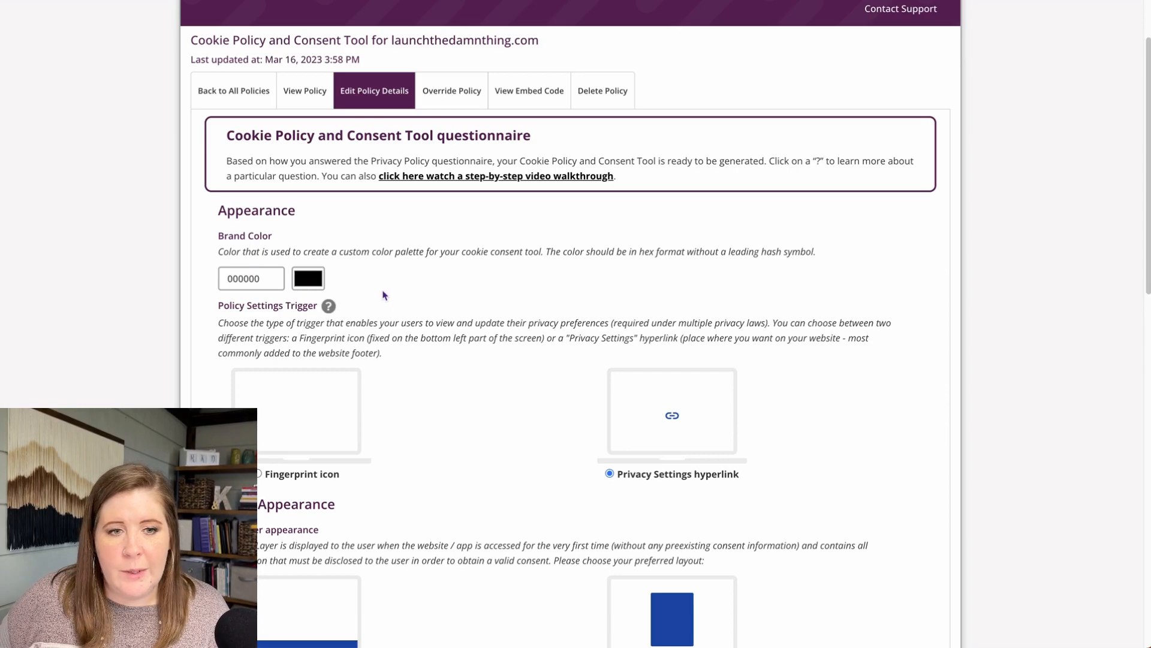
scroll(374, 287, down, 2)
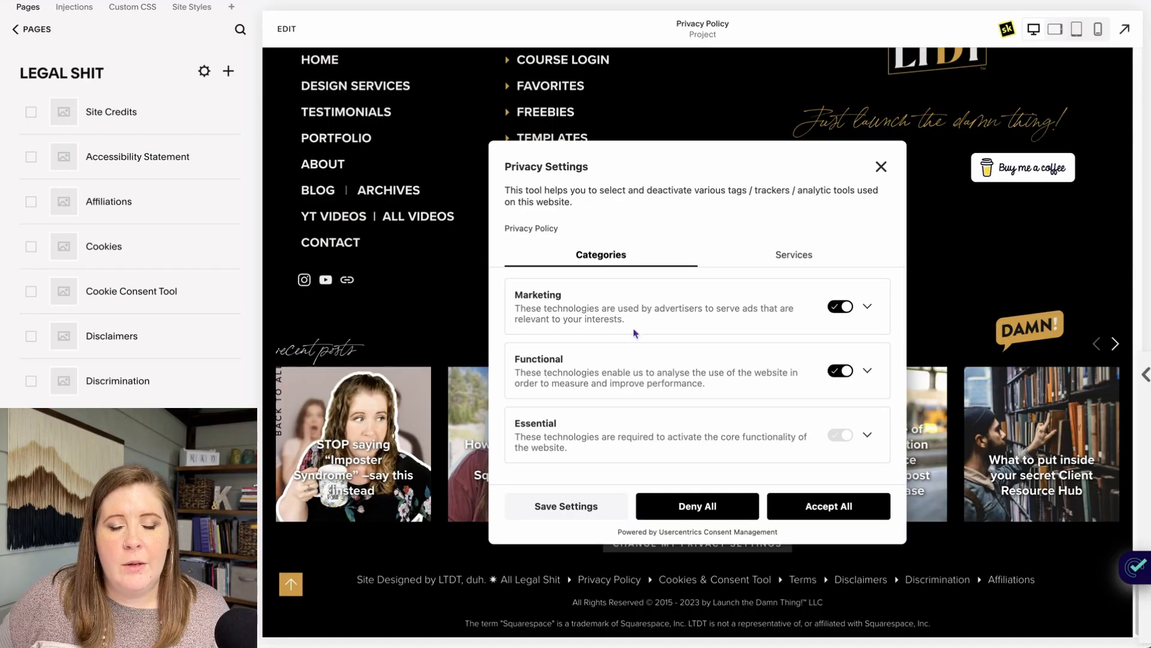
Close the website's Privacy Settings popup and examine the GDPR layer layouts and Display Categories options in Termageddon's cookie questionnaire
click(881, 165)
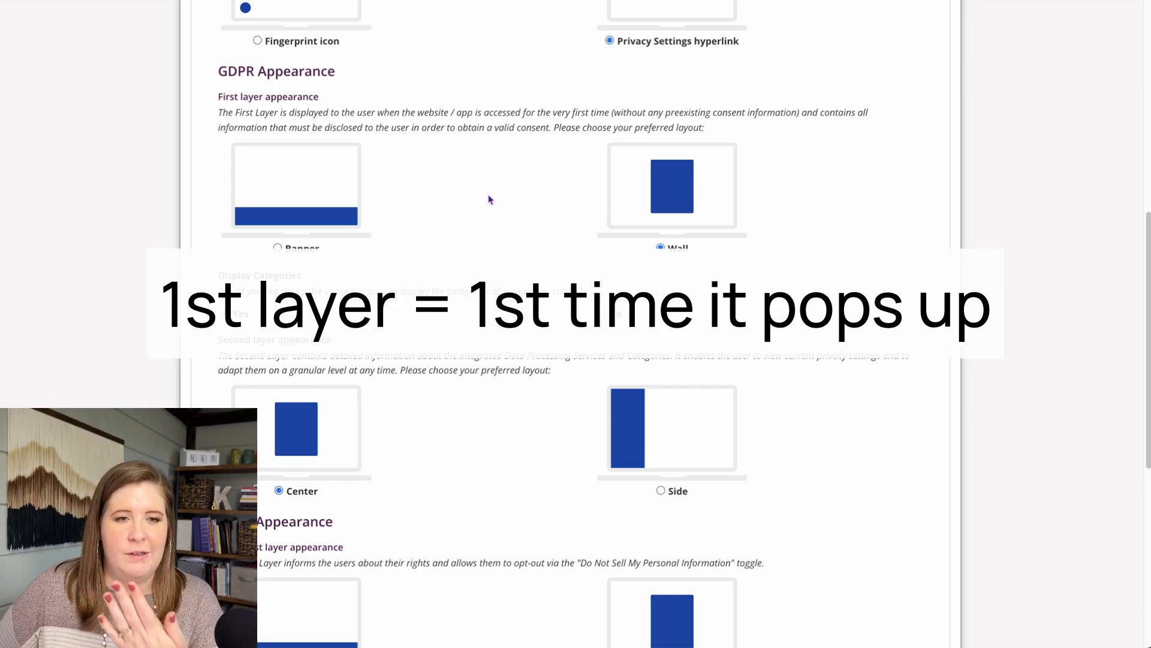
scroll(576, 324, down, 2)
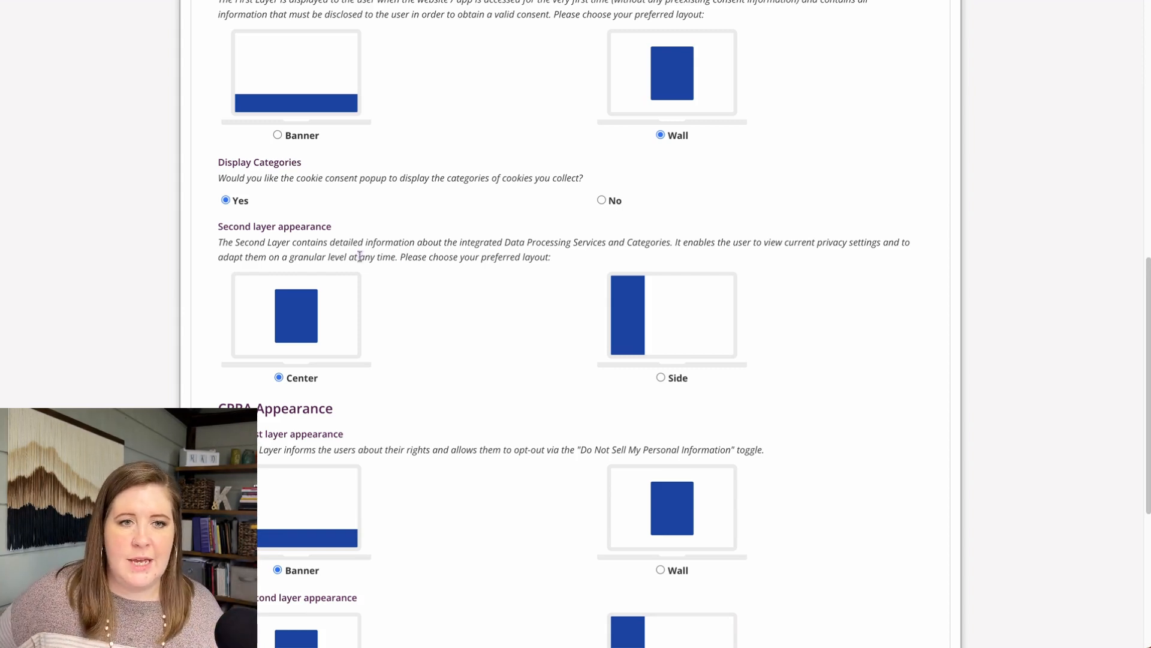
scroll(374, 235, up, 2)
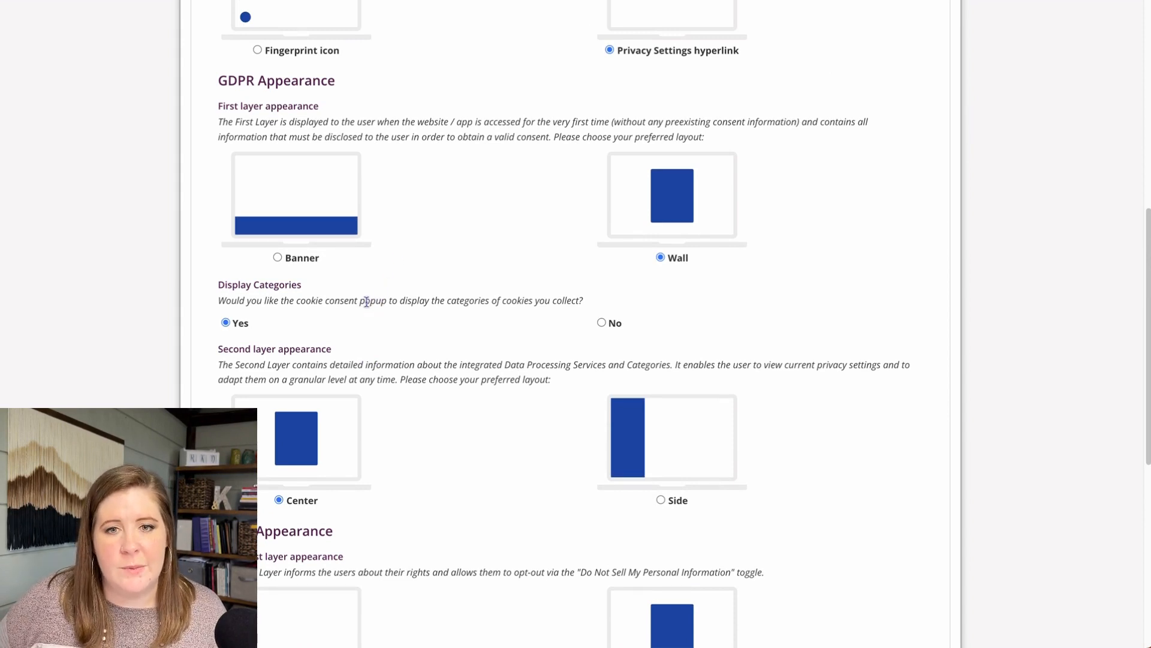
scroll(369, 301, up, 2)
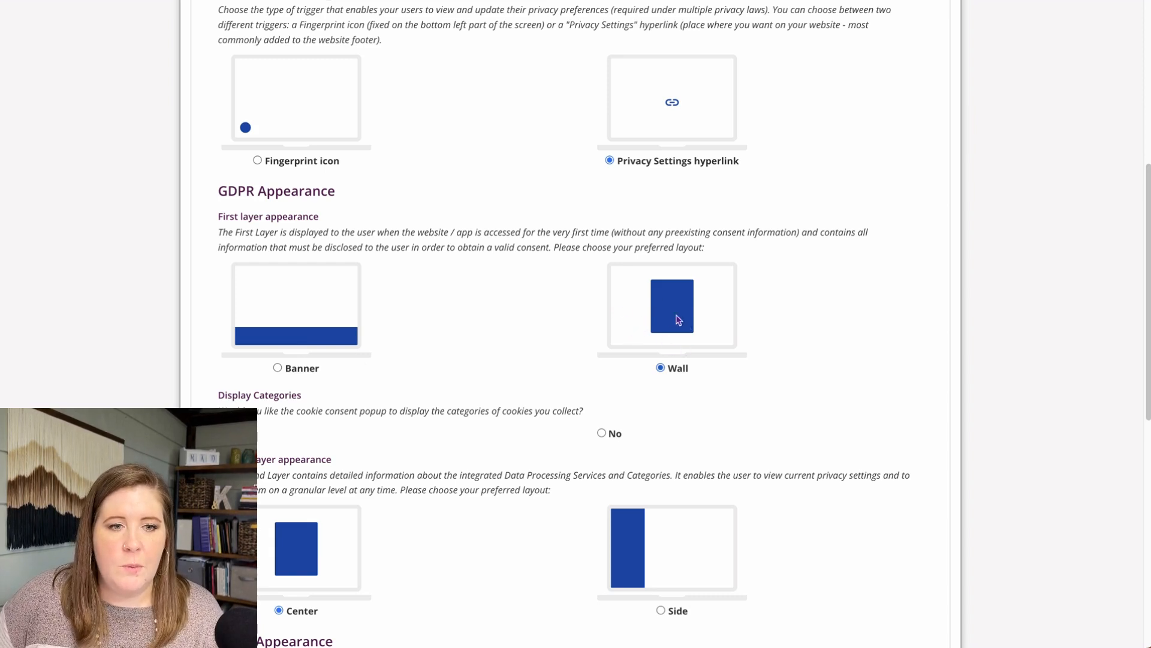
Set the CPRA first layer appearance to Wall and the CPRA second layer appearance to Center
scroll(394, 471, down, 3)
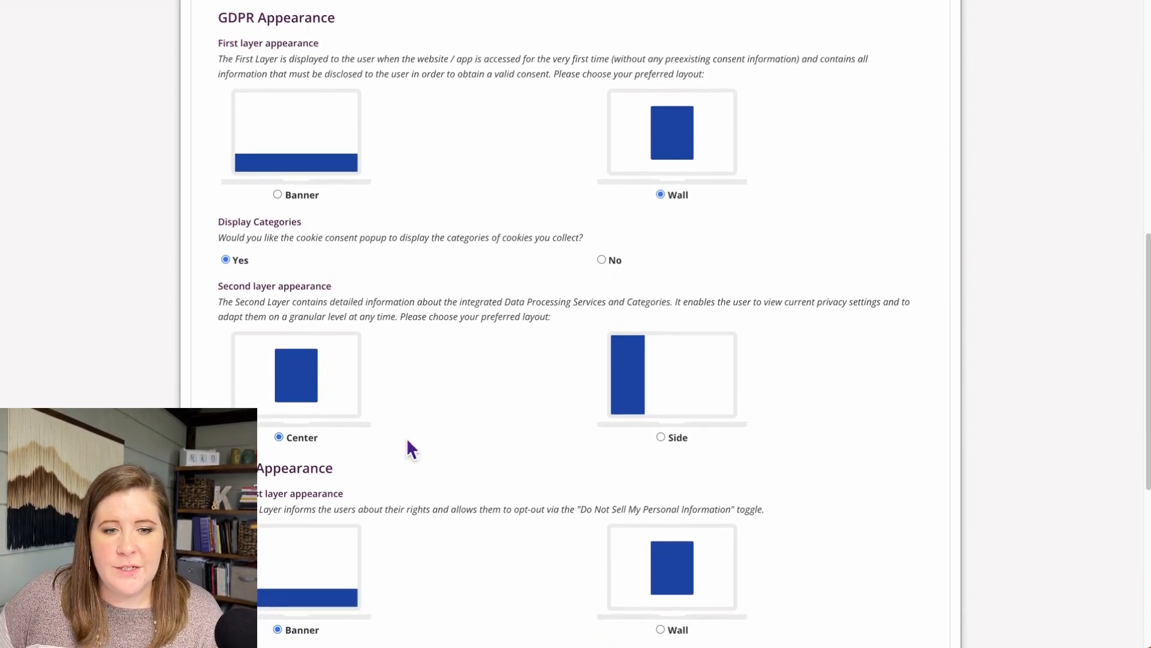
scroll(388, 456, down, 2)
click(661, 506)
scroll(460, 496, down, 1)
scroll(456, 492, down, 3)
click(279, 400)
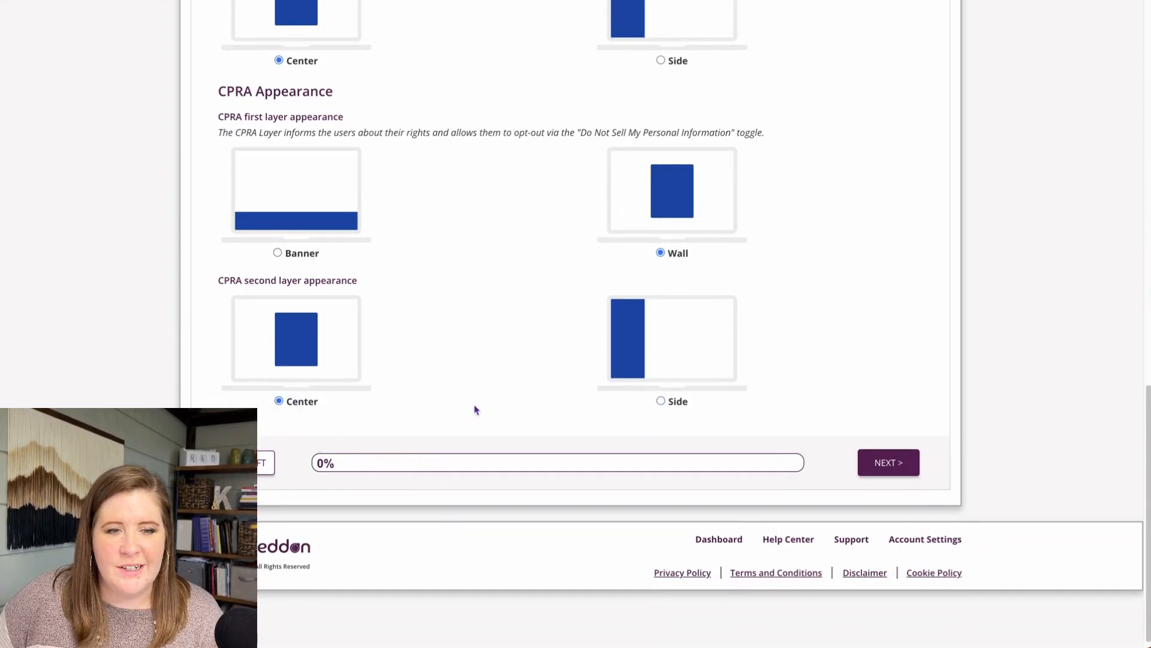
Advance through the GDPR and CPRA content and specifications pages of the questionnaire, keeping their defaults, to the General Settings page
click(888, 470)
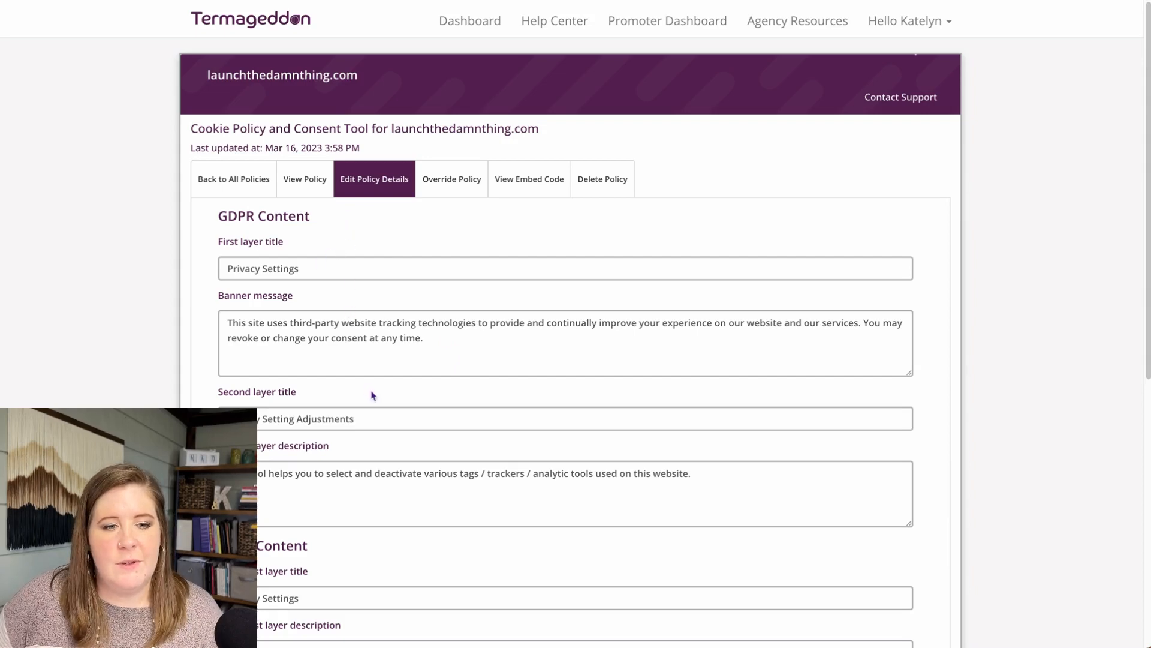
scroll(372, 396, down, 8)
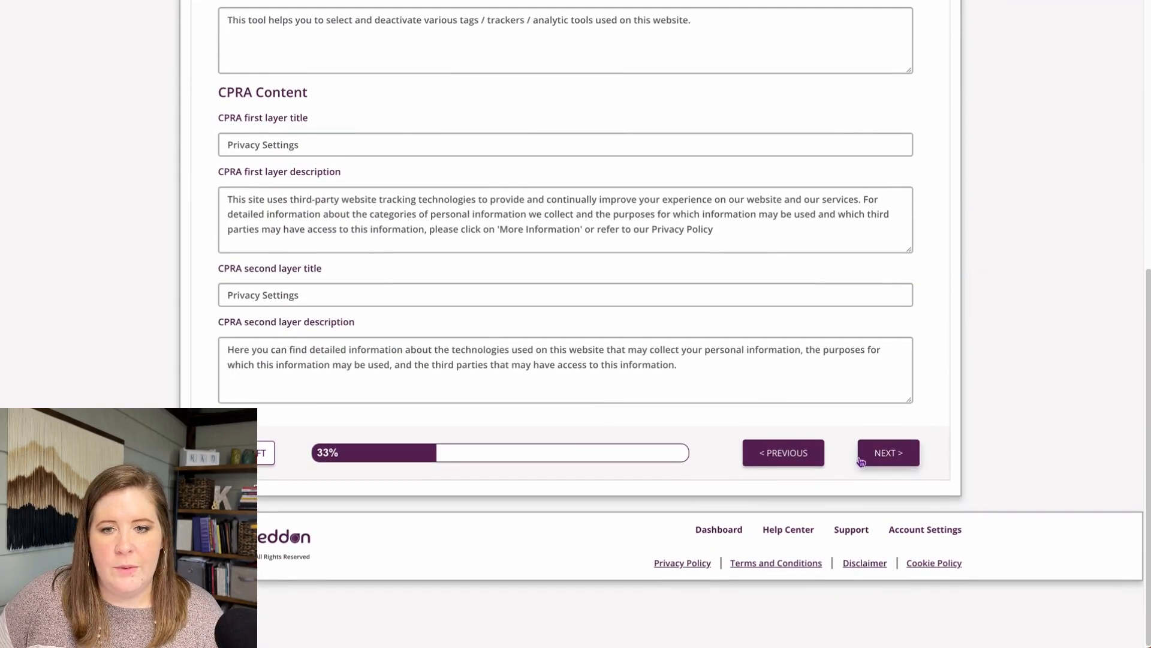
click(888, 455)
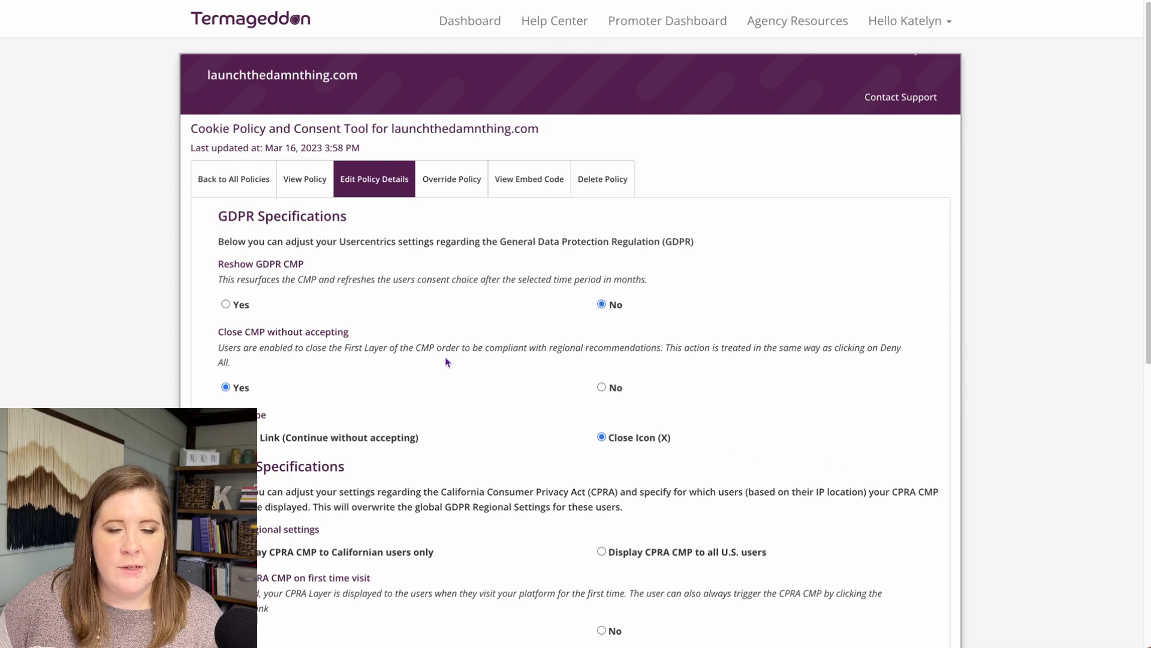
scroll(444, 354, down, 2)
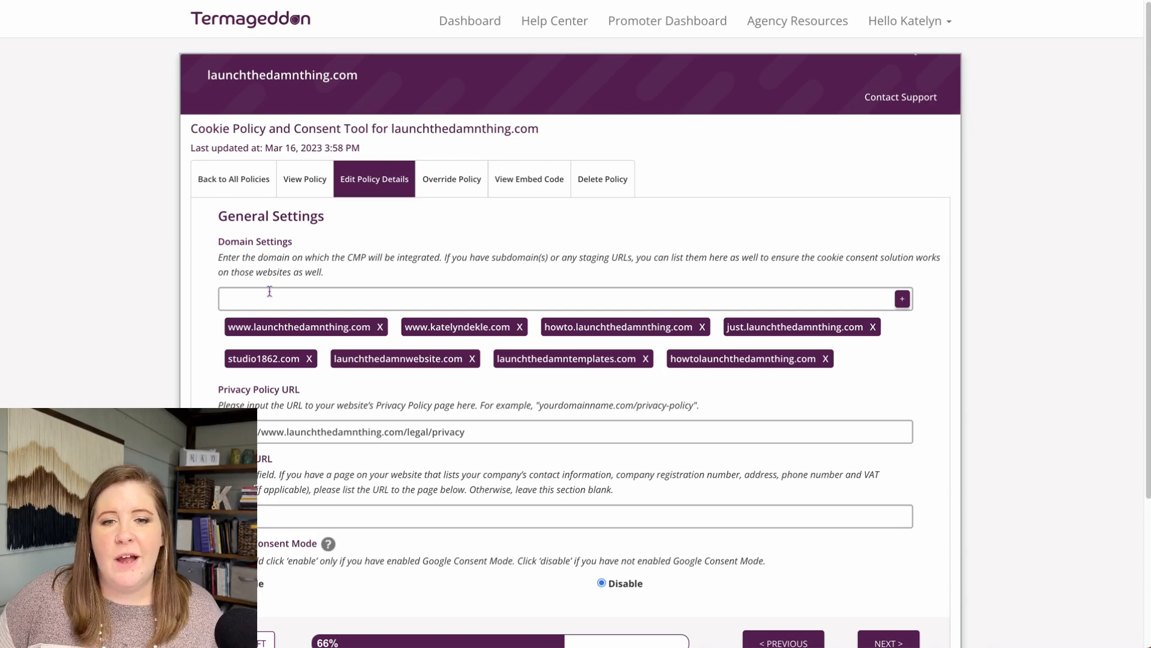
scroll(306, 293, down, 1)
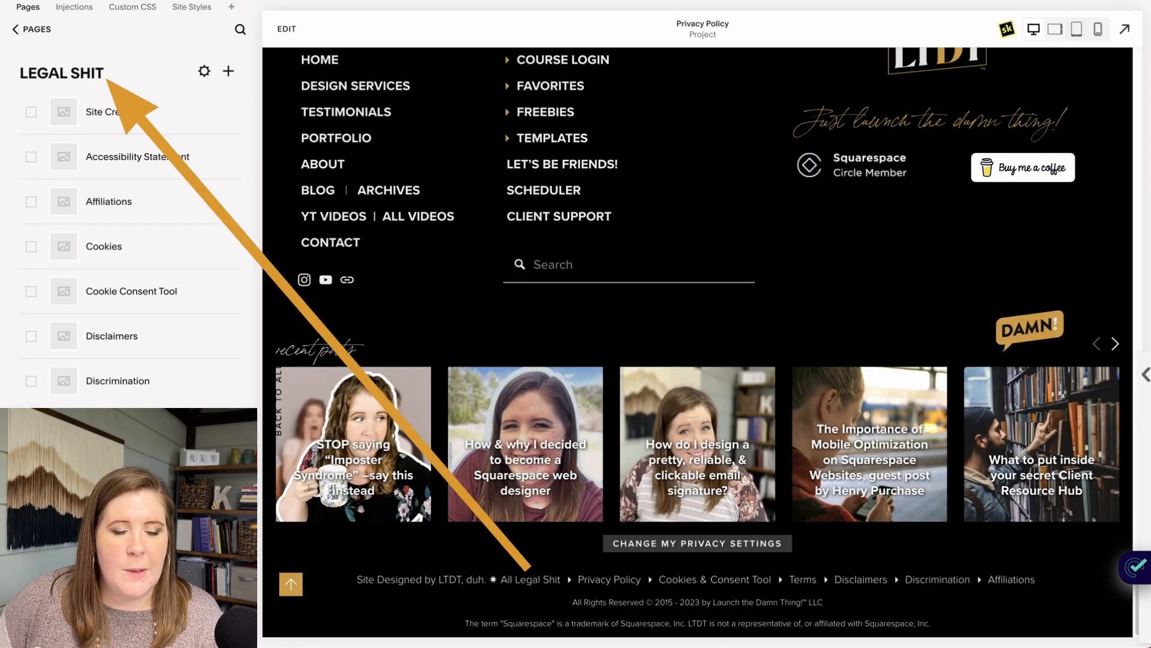
Check the Privacy Policy page's URL slug in its Squarespace project settings against the Privacy Policy URL in Termageddon
click(231, 426)
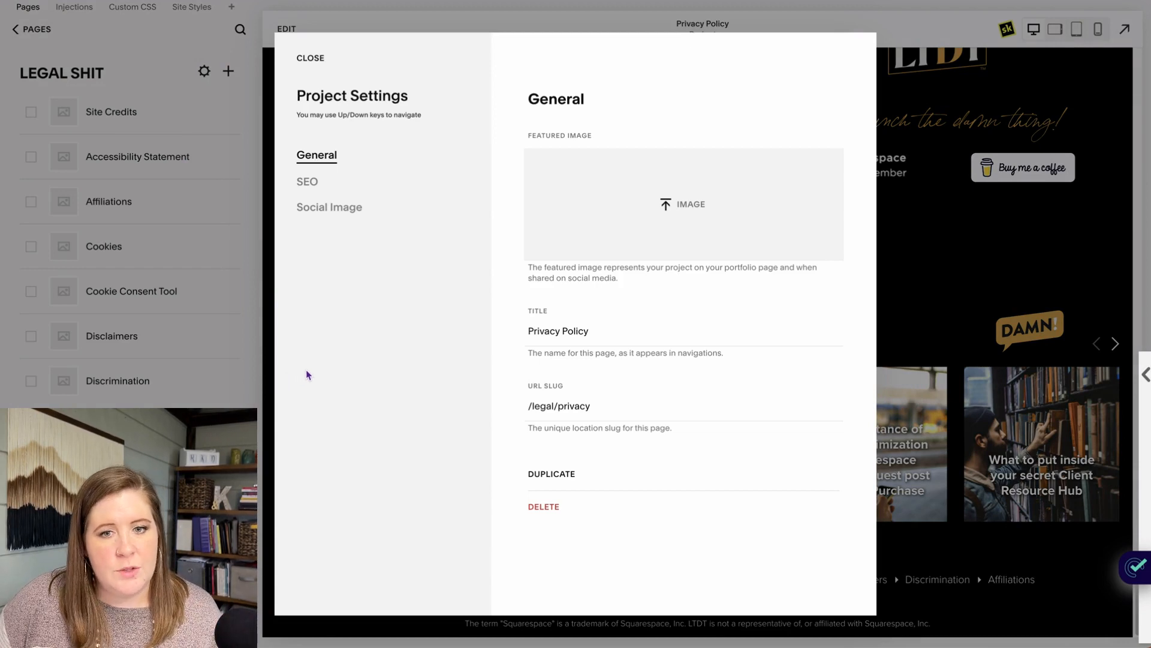
click(516, 409)
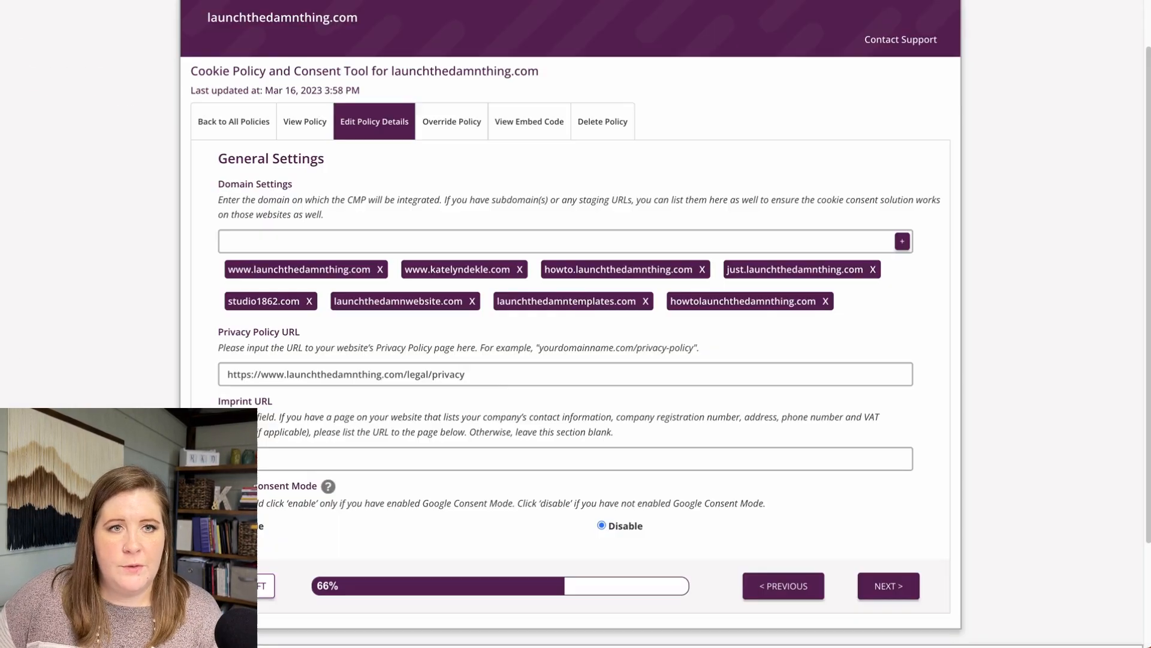
drag(504, 378, 201, 365)
click(207, 414)
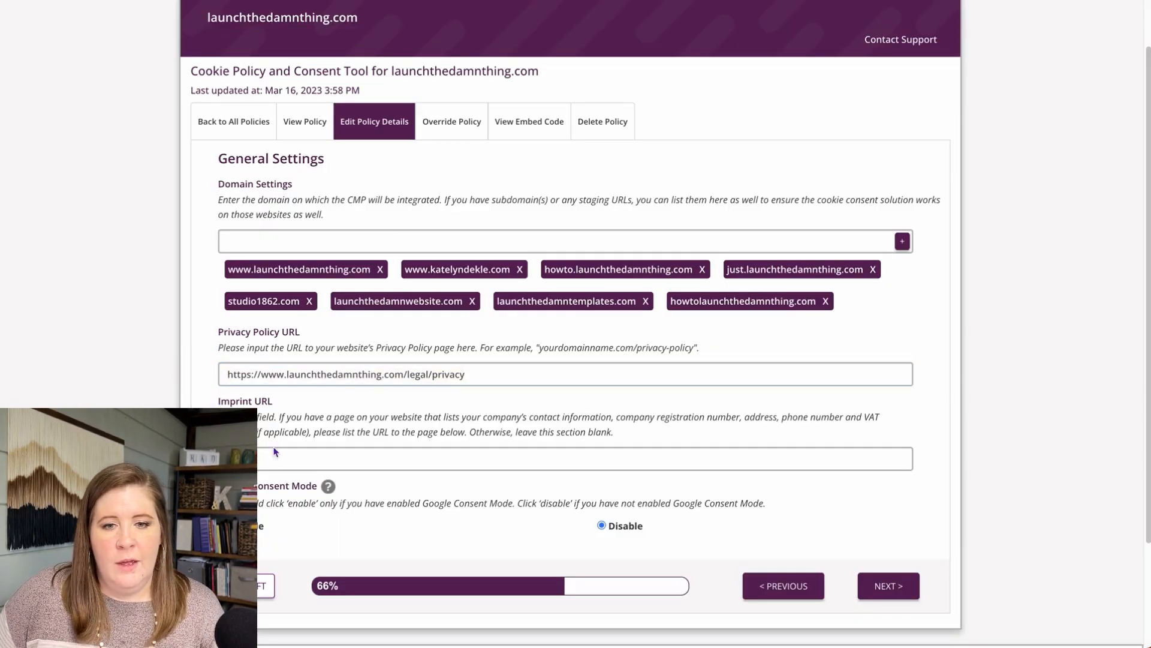
Accept the General Settings and the default button labels, and proceed to the website scan page of the questionnaire
click(878, 591)
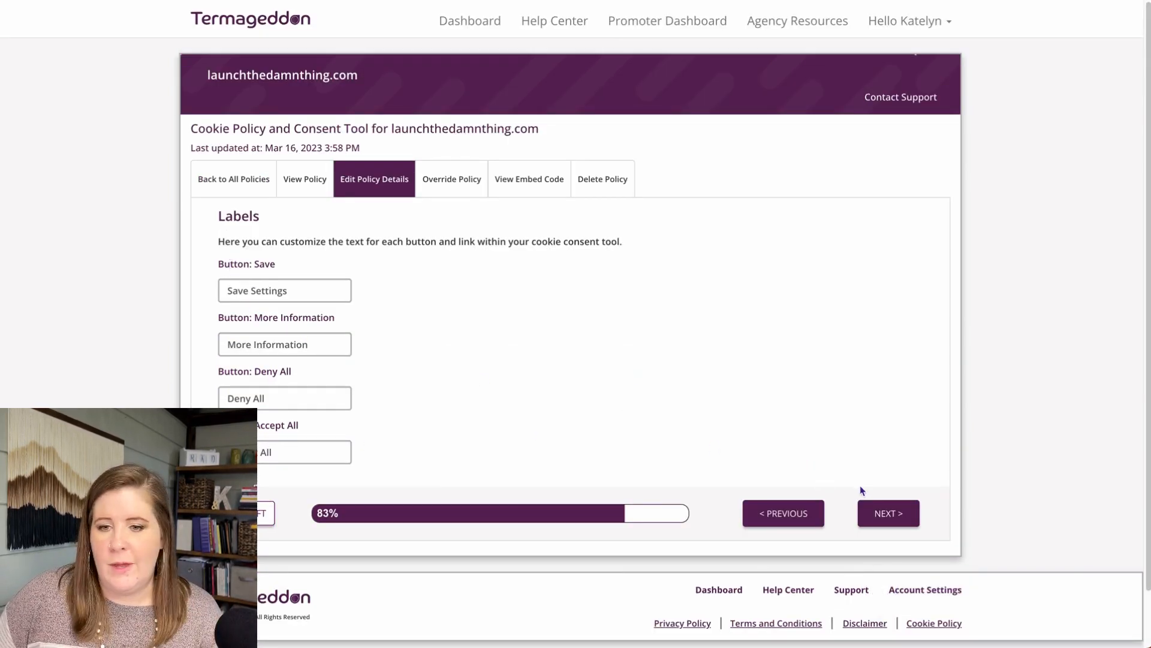
click(866, 514)
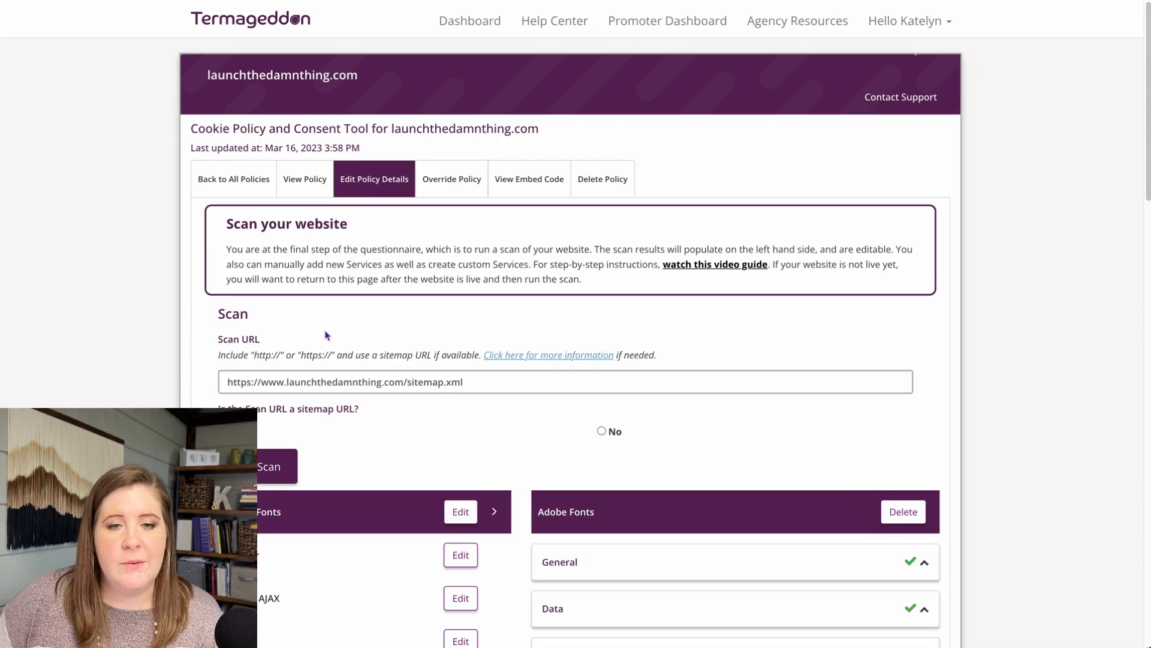
scroll(421, 440, down, 2)
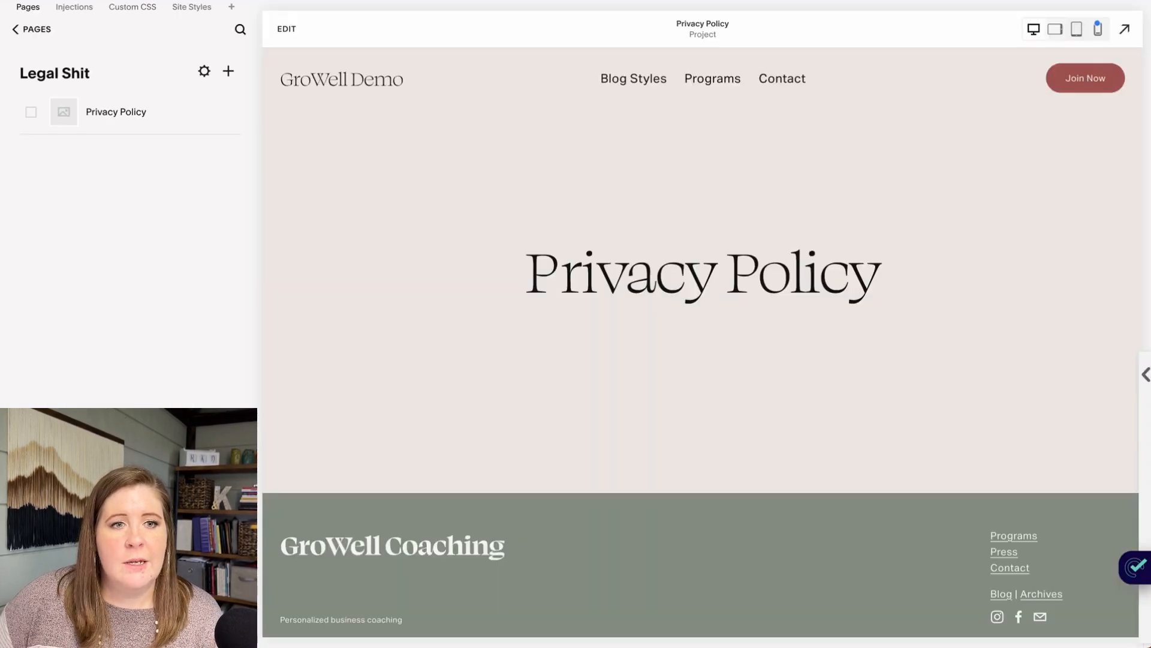
Switch to the Squarespace demo site and open its Site Availability settings
click(33, 30)
click(33, 30)
click(53, 365)
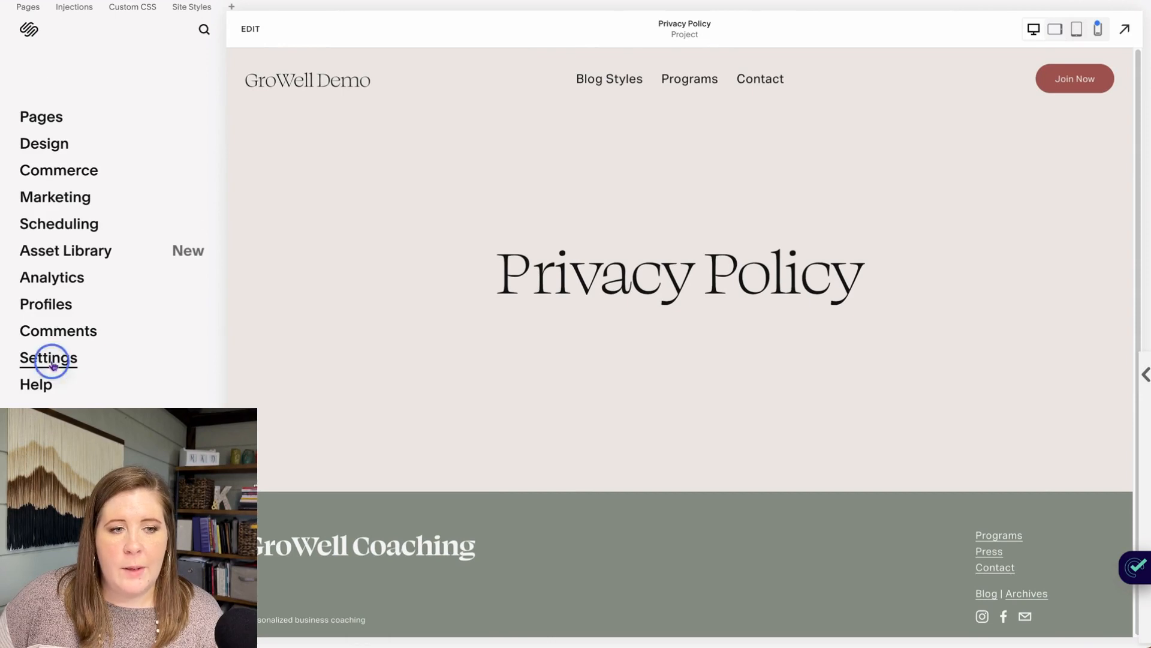
click(42, 116)
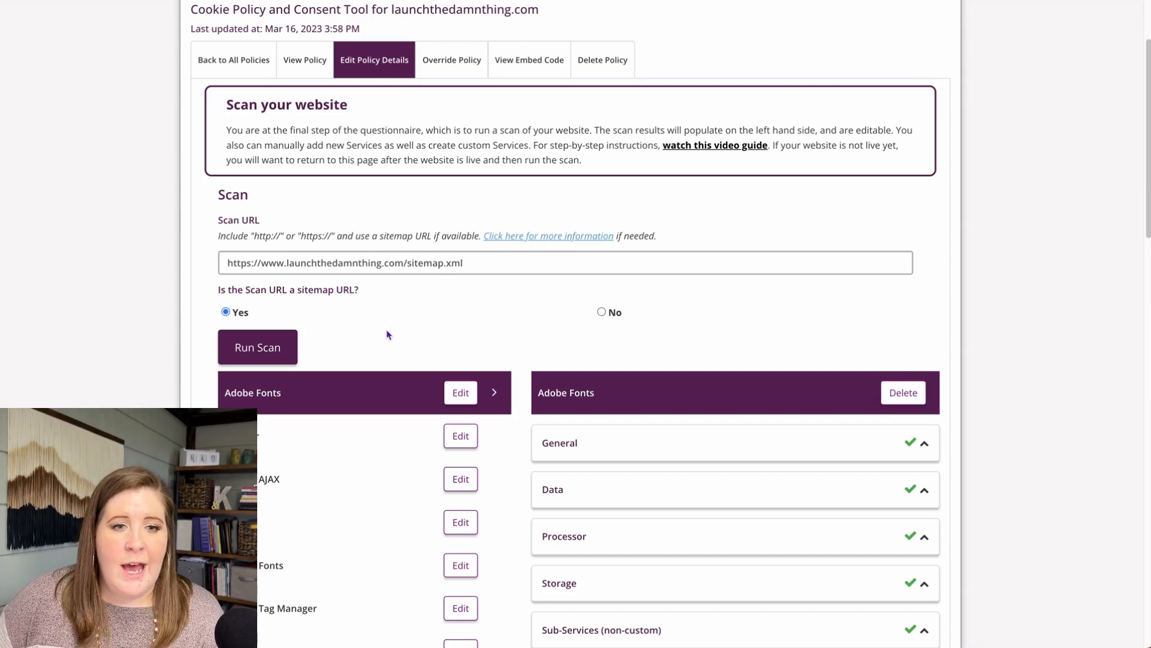
Switch to Termageddon and look over the scan settings and the list of services beneath them
scroll(382, 336, down, 4)
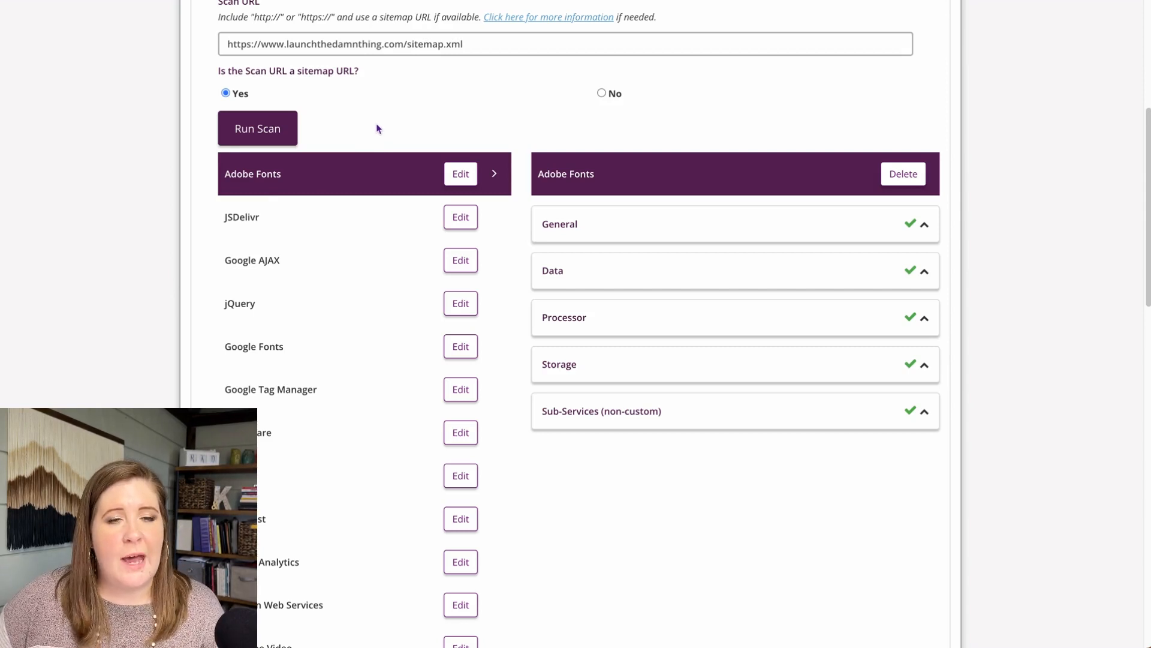
scroll(377, 129, up, 4)
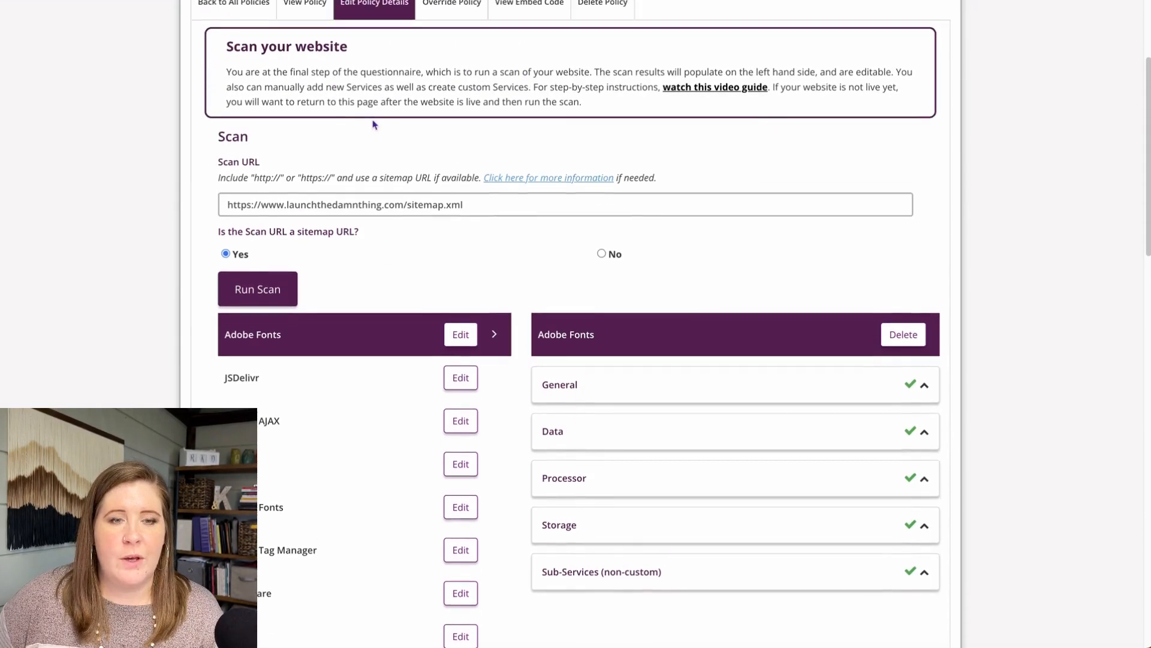
scroll(366, 99, up, 1)
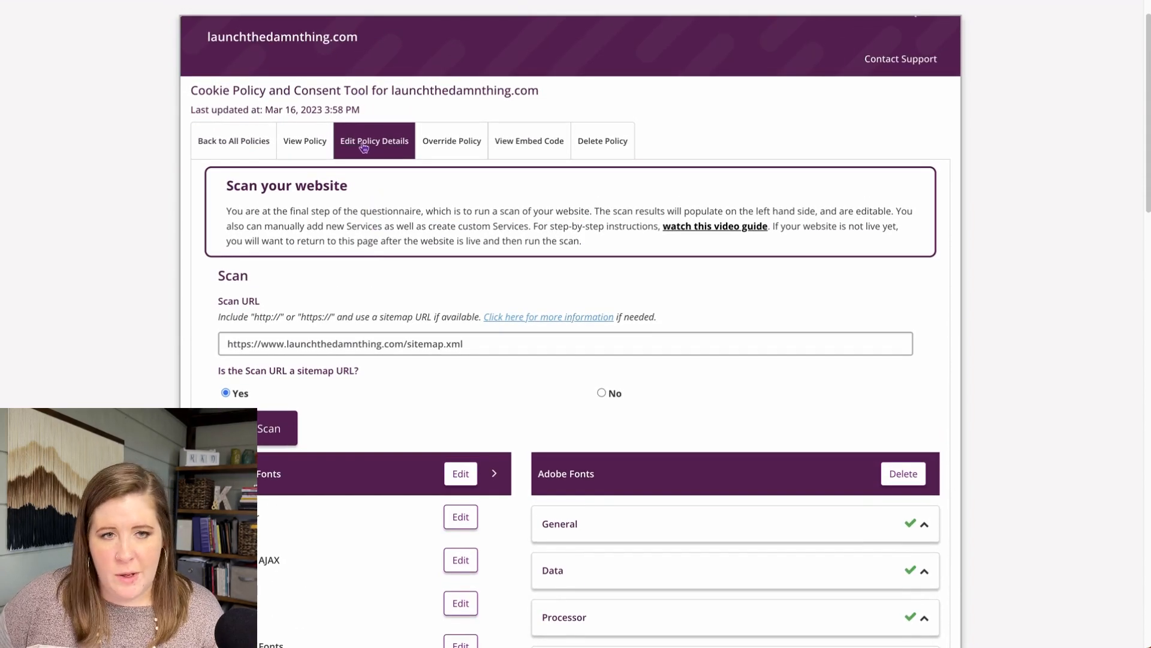
scroll(346, 288, down, 8)
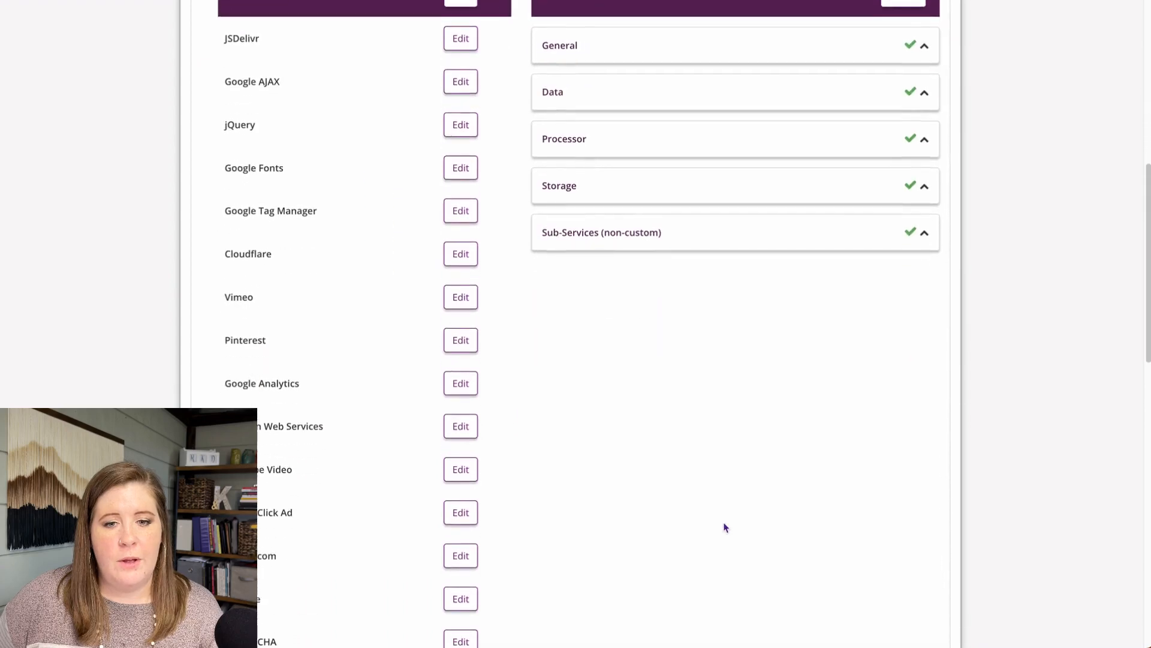
scroll(350, 128, up, 6)
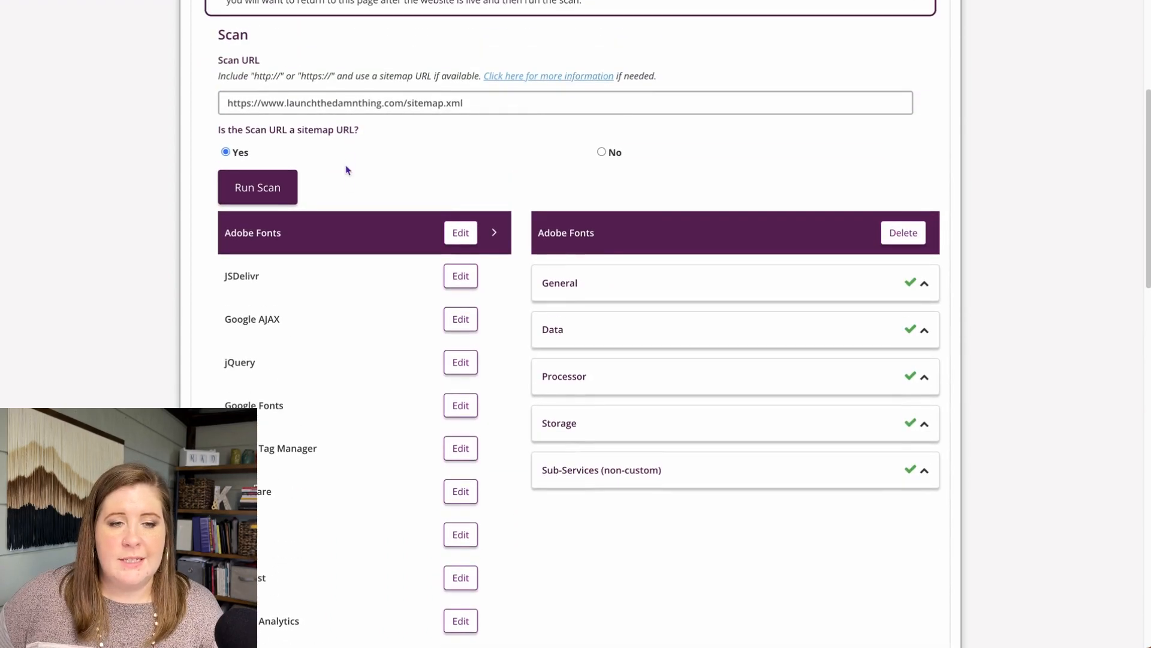
scroll(287, 193, up, 2)
click(345, 202)
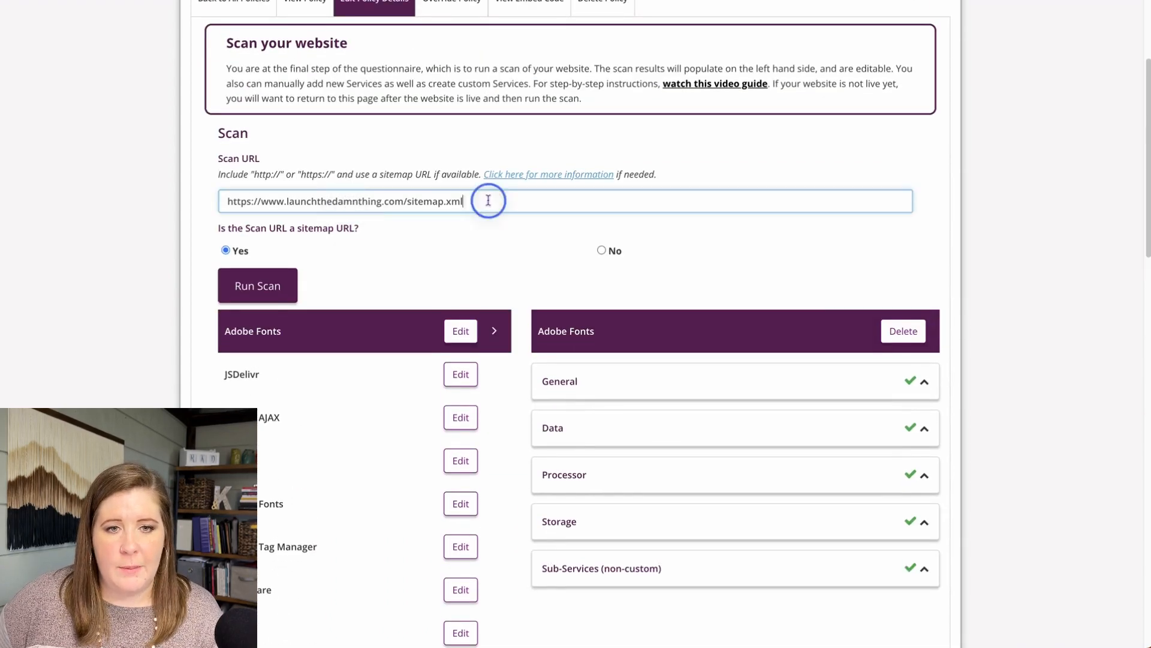
drag(488, 201, 222, 199)
click(373, 207)
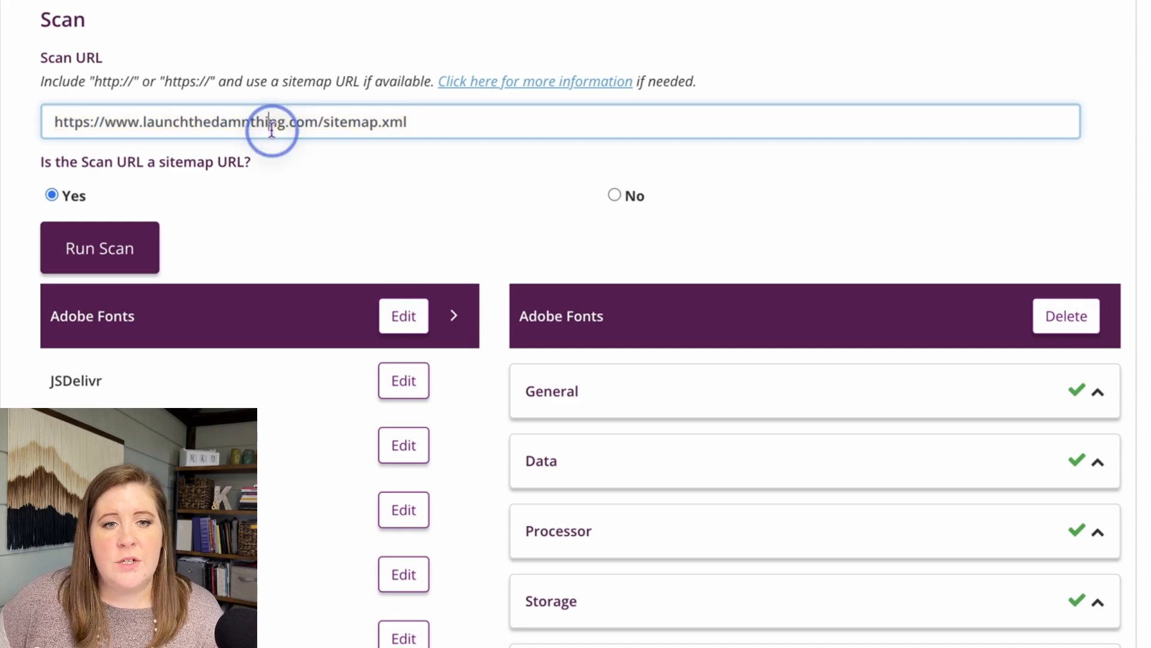
drag(422, 122, 316, 125)
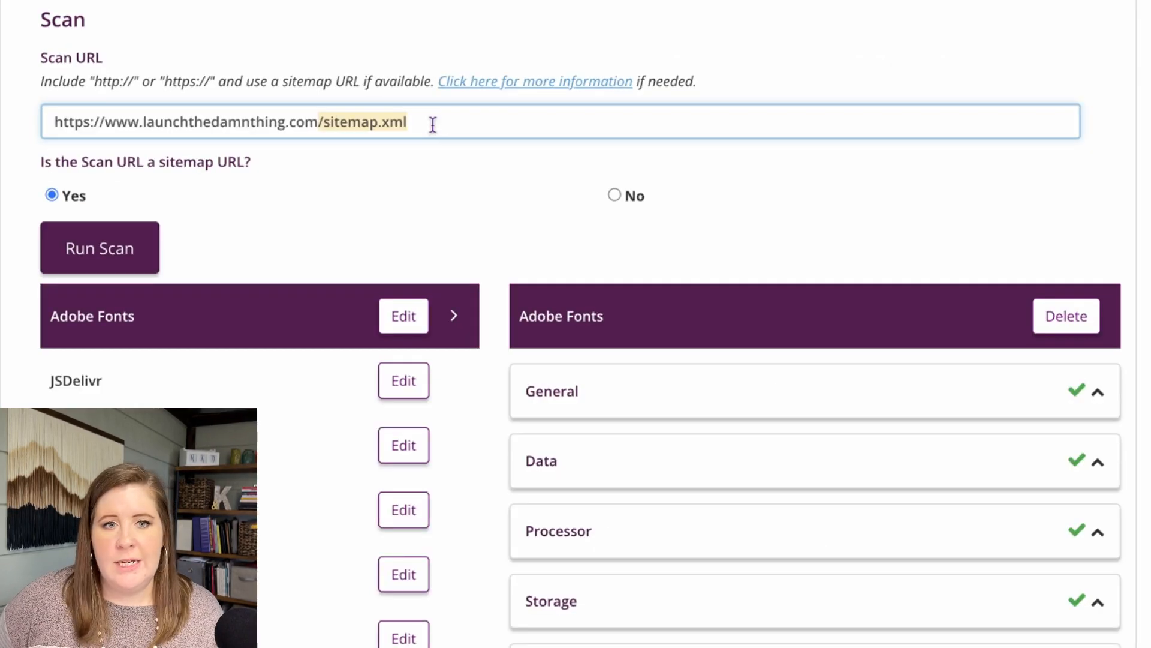
click(657, 136)
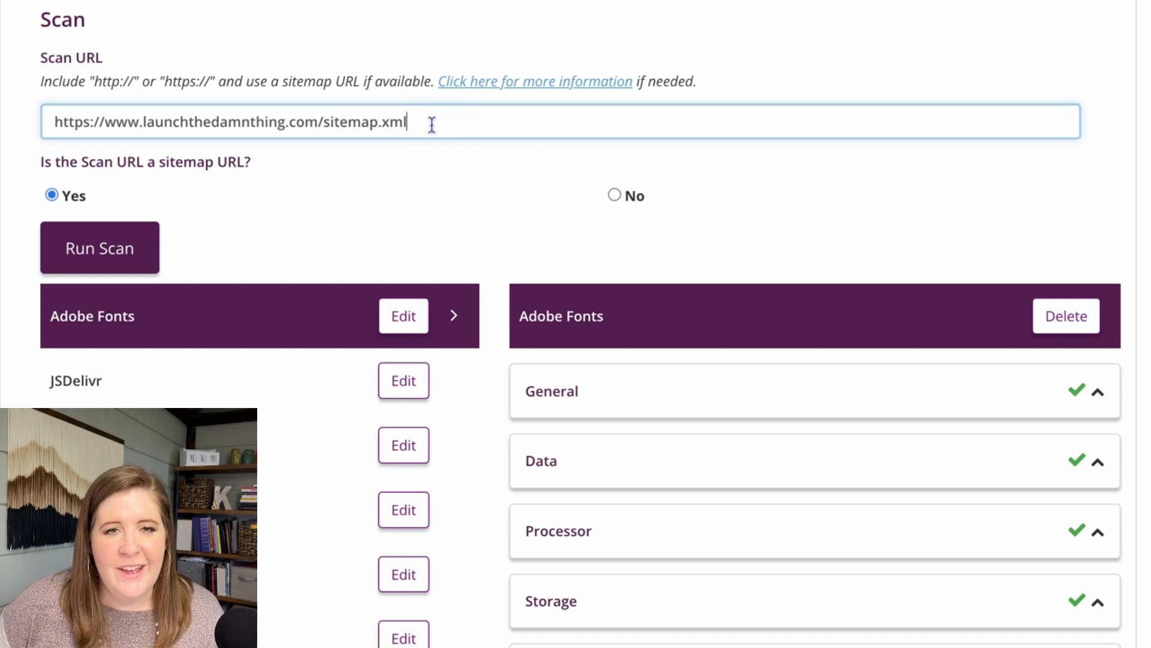
drag(416, 123, 48, 122)
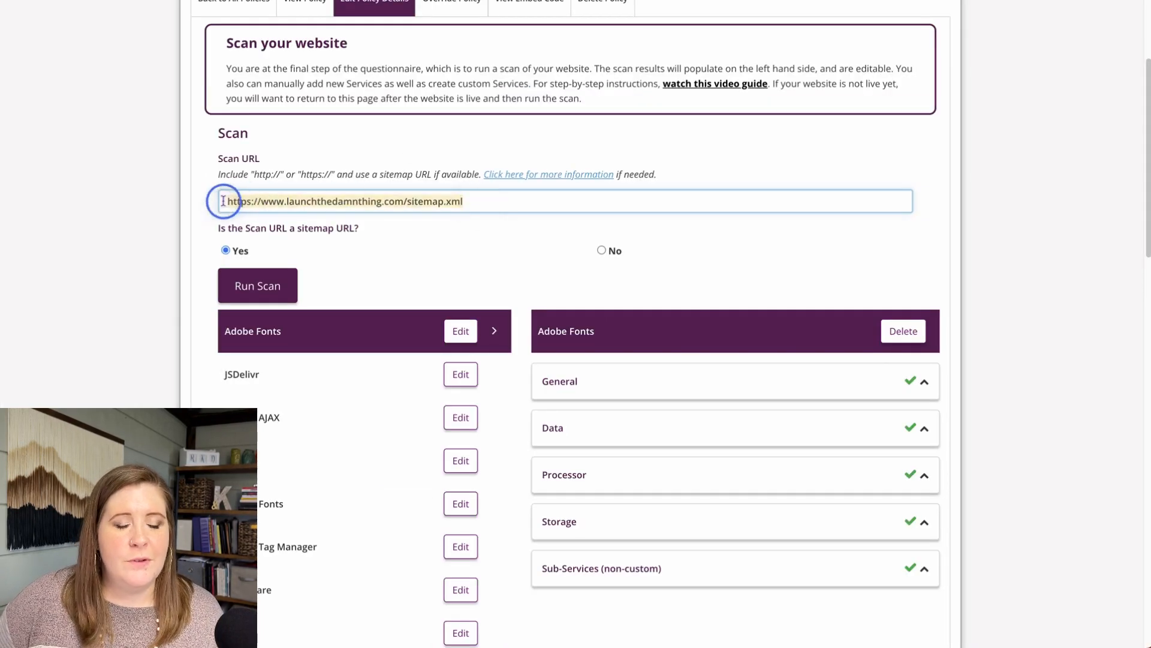
click(257, 288)
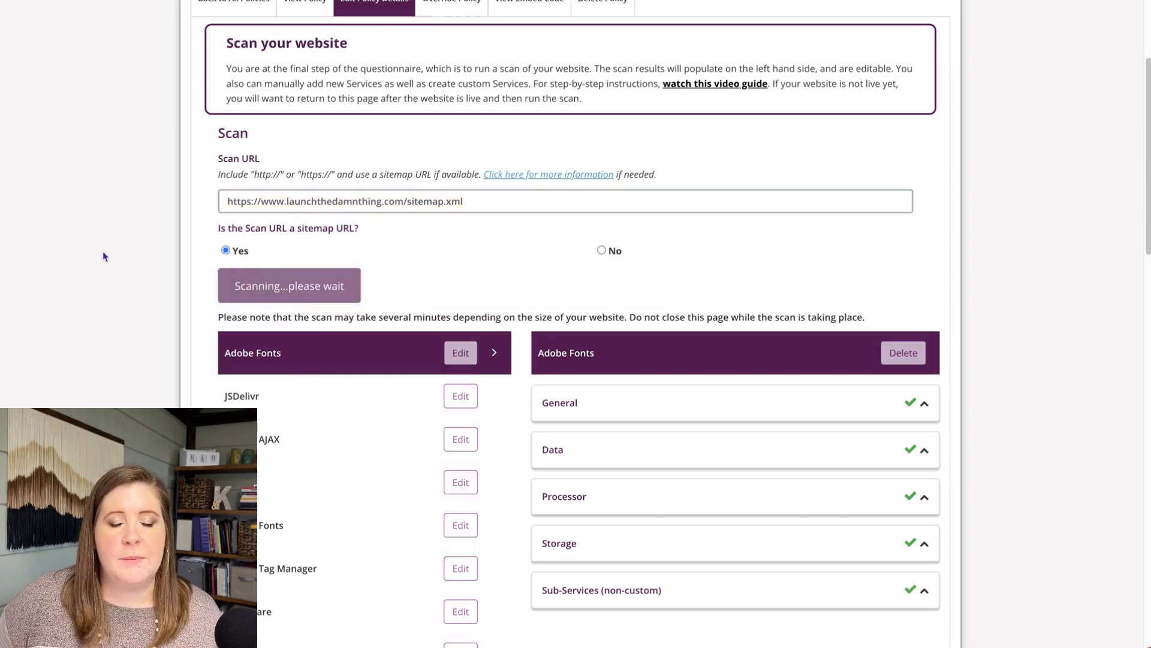
Review the sitemap URL question and the listed services while the scan is running
drag(220, 227, 356, 229)
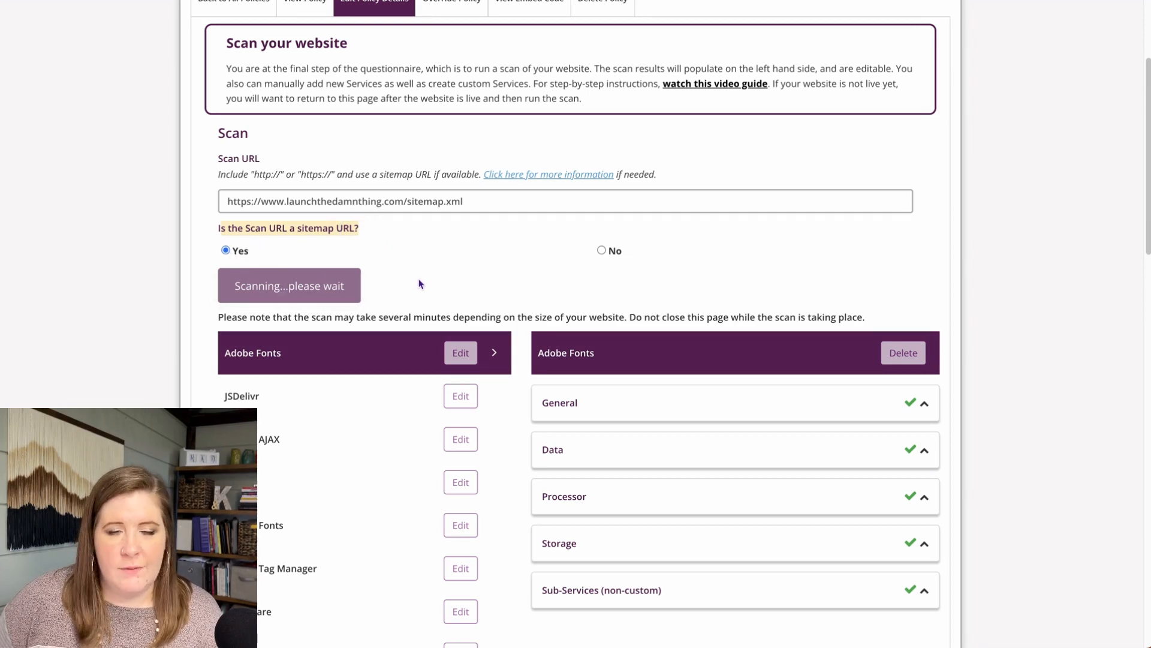
scroll(403, 301, down, 3)
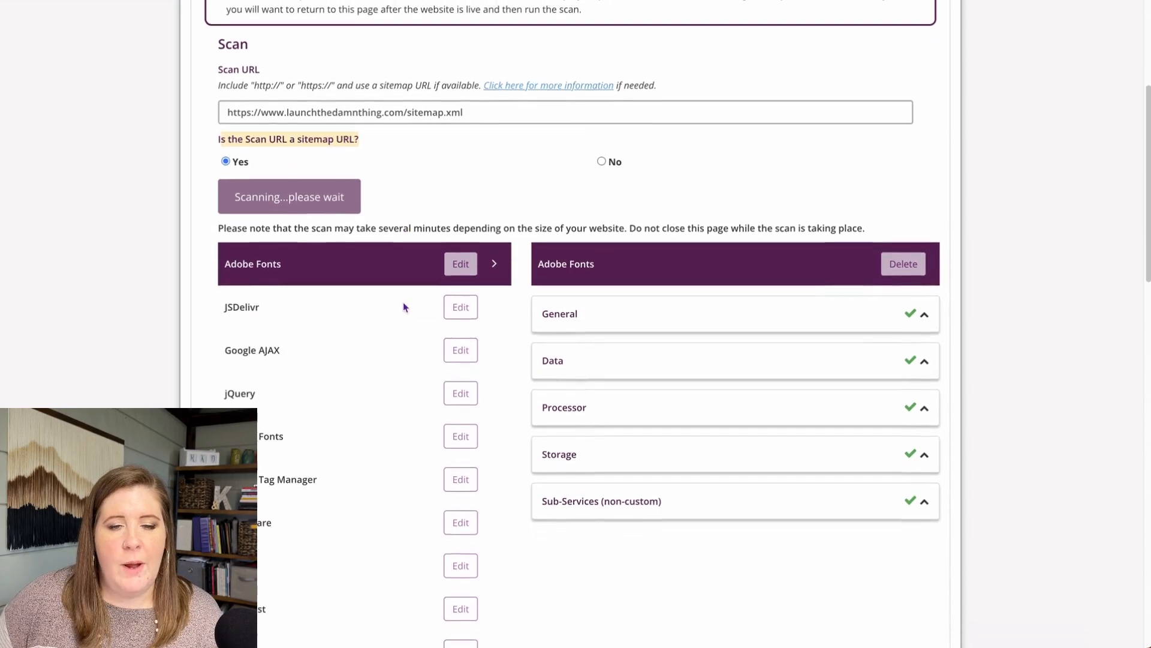
scroll(402, 304, down, 2)
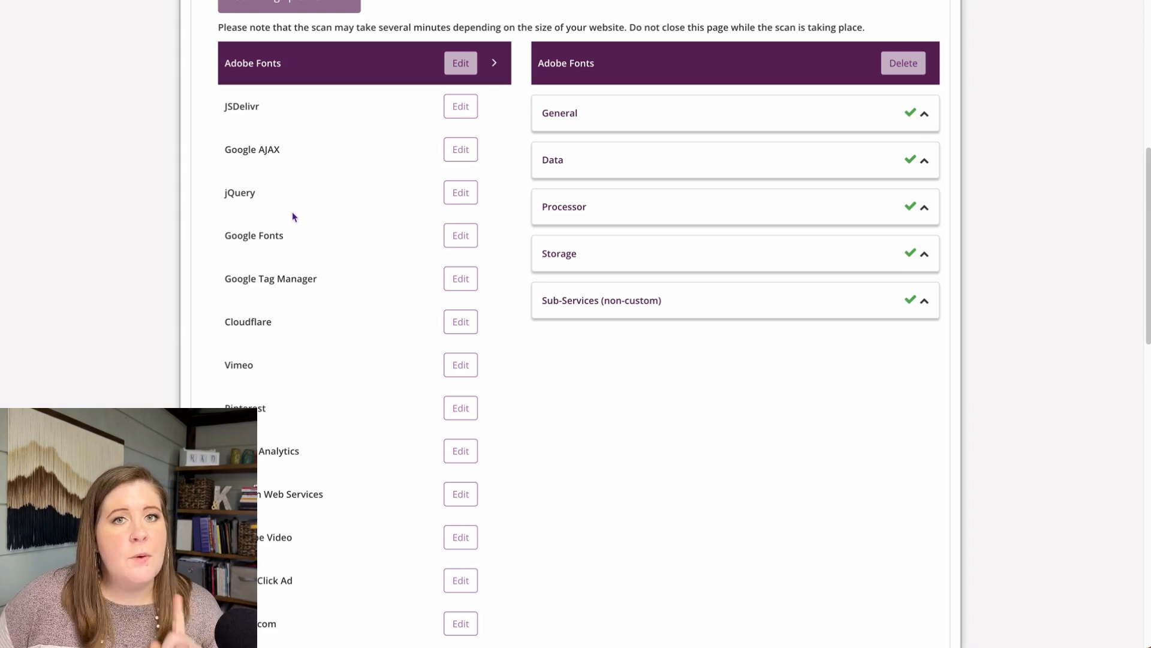
scroll(307, 239, down, 3)
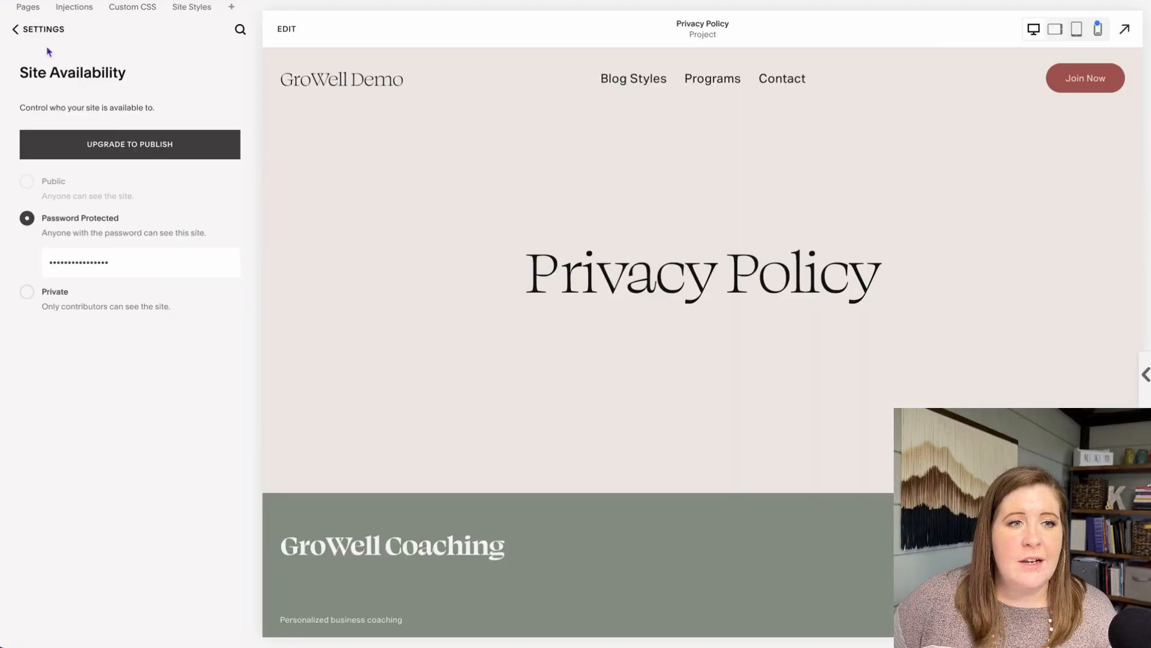
Switch to the Squarespace demo site, open Cookies & Visitor Data, and examine the Disable Squarespace Analytics Cookies option
click(51, 34)
click(66, 435)
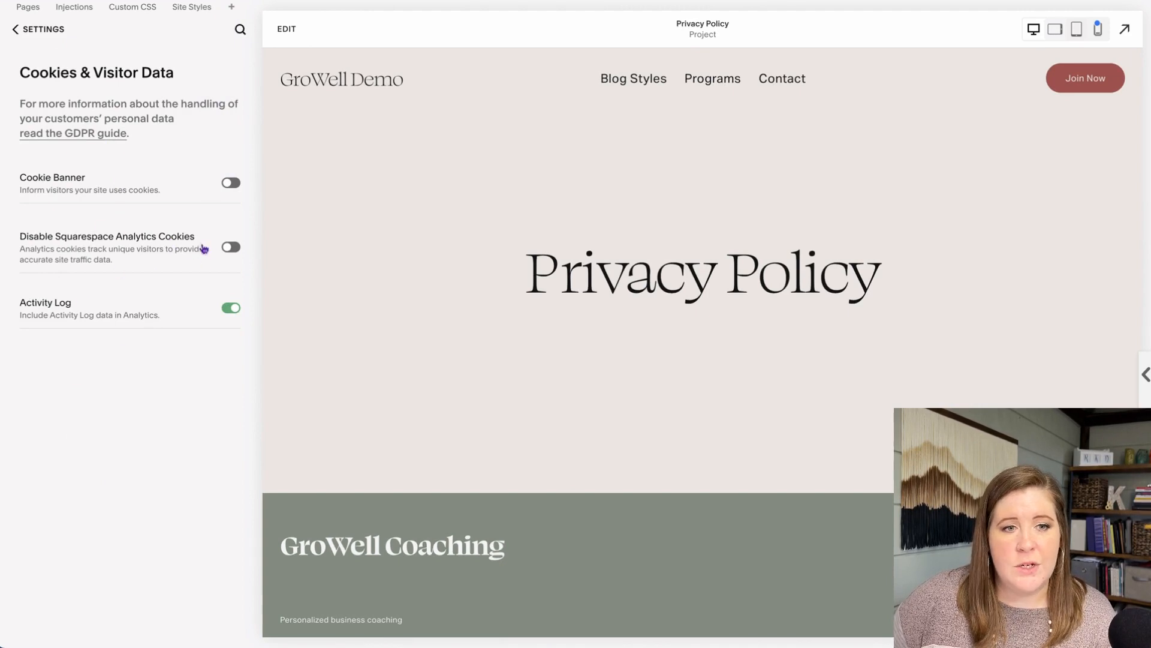
drag(55, 237, 171, 232)
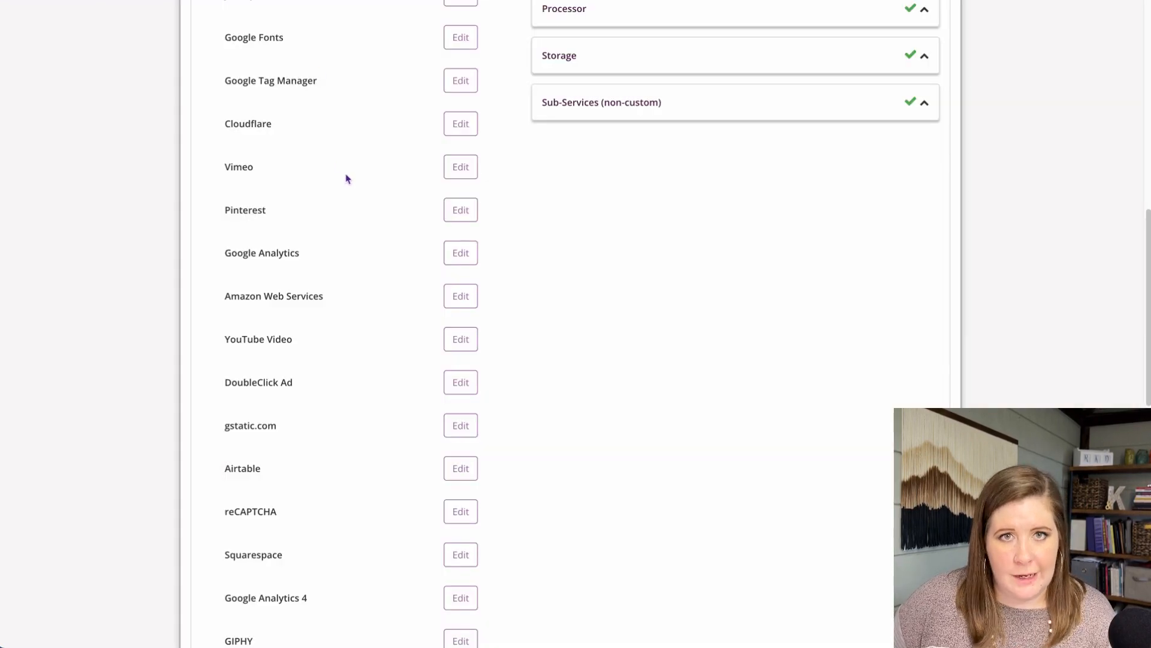
Switch to Termageddon and review the services in the scan results, including the Cloudflare entry
scroll(347, 179, up, 7)
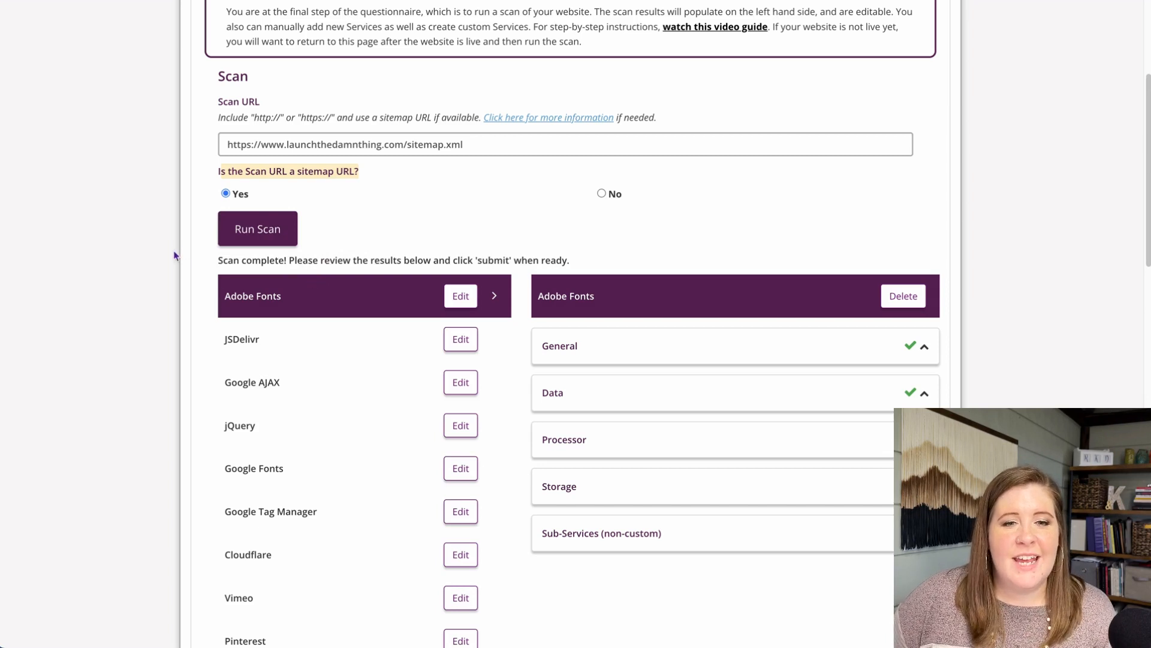
scroll(174, 250, down, 2)
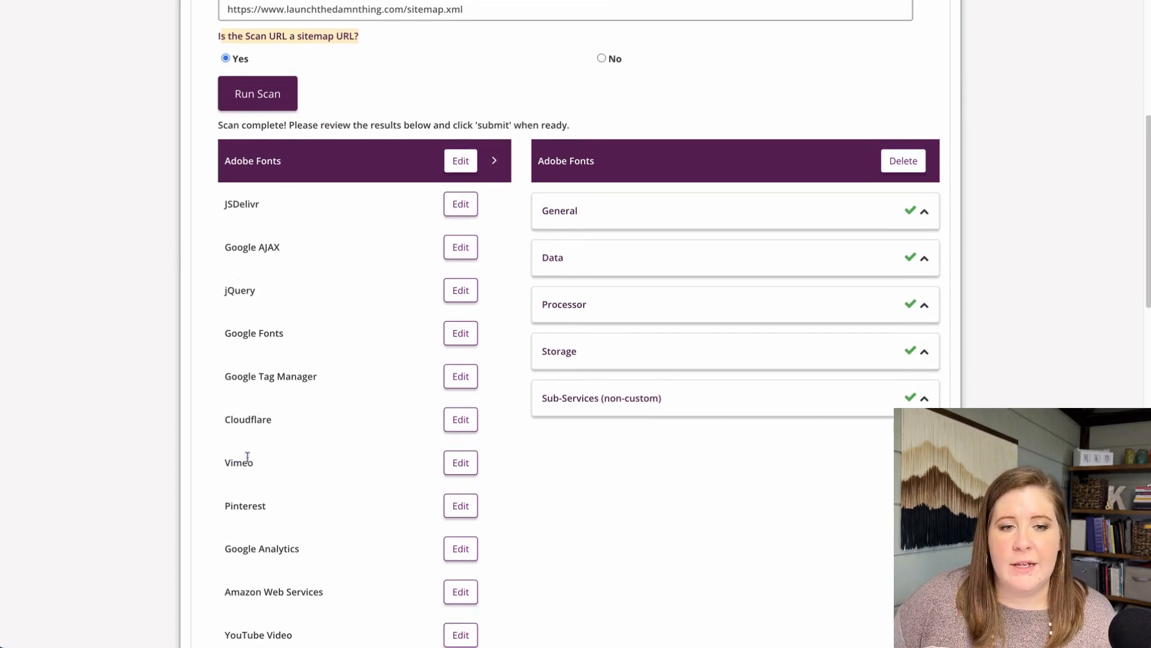
drag(223, 418, 282, 421)
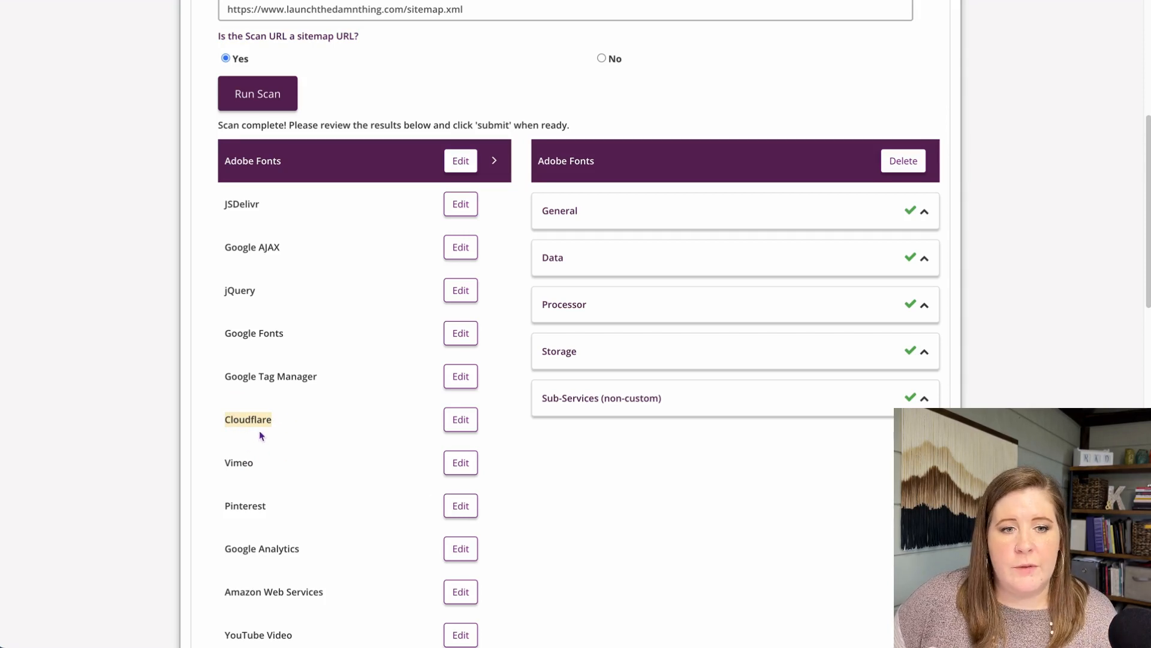
Review the remaining services in the scan results, including Vimeo, Google Analytics, Amazon Web Services and Squarespace, through the end of the list
drag(233, 463, 271, 469)
drag(230, 507, 310, 492)
scroll(278, 507, down, 1)
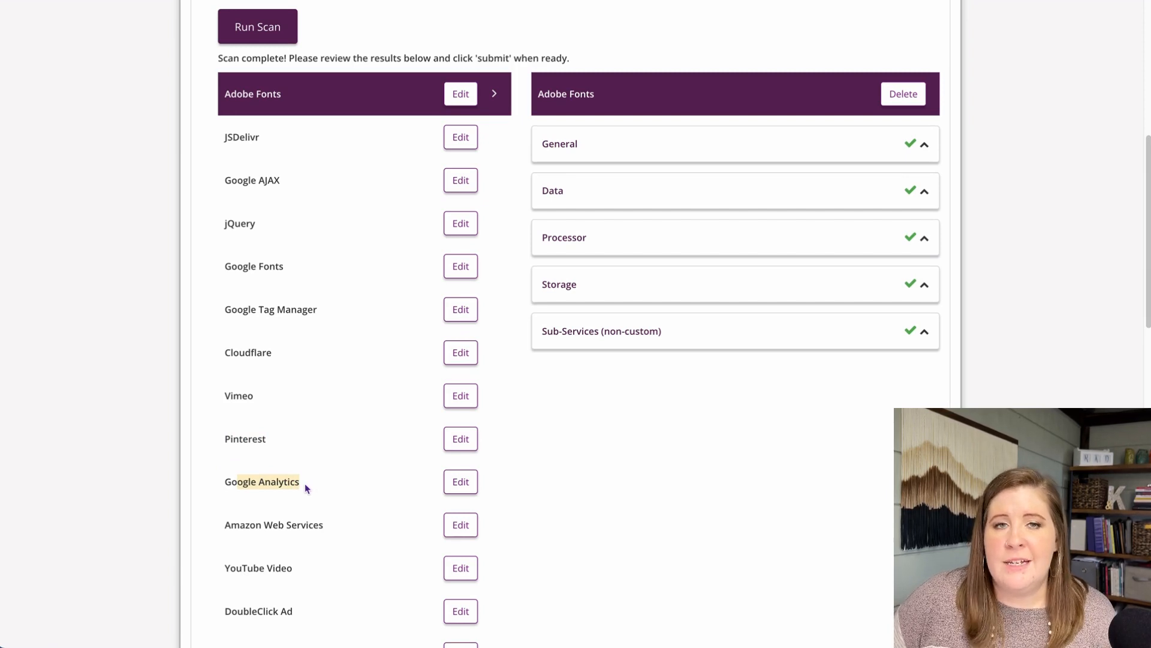
drag(231, 525, 326, 527)
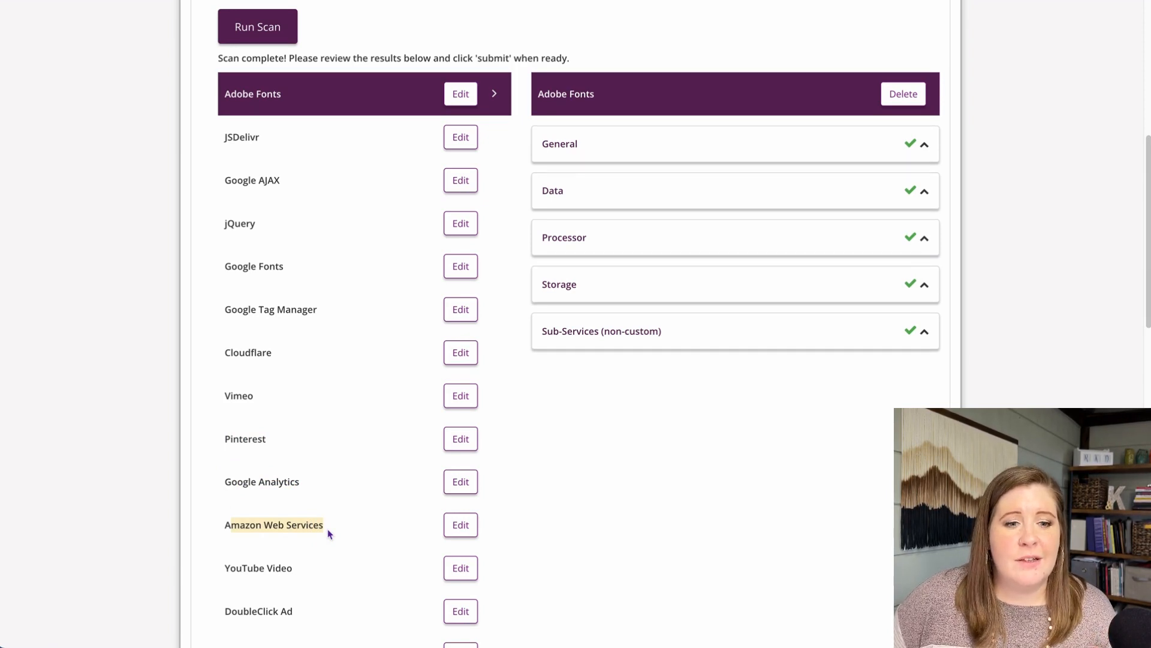
scroll(309, 528, down, 2)
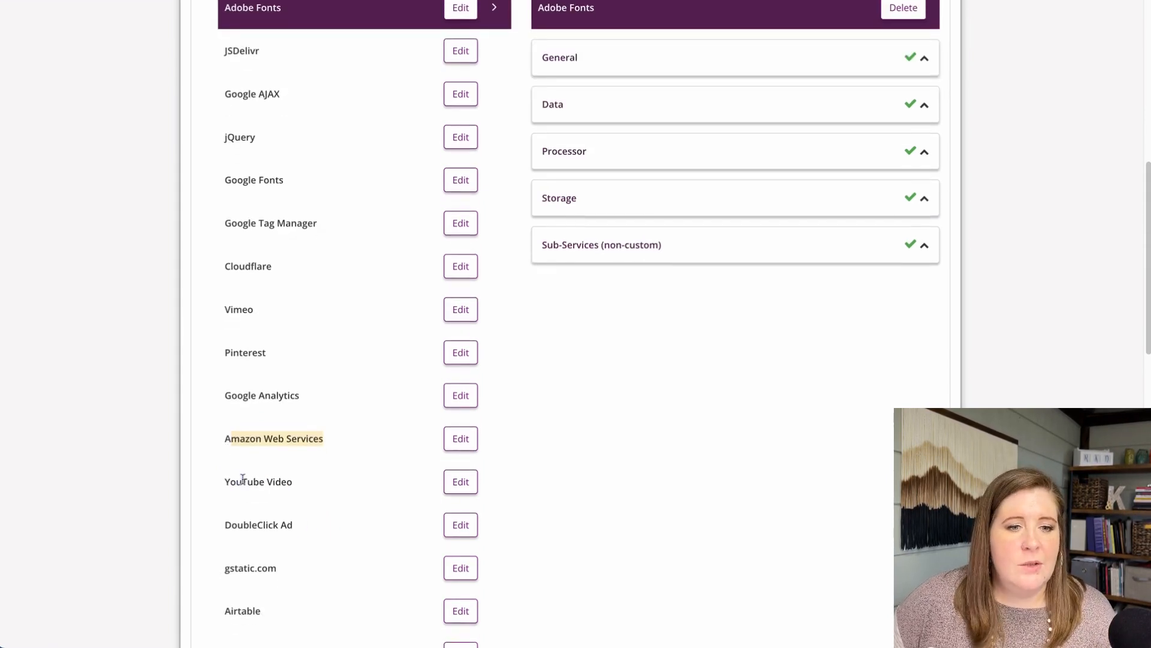
scroll(301, 550, down, 2)
drag(231, 494, 295, 480)
scroll(281, 496, down, 2)
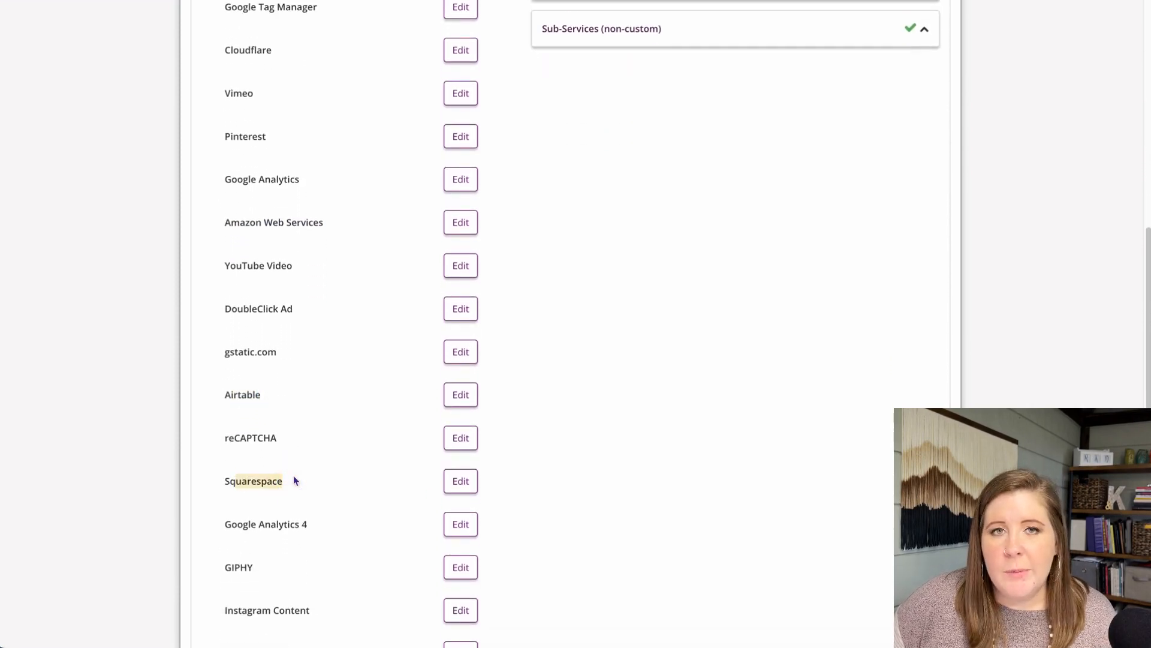
scroll(260, 482, down, 3)
scroll(261, 486, down, 10)
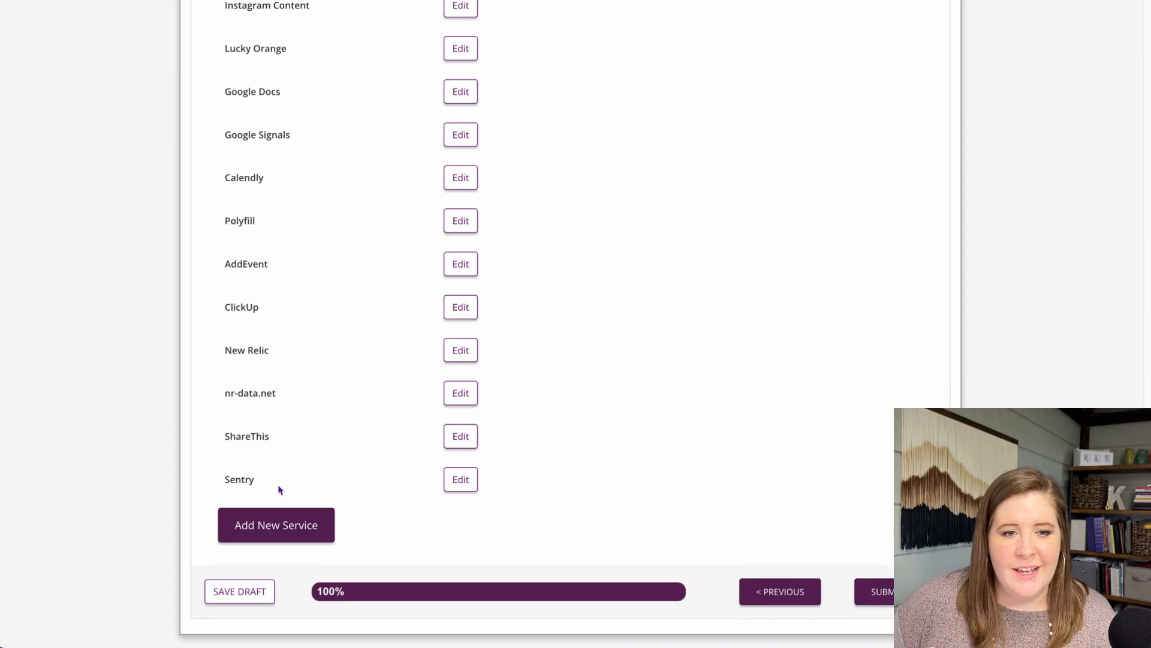
Start adding a new predefined service, choose Squarespace as the predefined DPS, and close the dialog without adding it
click(265, 530)
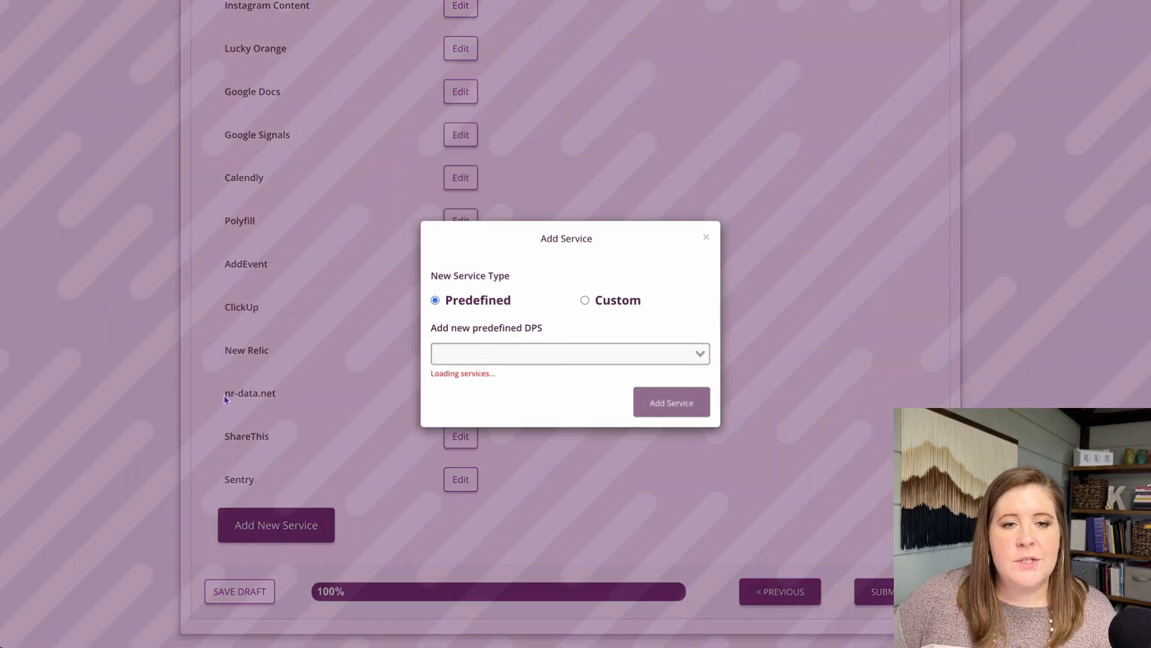
drag(434, 374, 495, 374)
click(464, 376)
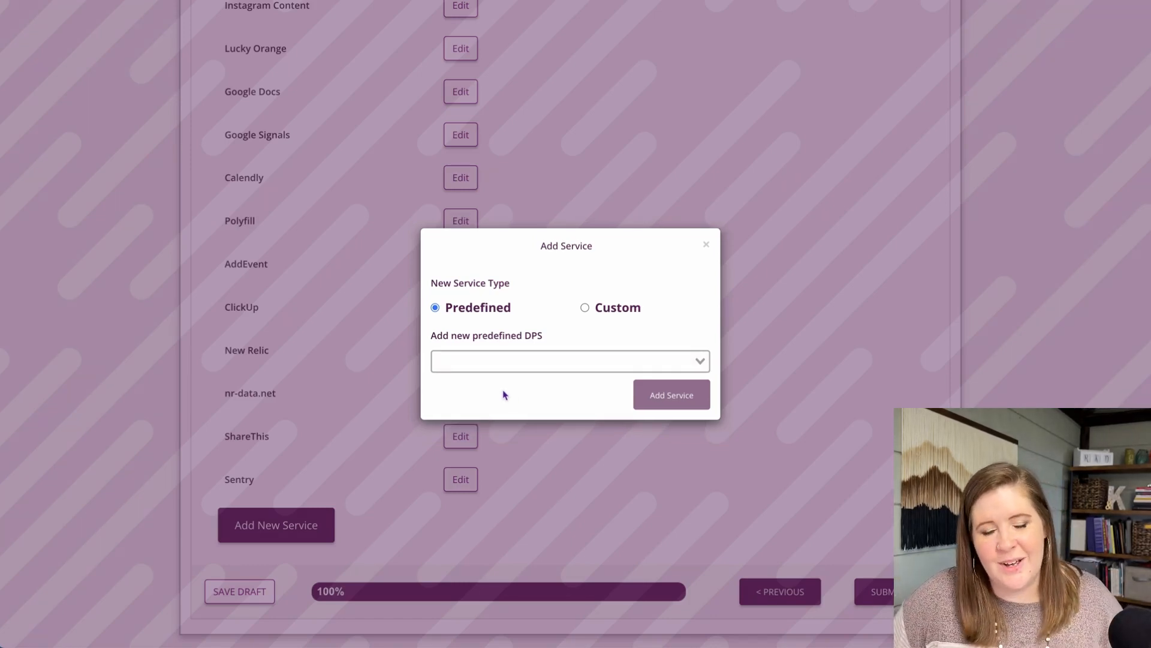
click(572, 353)
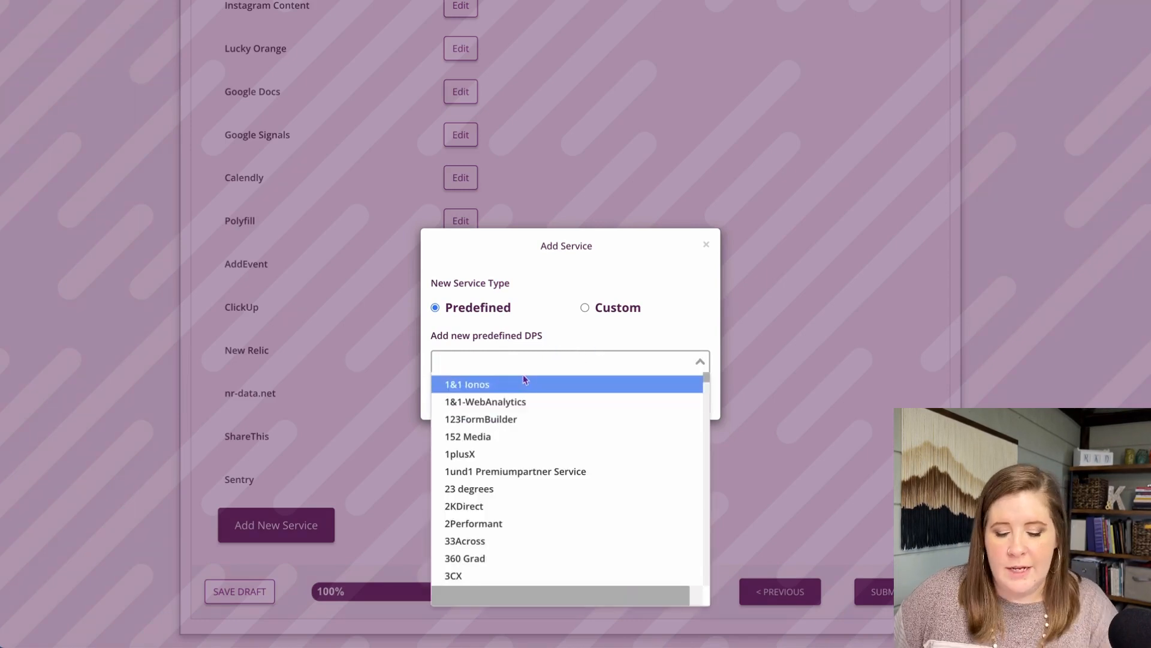
text(squa)
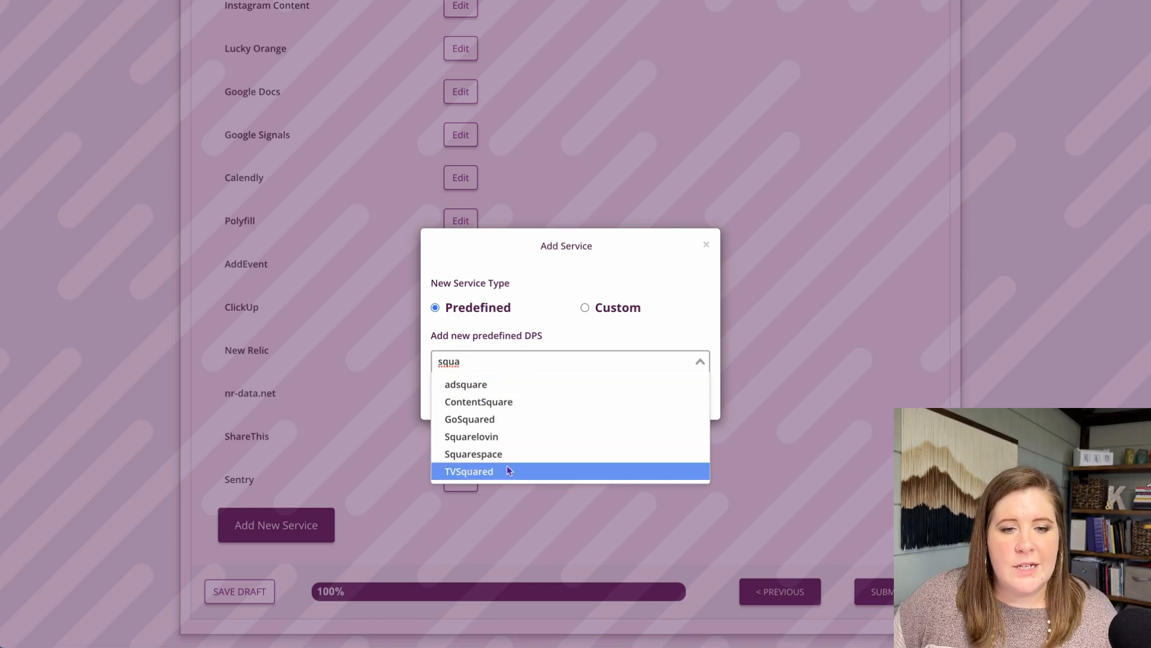
click(488, 455)
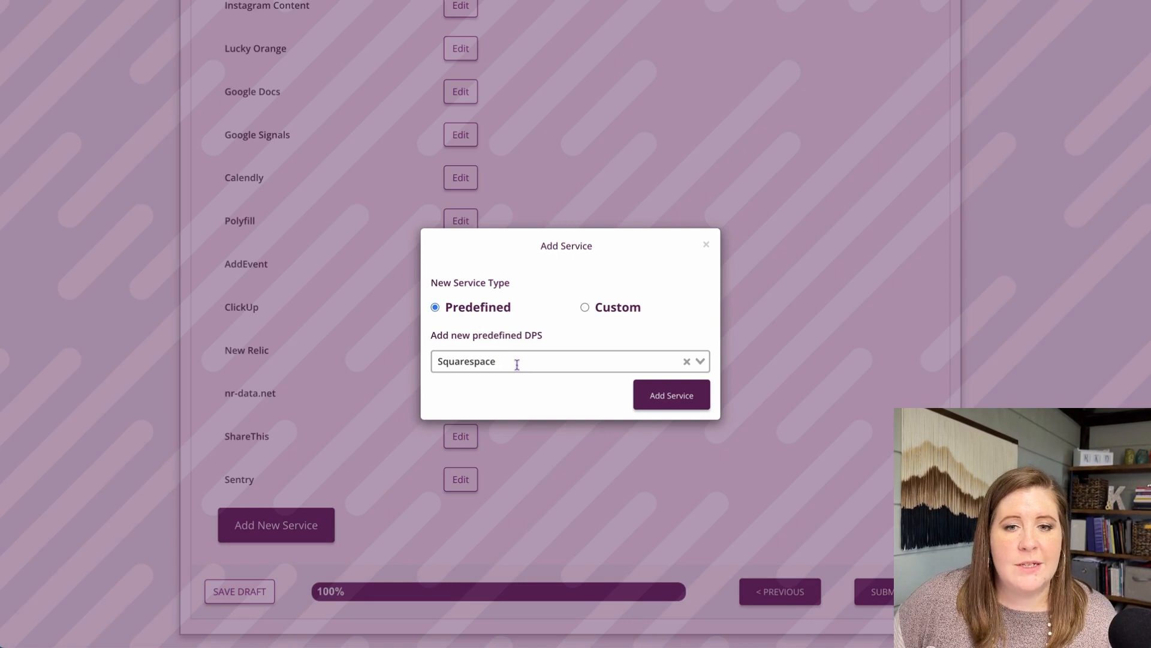
click(707, 246)
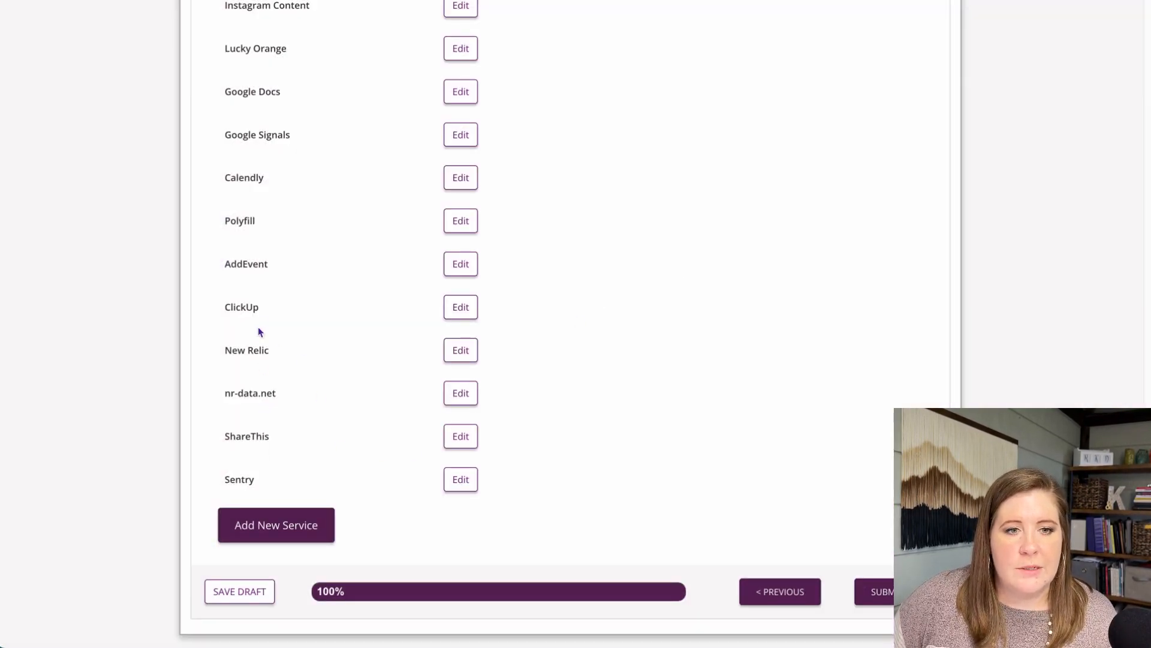
Open the Squarespace service from the scan results and examine its General, Data and Processor details
scroll(264, 366, up, 6)
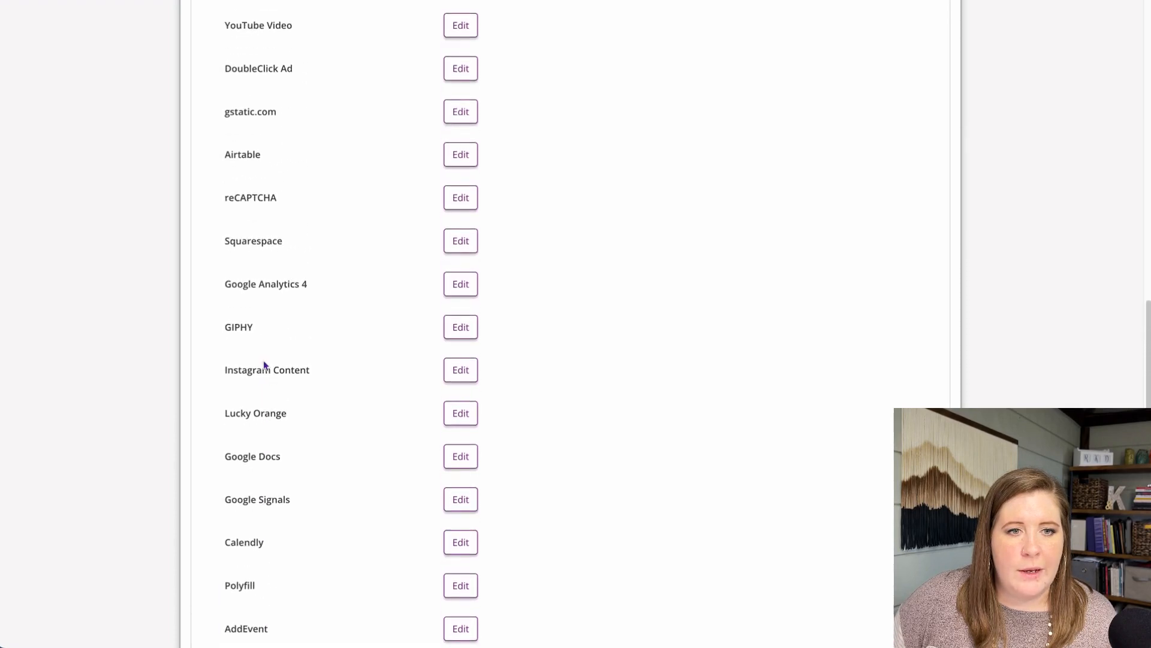
click(471, 259)
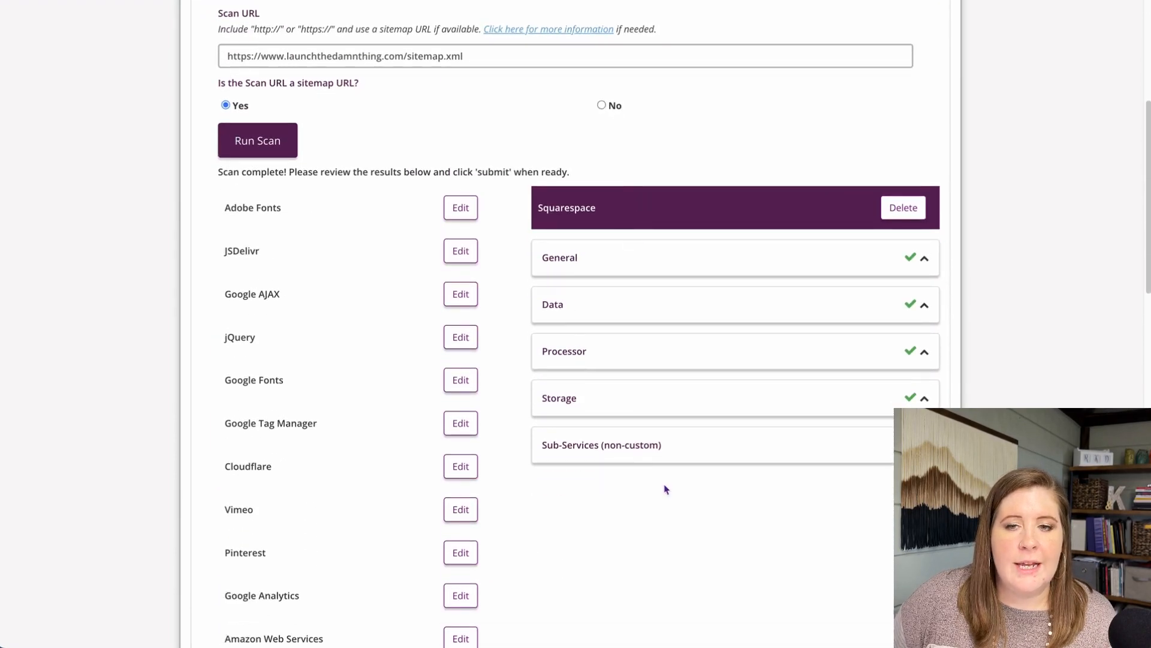
click(658, 266)
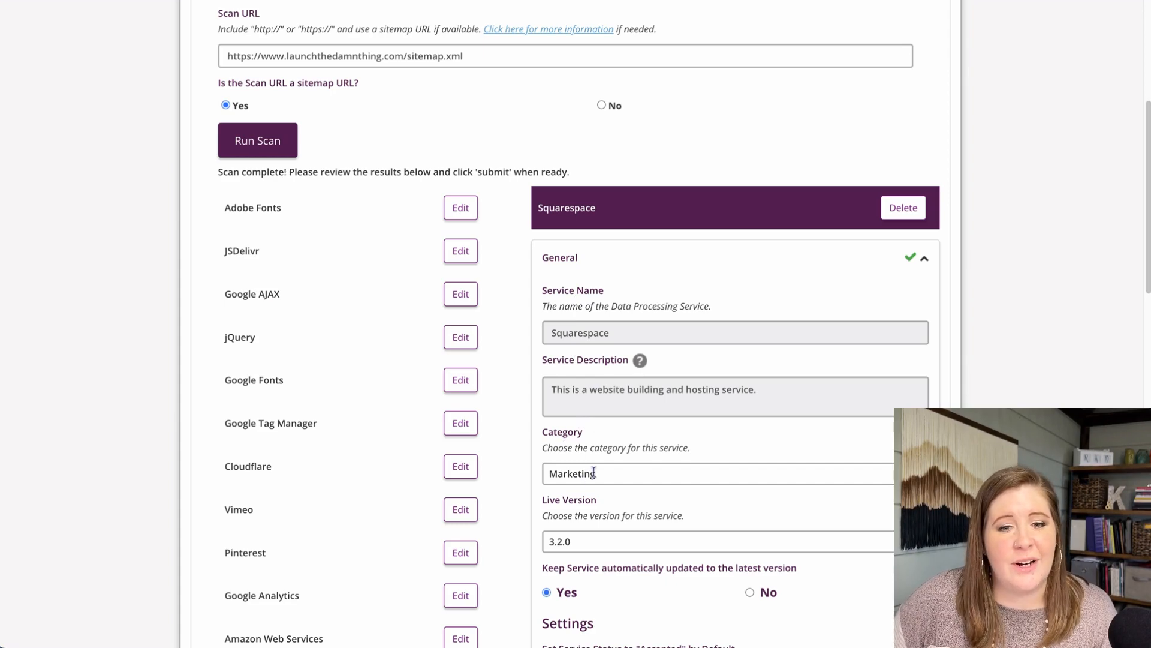
scroll(594, 471, down, 7)
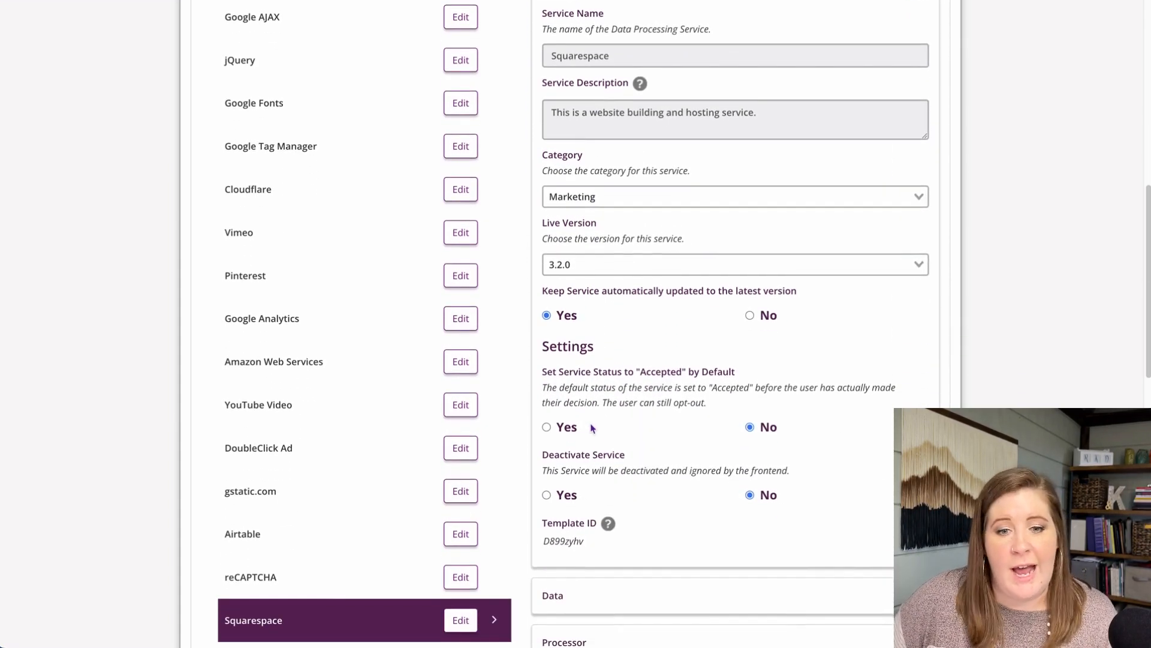
click(593, 423)
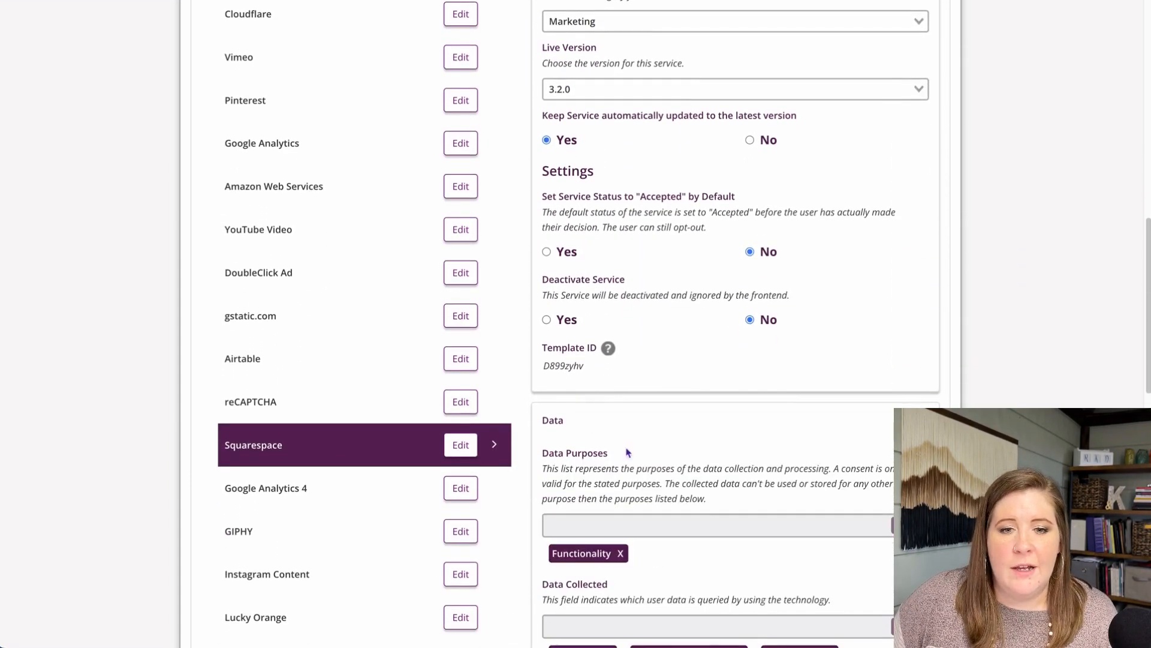
scroll(600, 443, down, 6)
scroll(595, 407, down, 5)
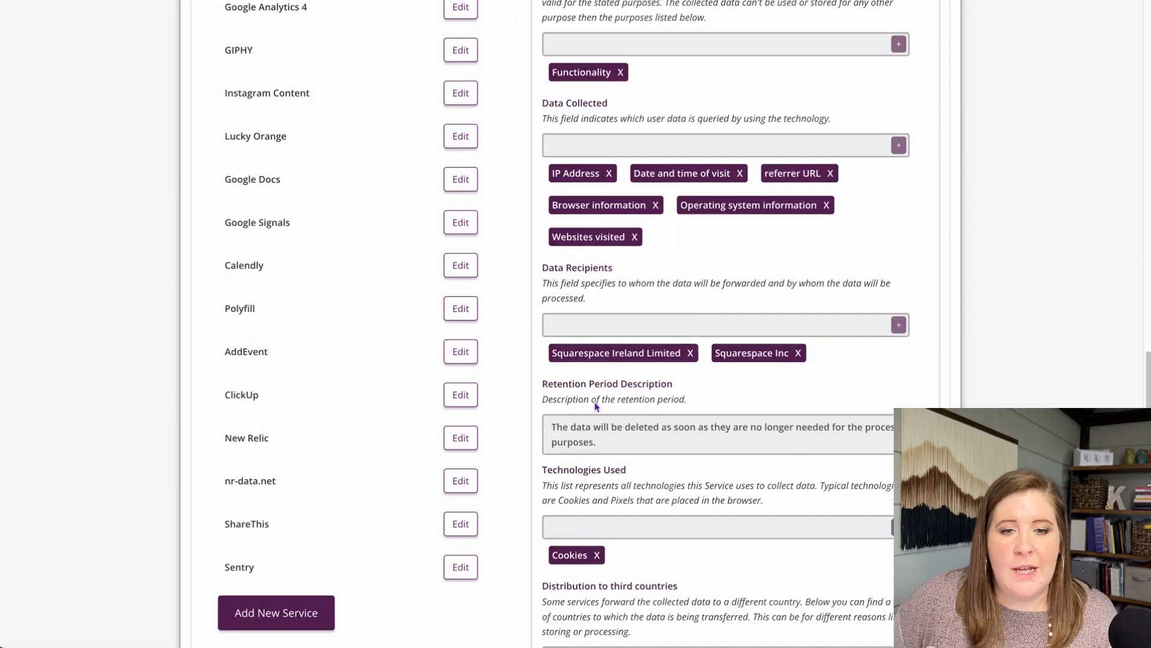
click(599, 488)
scroll(605, 466, down, 8)
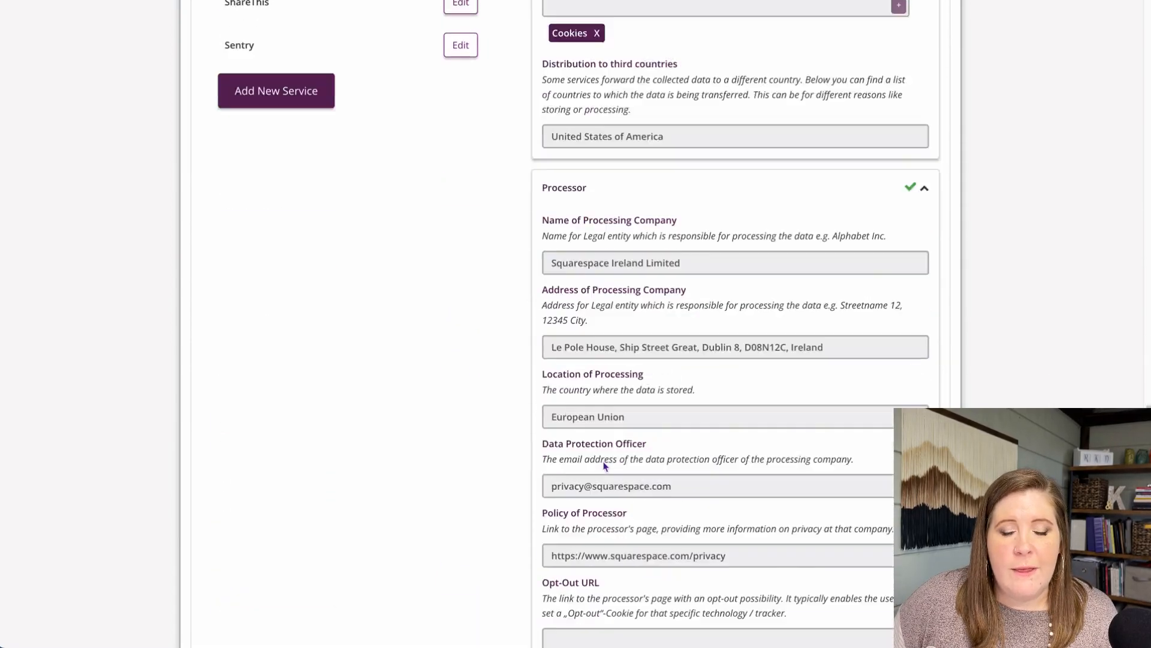
scroll(604, 462, down, 3)
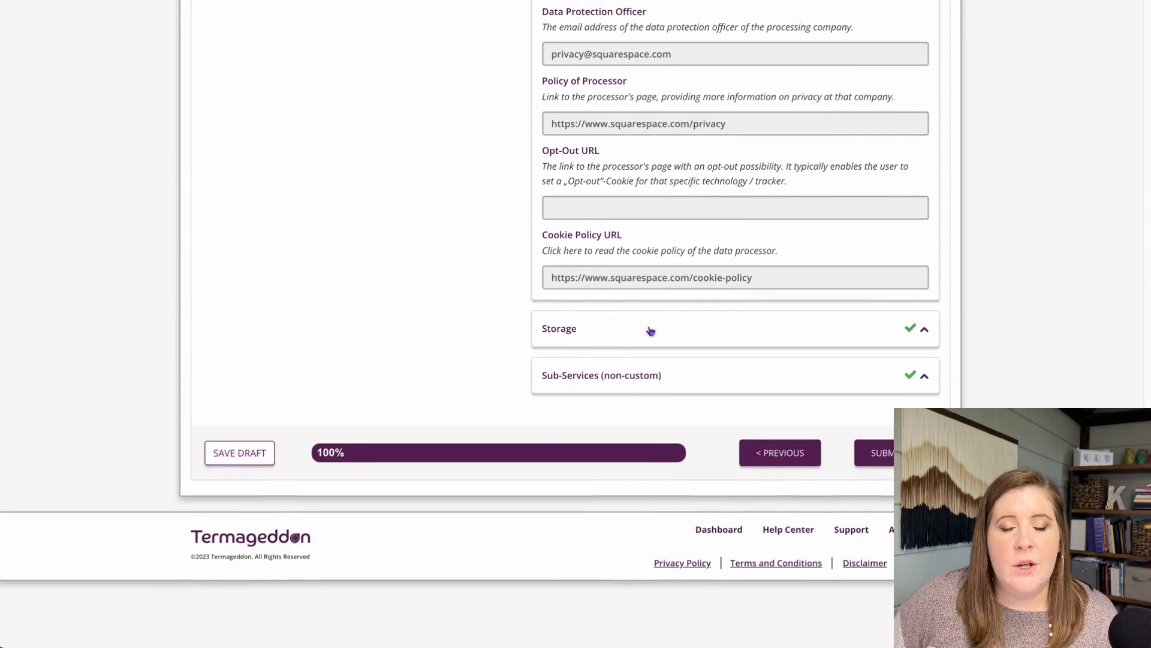
Collapse the Processor, Data and General sections of the Squarespace service
scroll(651, 324, up, 7)
scroll(659, 290, up, 3)
click(681, 419)
scroll(681, 413, up, 6)
scroll(681, 413, up, 5)
click(682, 411)
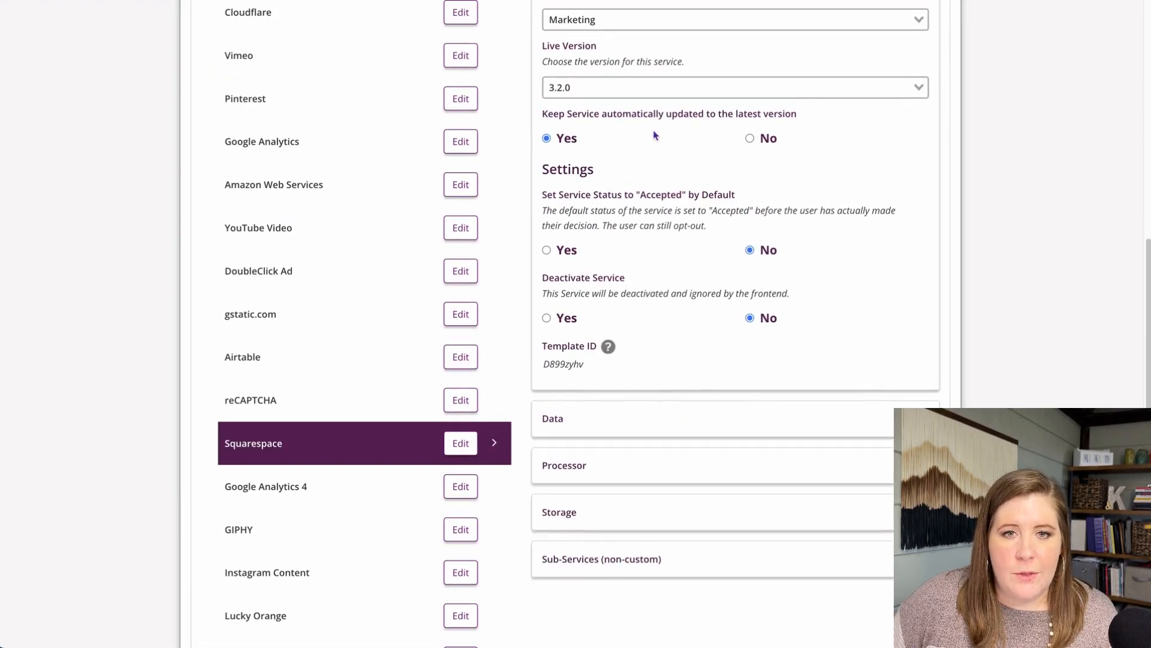
scroll(690, 179, up, 4)
scroll(658, 159, up, 2)
click(658, 173)
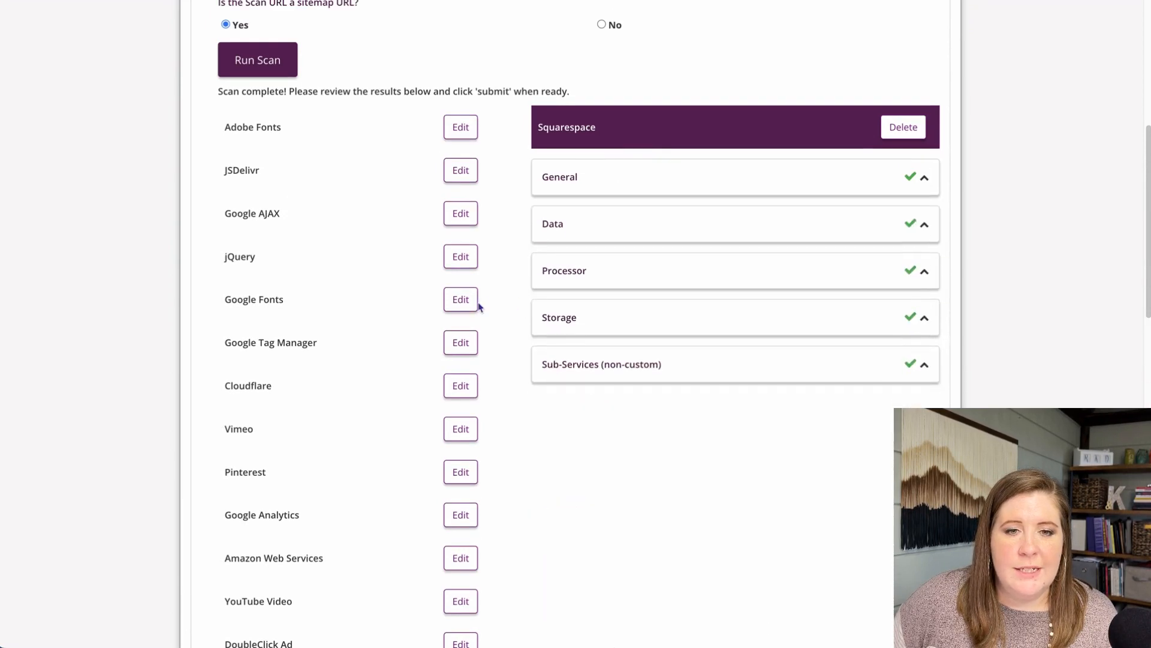
Look over the scanned services, switch to the Squarespace site, and examine the Services list in its Privacy Settings, including the JSDelivr details
scroll(359, 343, down, 2)
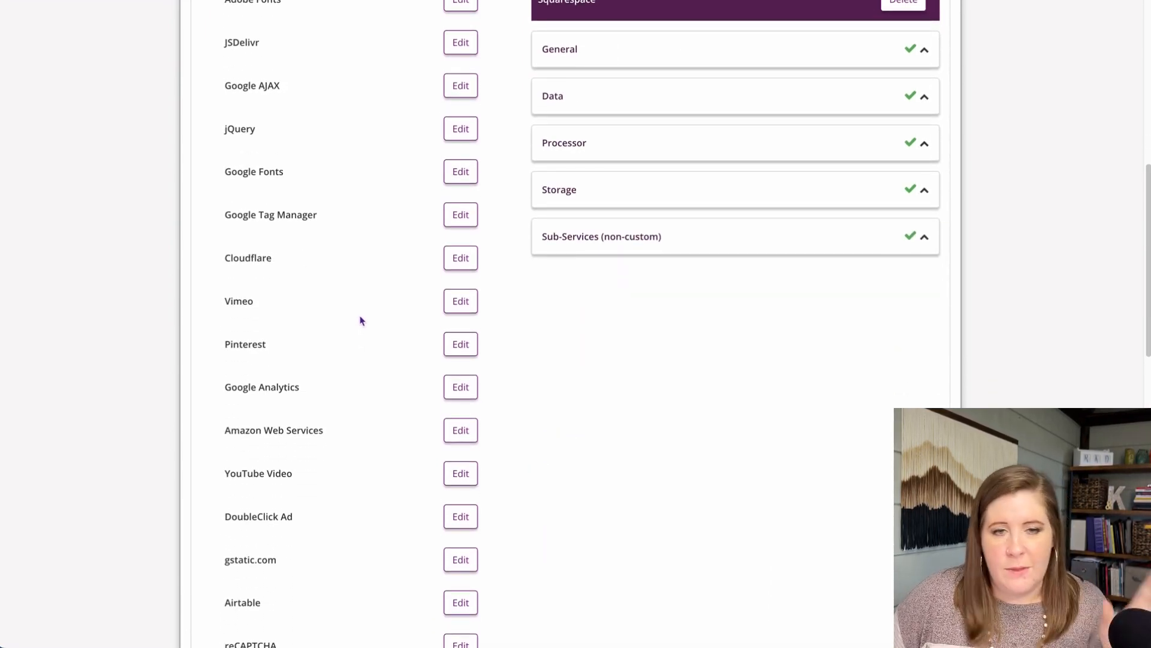
scroll(362, 344, down, 6)
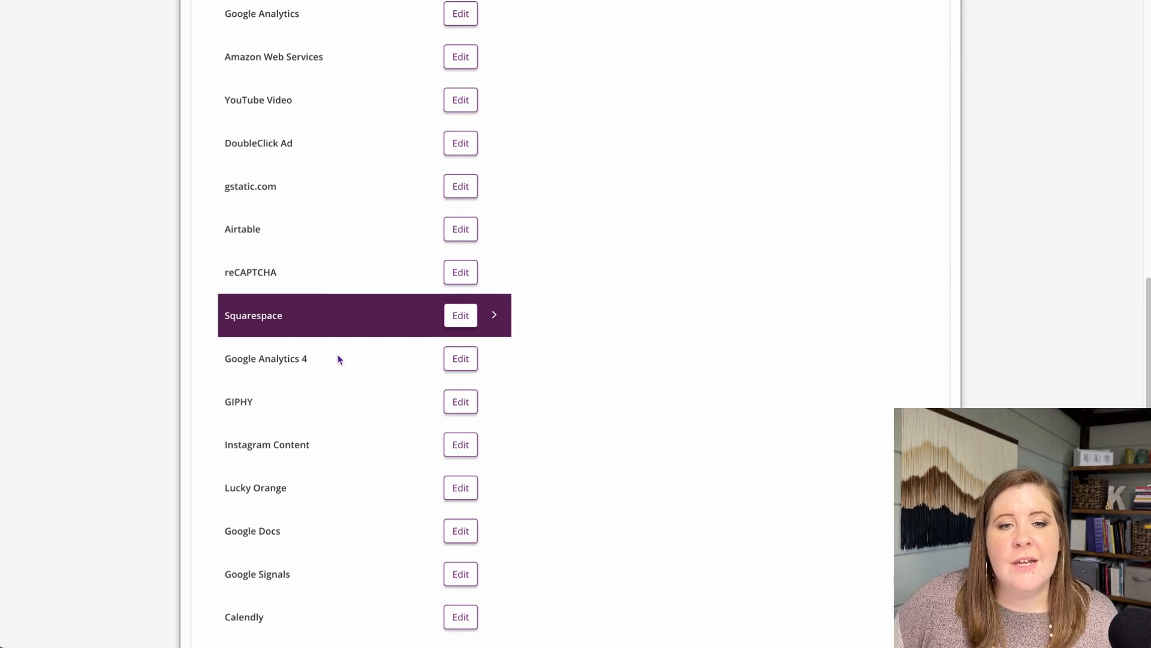
scroll(549, 294, up, 8)
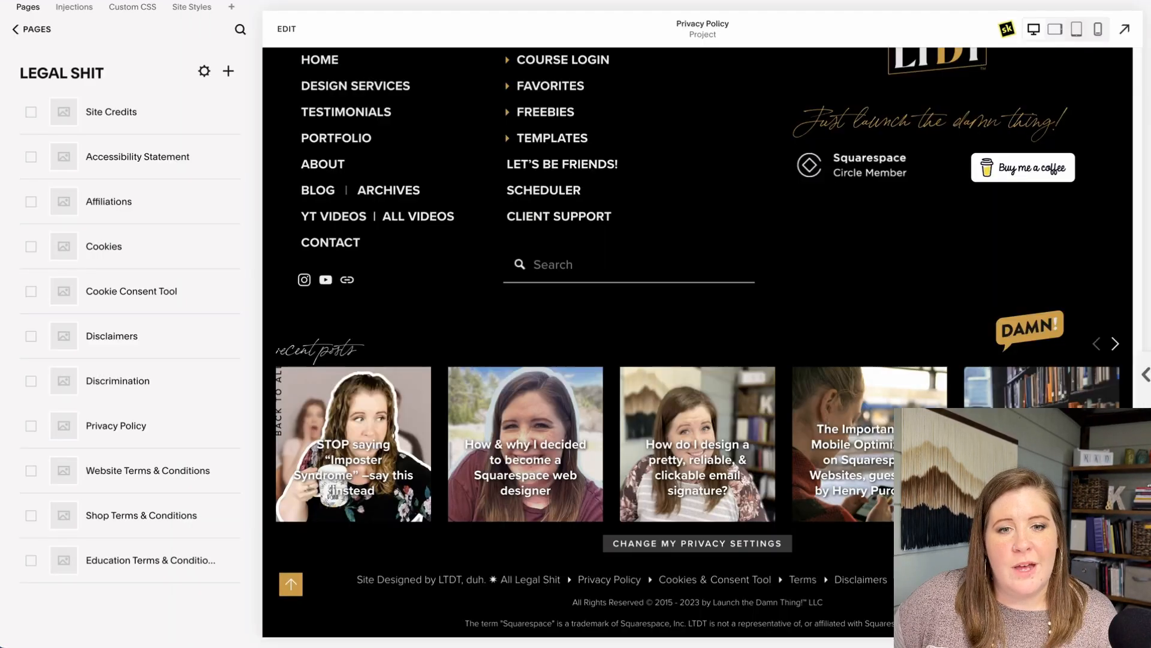
click(698, 542)
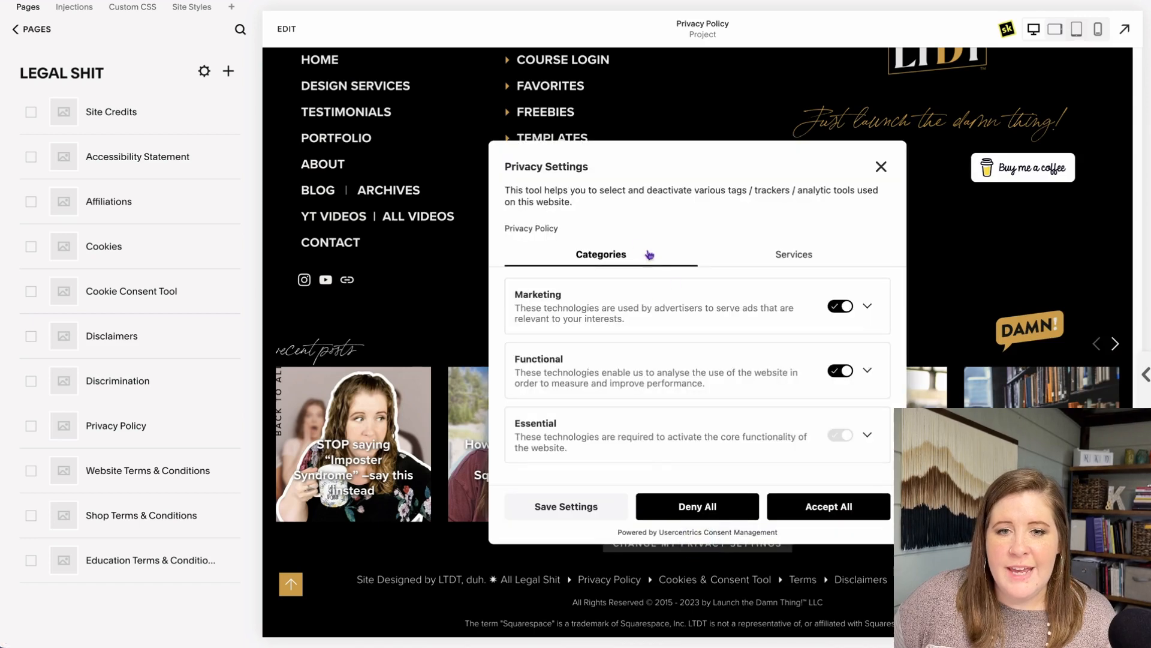
click(781, 260)
click(862, 335)
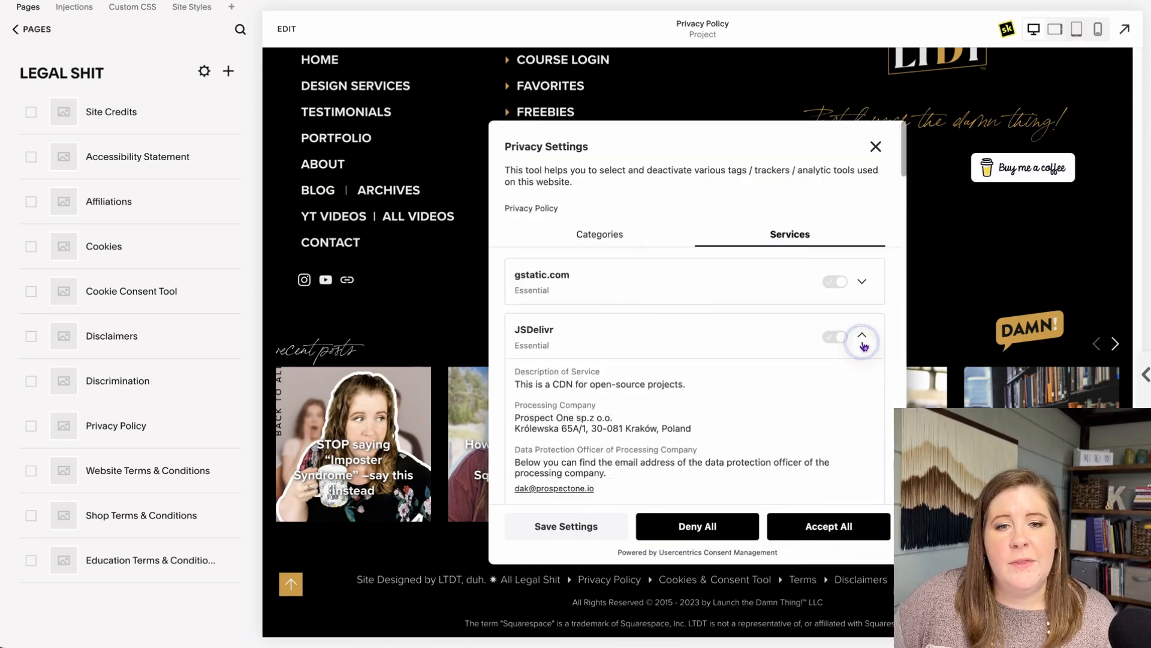
scroll(577, 268, down, 3)
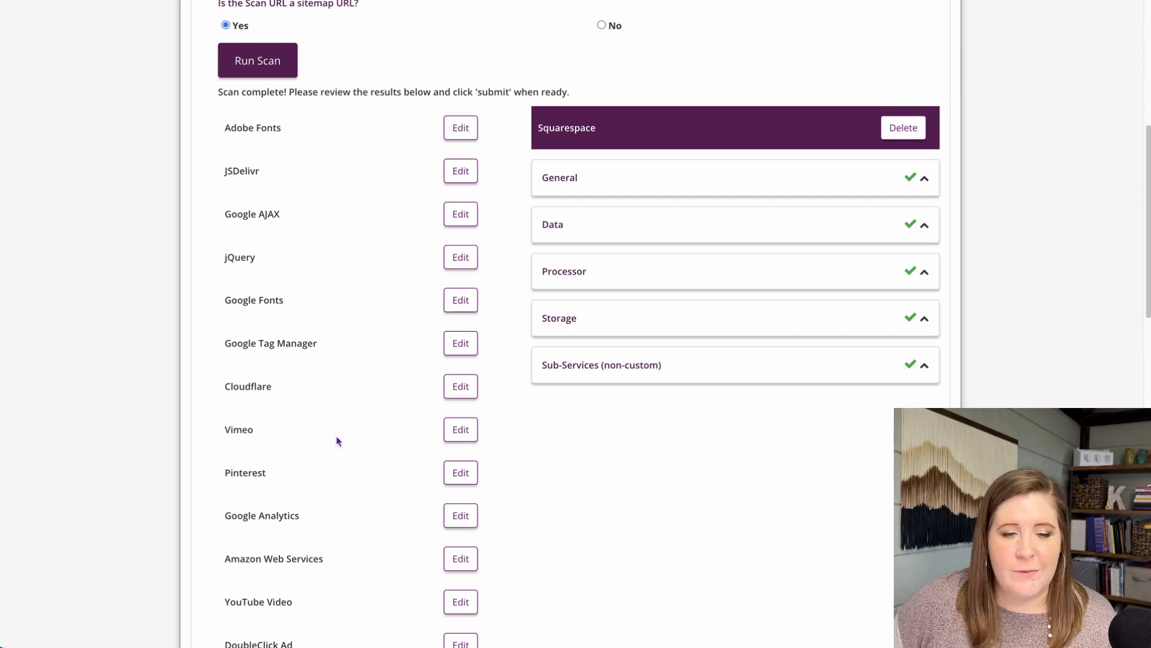
Switch to Termageddon, submit the Cookie Policy questionnaire, and show the advanced options for the Cookie Policy embed code
scroll(337, 442, down, 10)
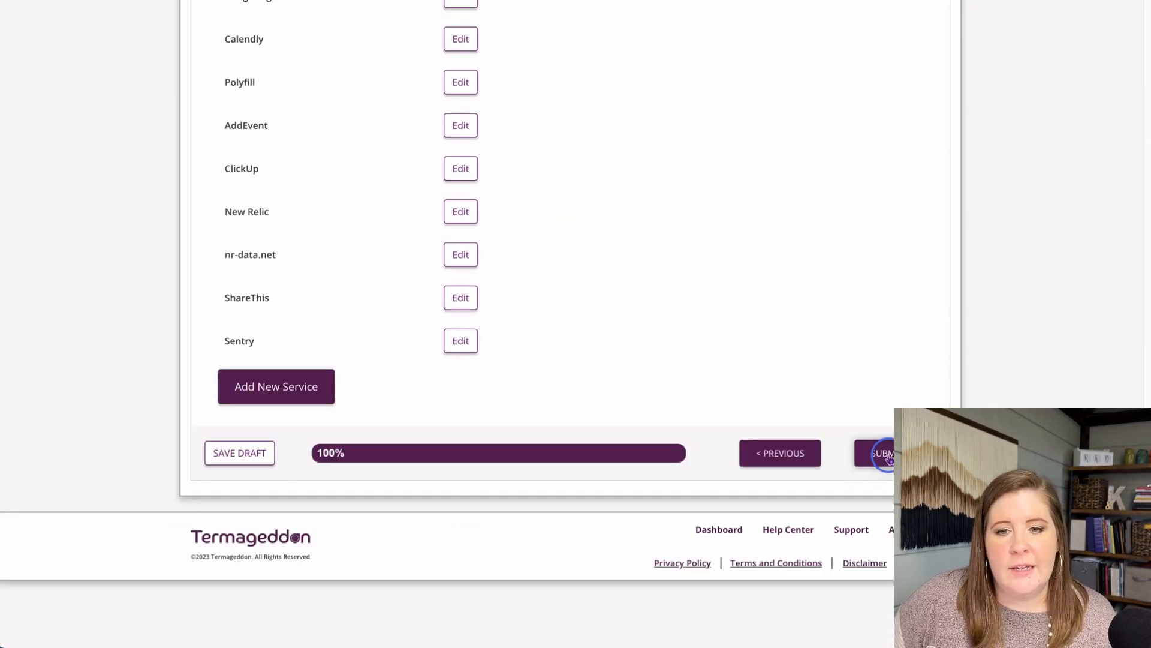
click(886, 453)
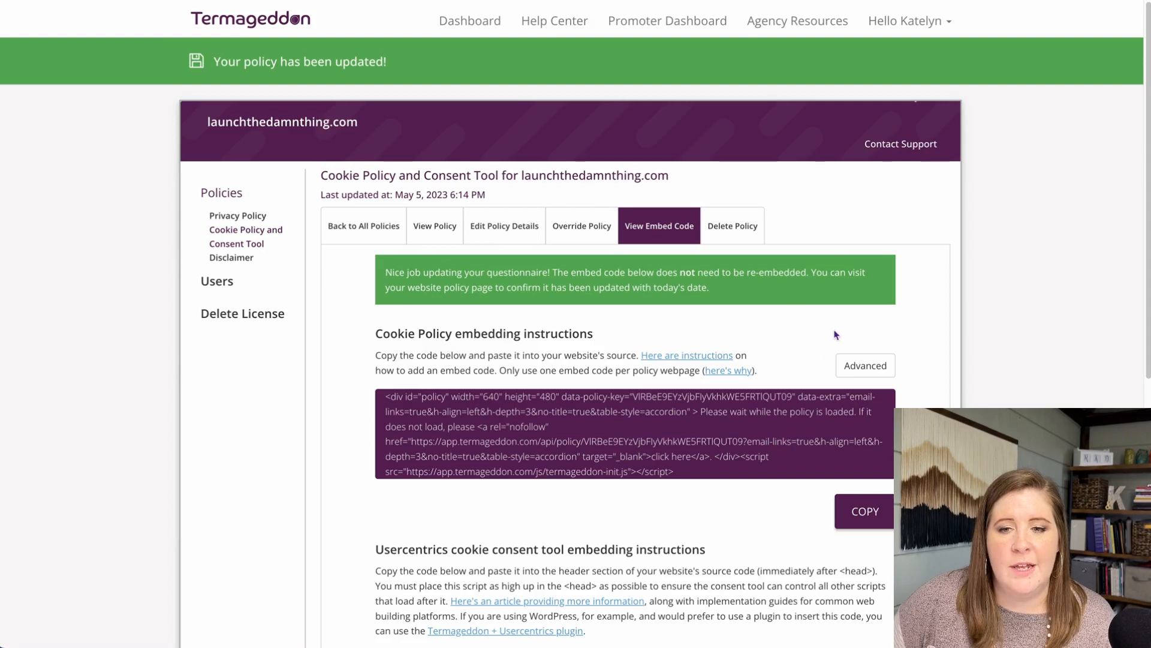
click(859, 370)
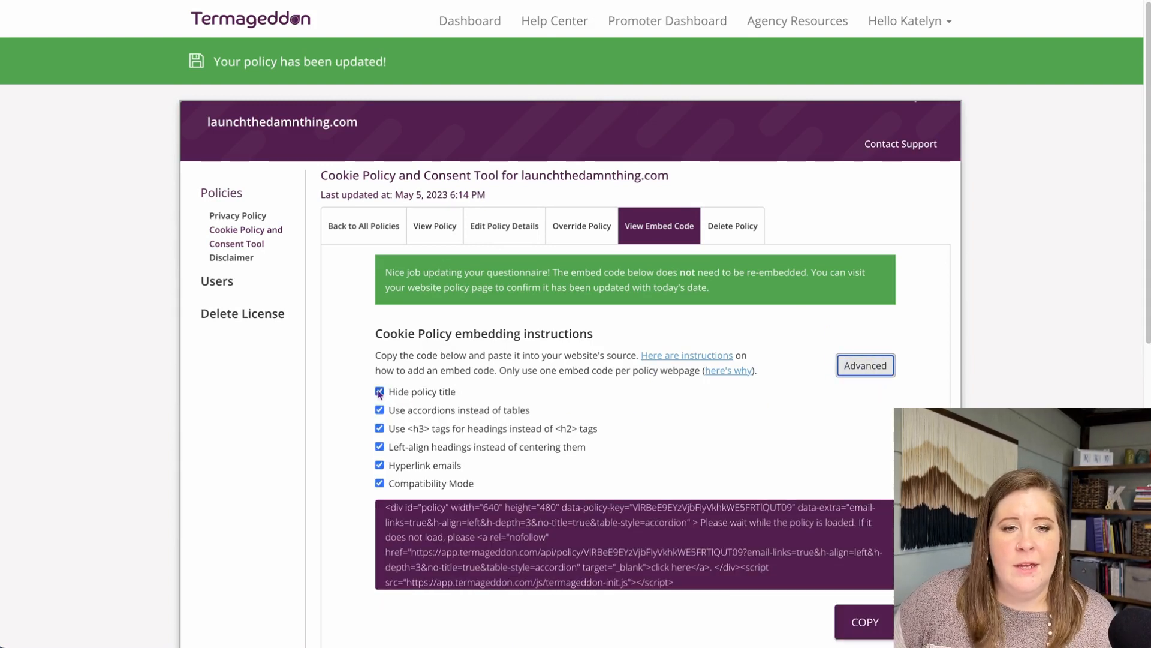
drag(412, 522, 535, 566)
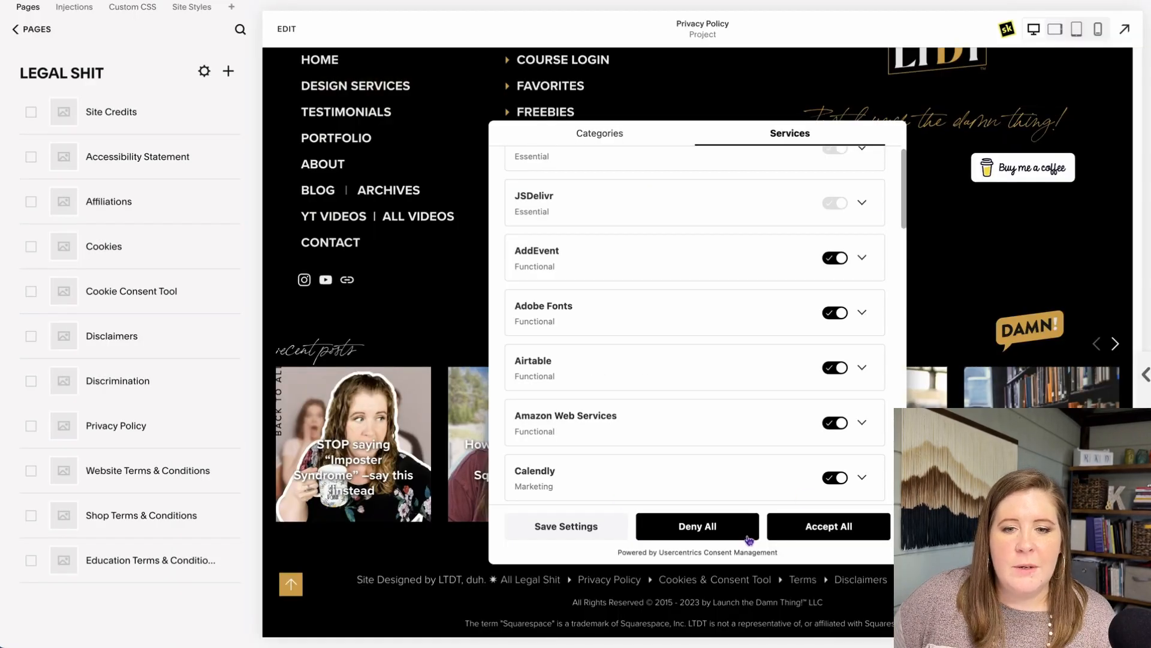
Switch to the Squarespace site, accept all services in the Privacy Settings, and open the Cookie Consent Tool page for editing
click(813, 534)
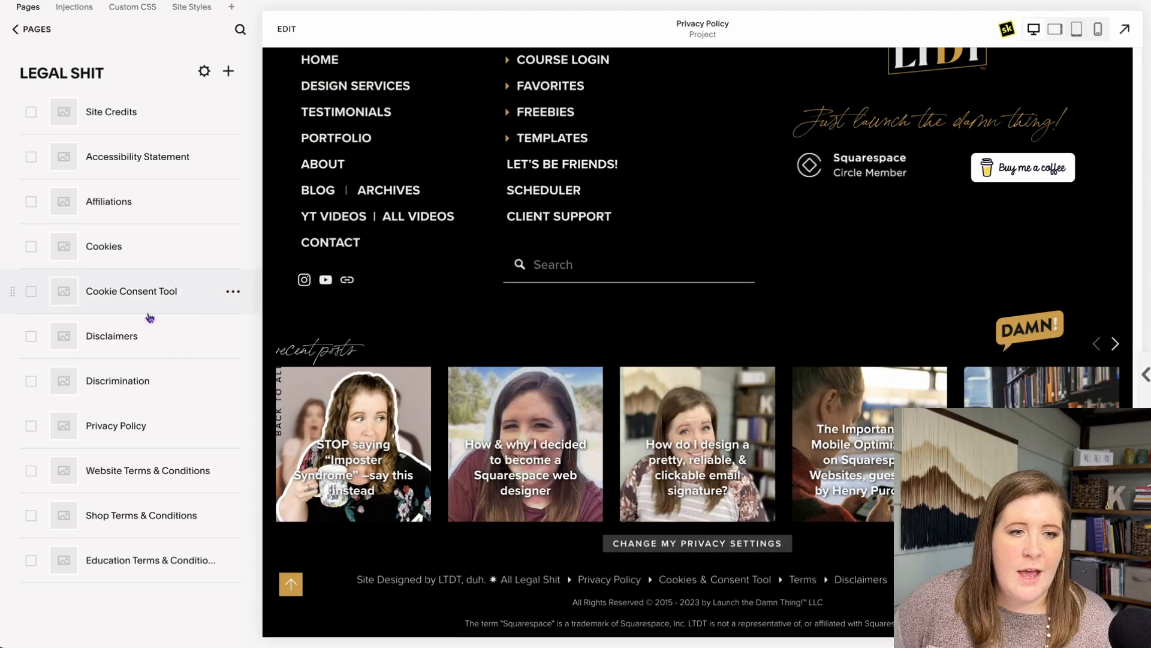
click(157, 292)
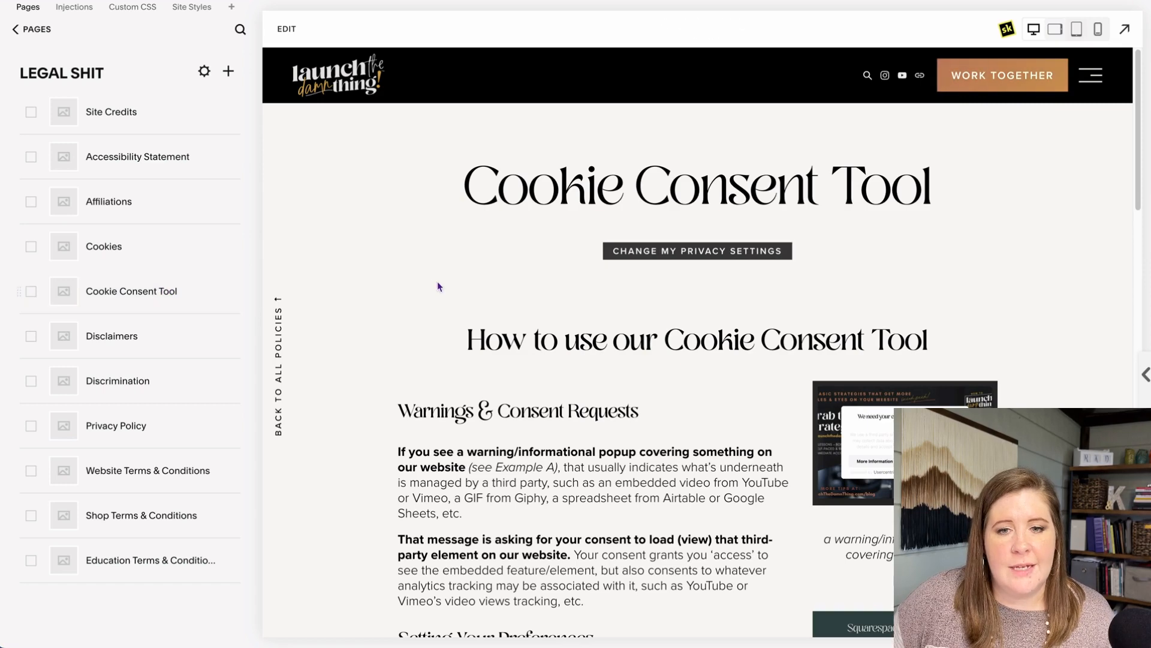
scroll(387, 326, down, 1)
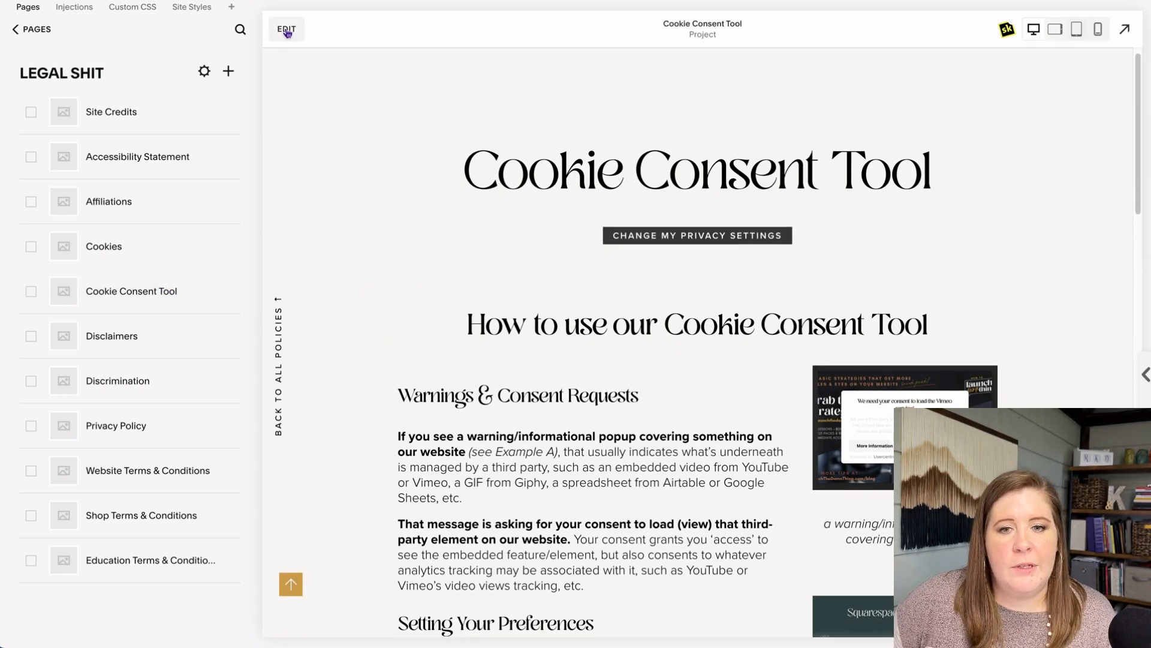
mouse_move(354, 196)
scroll(355, 198, down, 2)
click(286, 29)
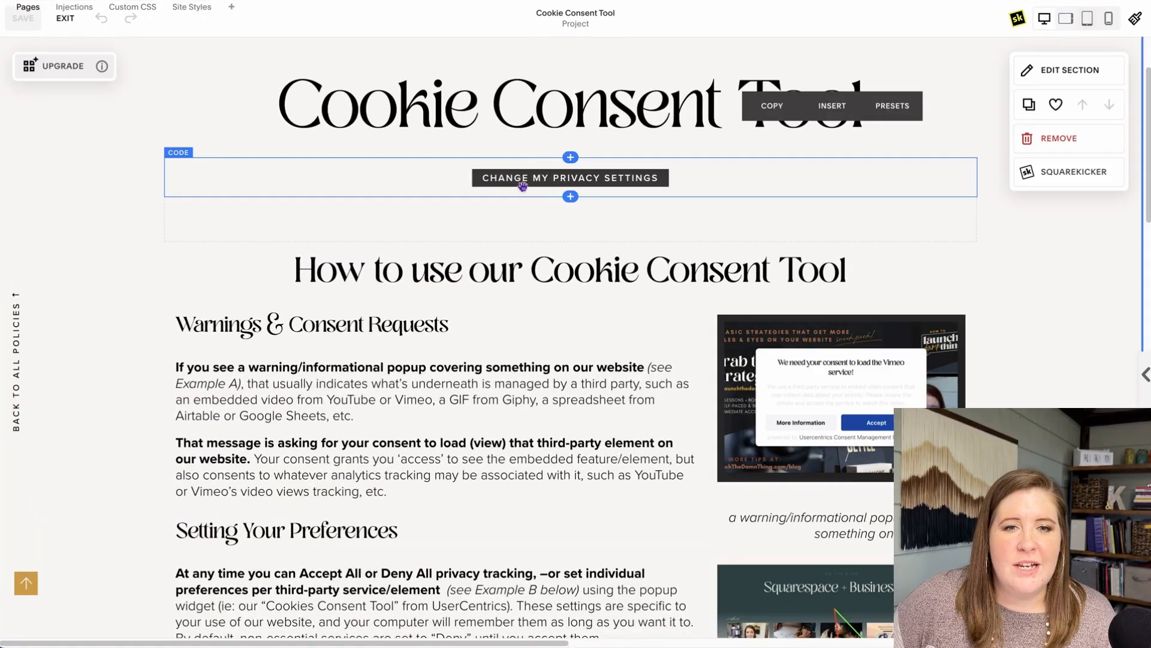
Inspect the HTML code block behind the Change My Privacy Settings button on the Cookie Consent Tool page and close it without changes
click(460, 189)
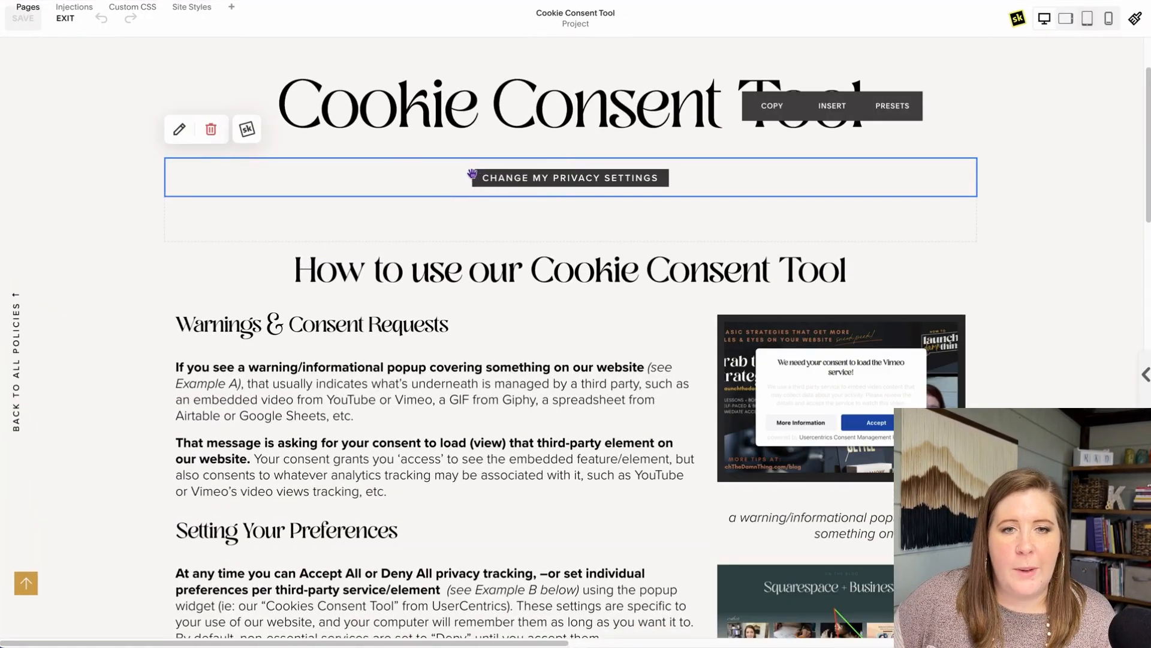
click(178, 129)
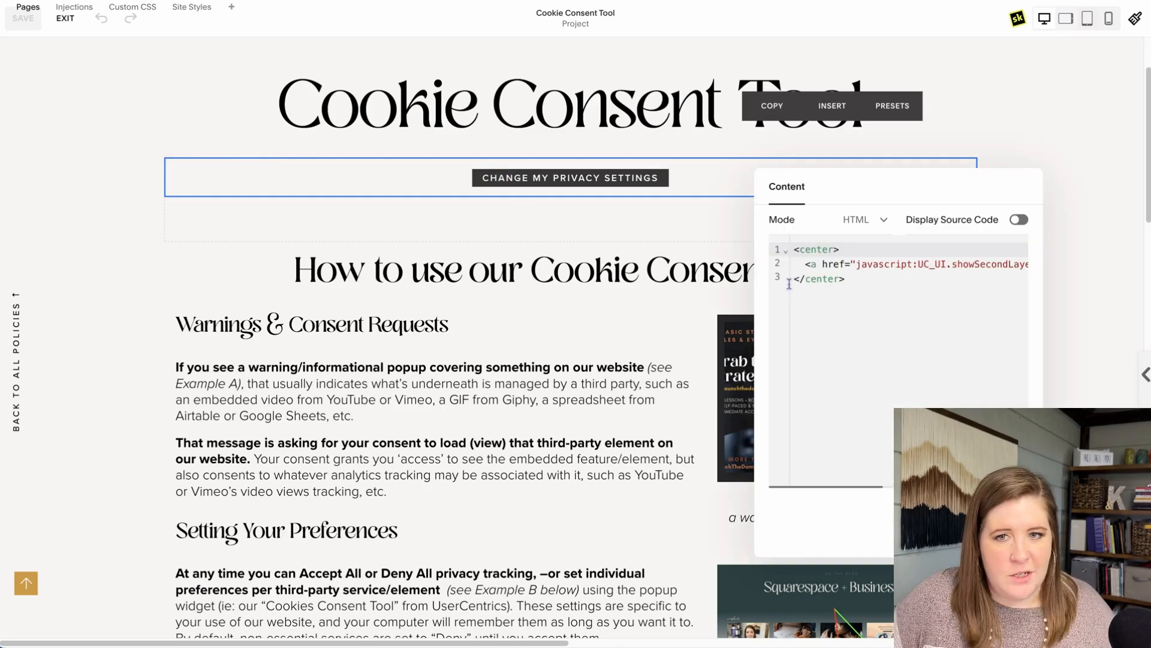
scroll(855, 272, right, 5)
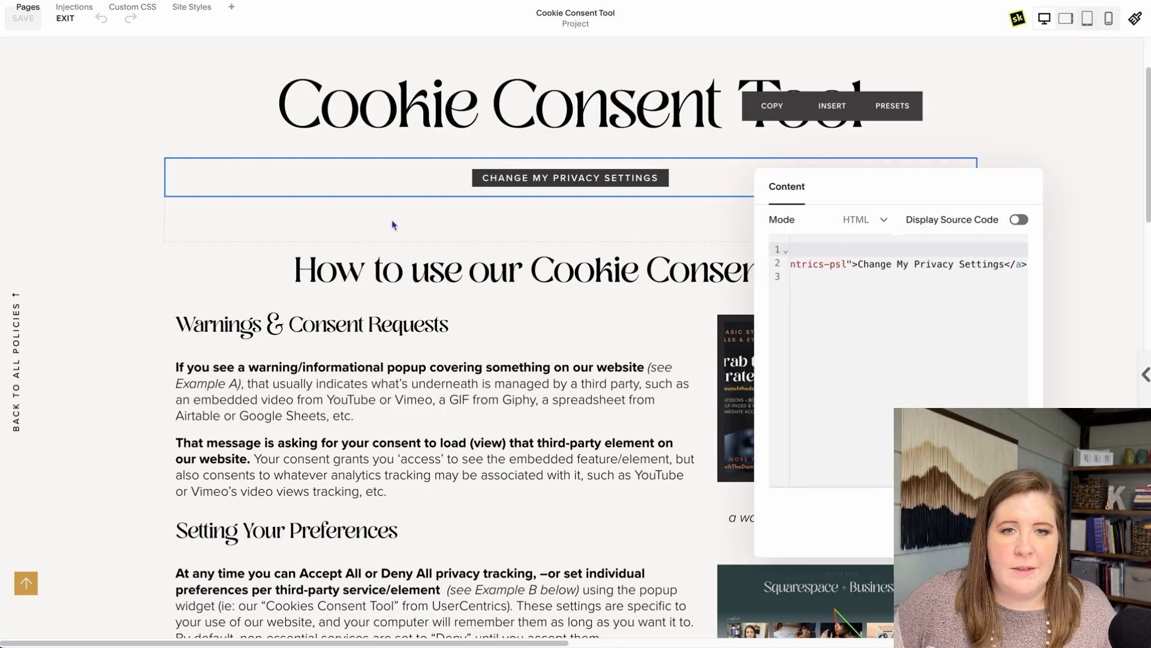
click(127, 213)
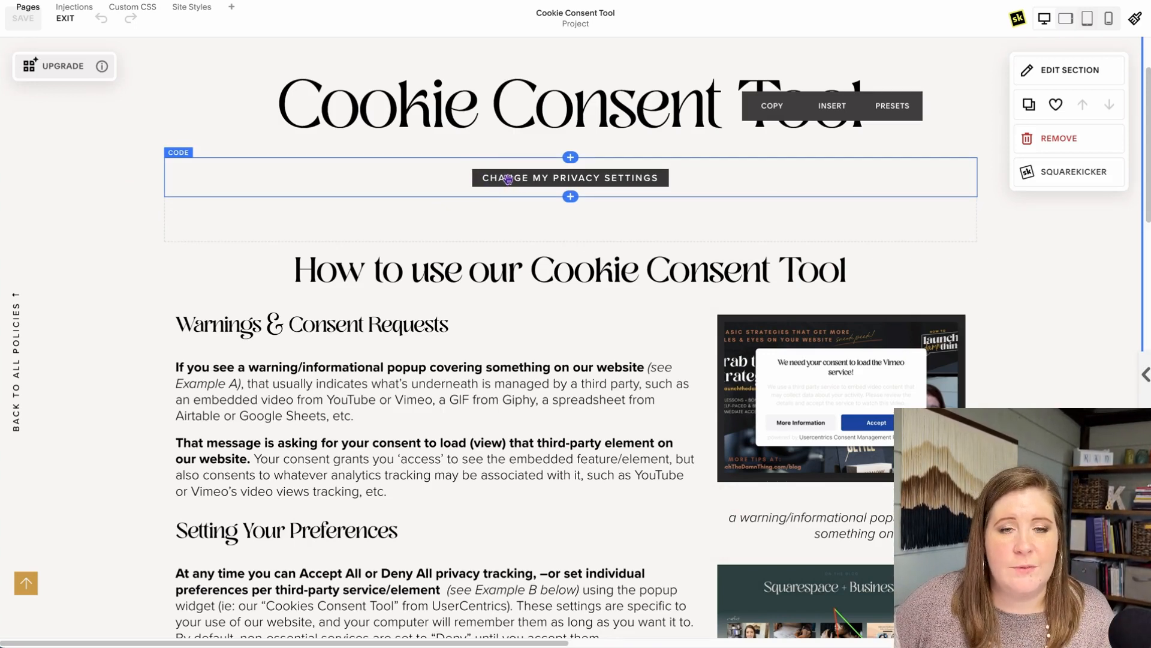
click(462, 270)
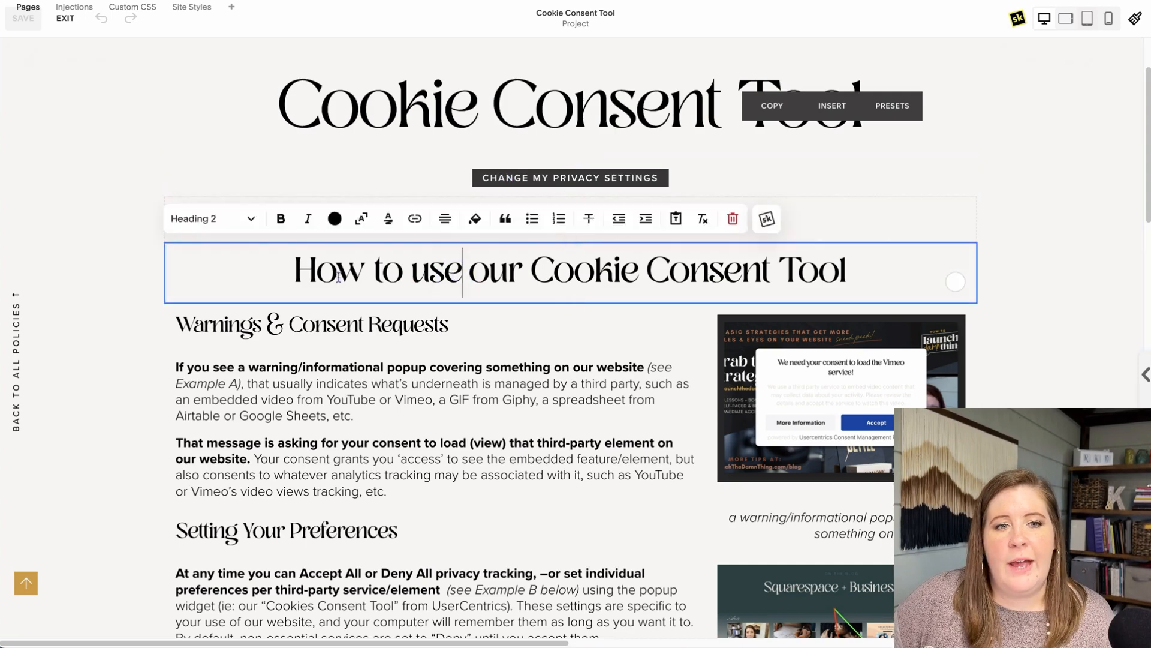
scroll(541, 382, down, 2)
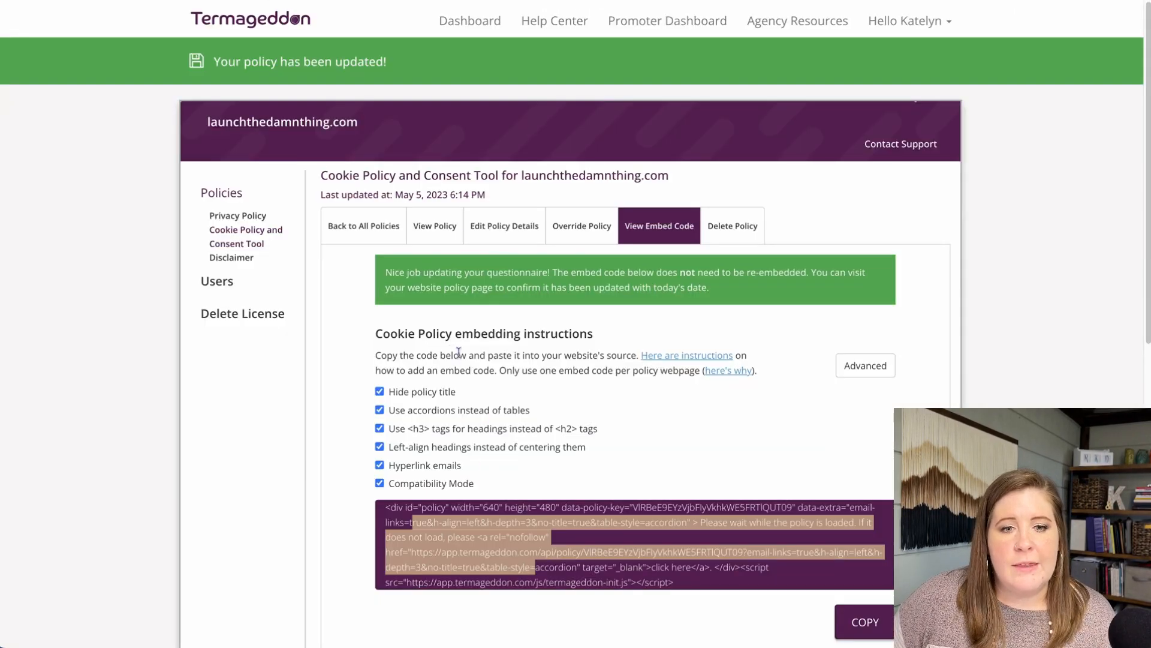
Switch to Termageddon and hide the advanced options for the Cookie Policy embed code
click(434, 354)
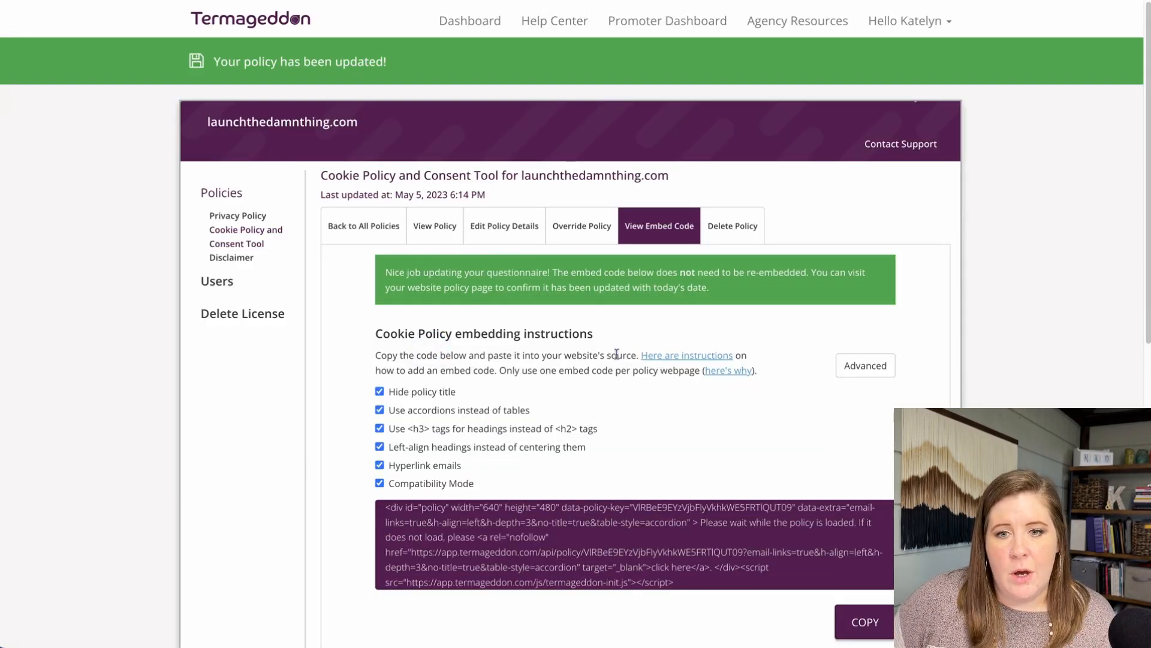
click(878, 368)
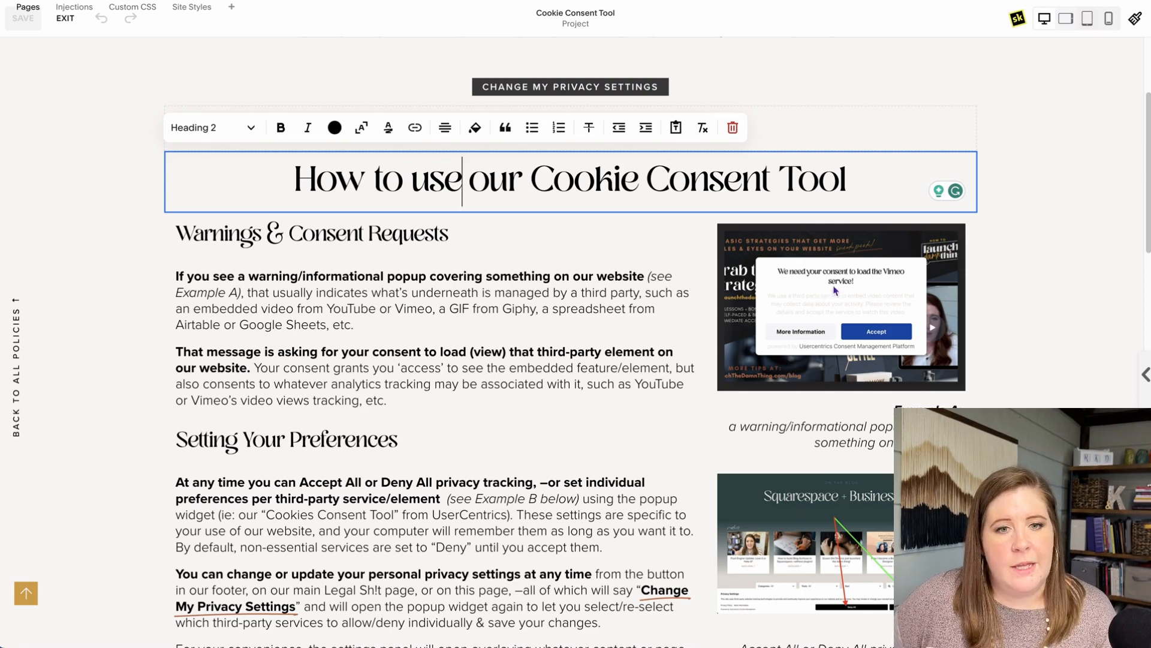
Switch to the Squarespace site, read through the Cookie Consent Tool page's instructions on consent requests and setting preferences, and exit editing
drag(280, 293, 415, 400)
click(423, 351)
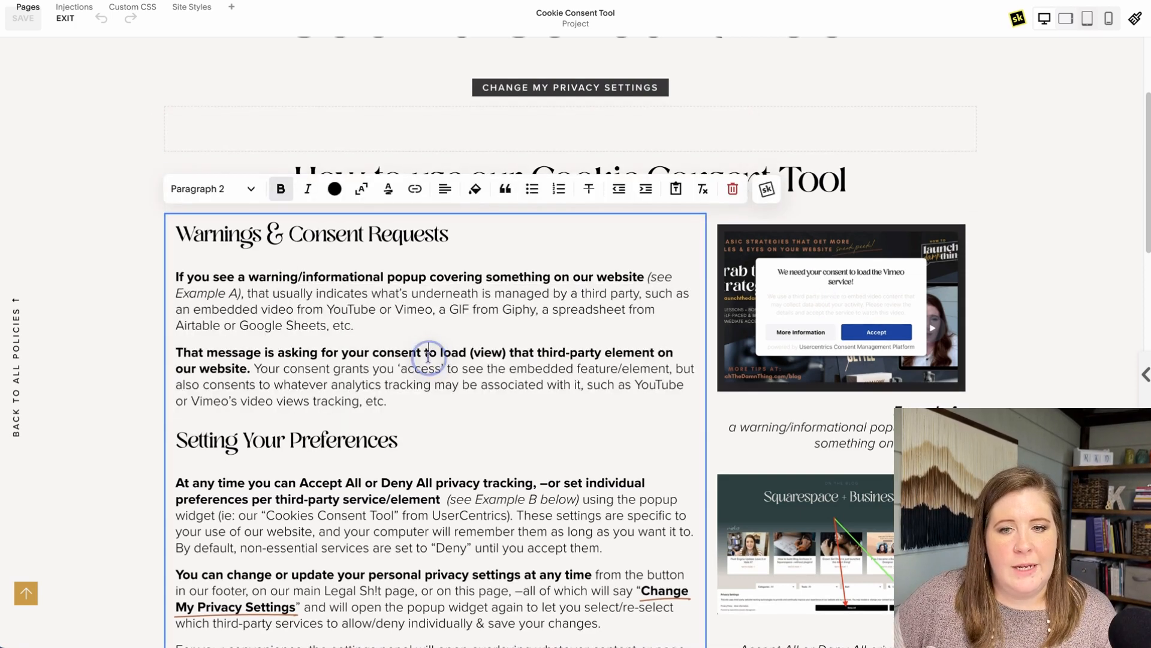
scroll(833, 392, down, 2)
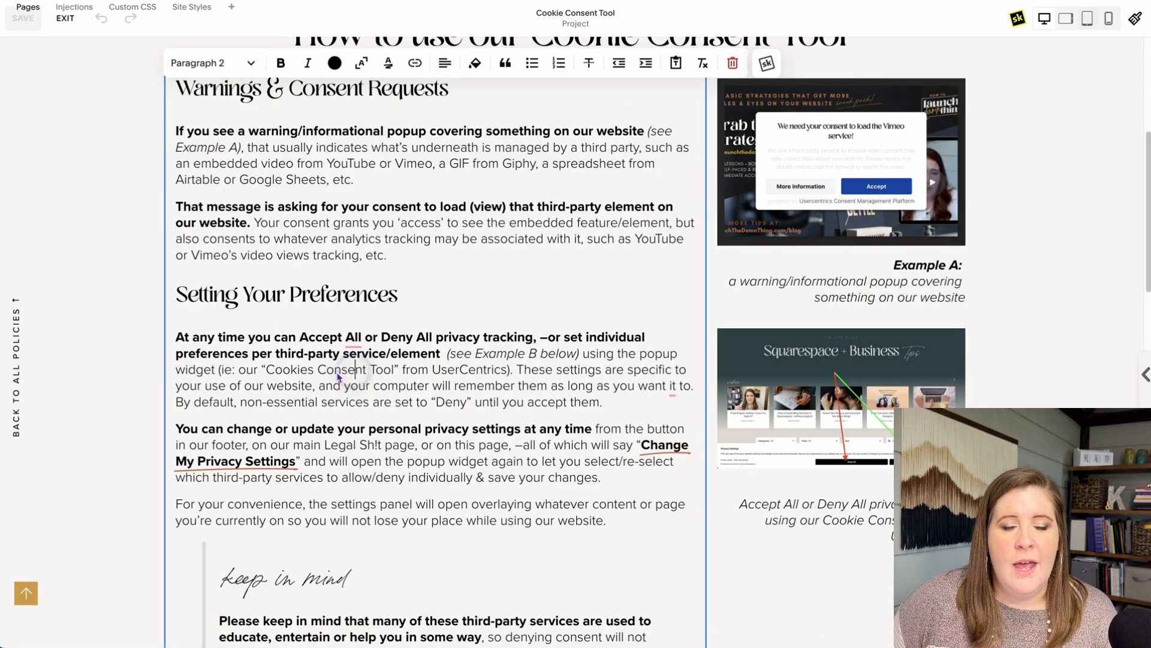
drag(226, 295, 426, 466)
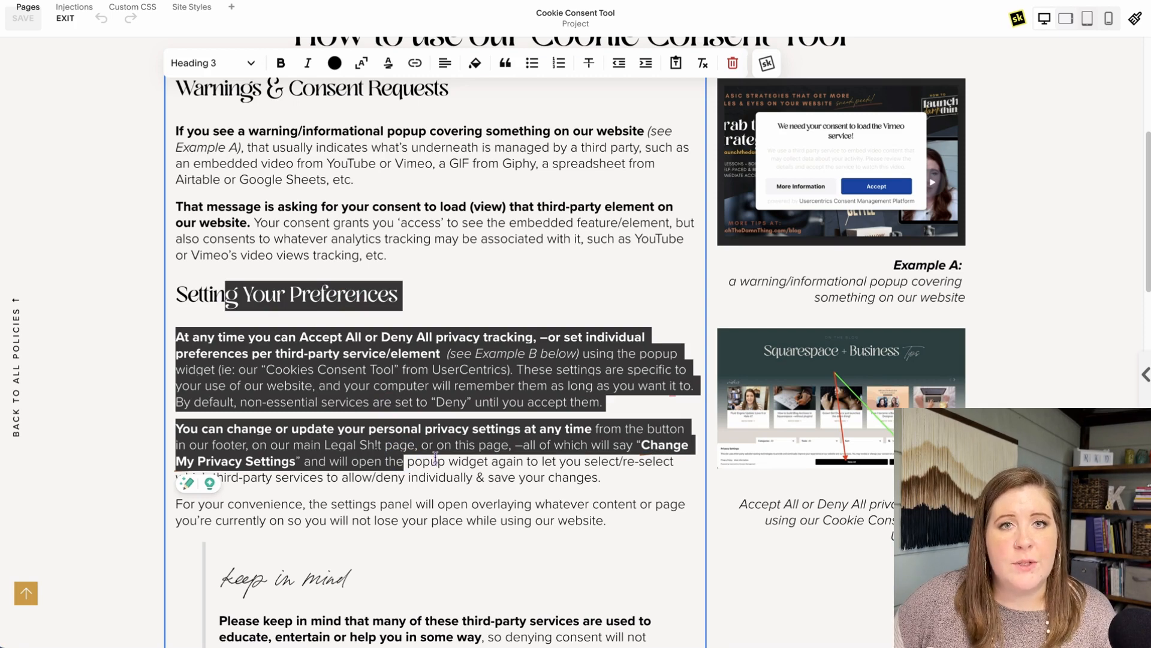
scroll(488, 411, down, 4)
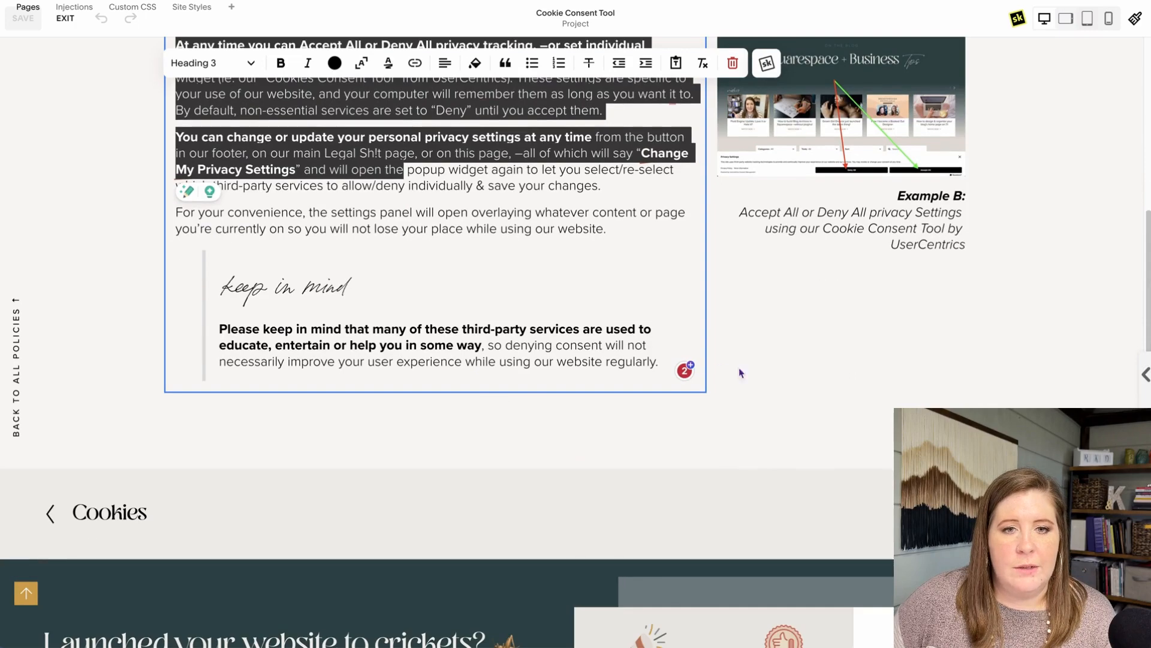
click(767, 373)
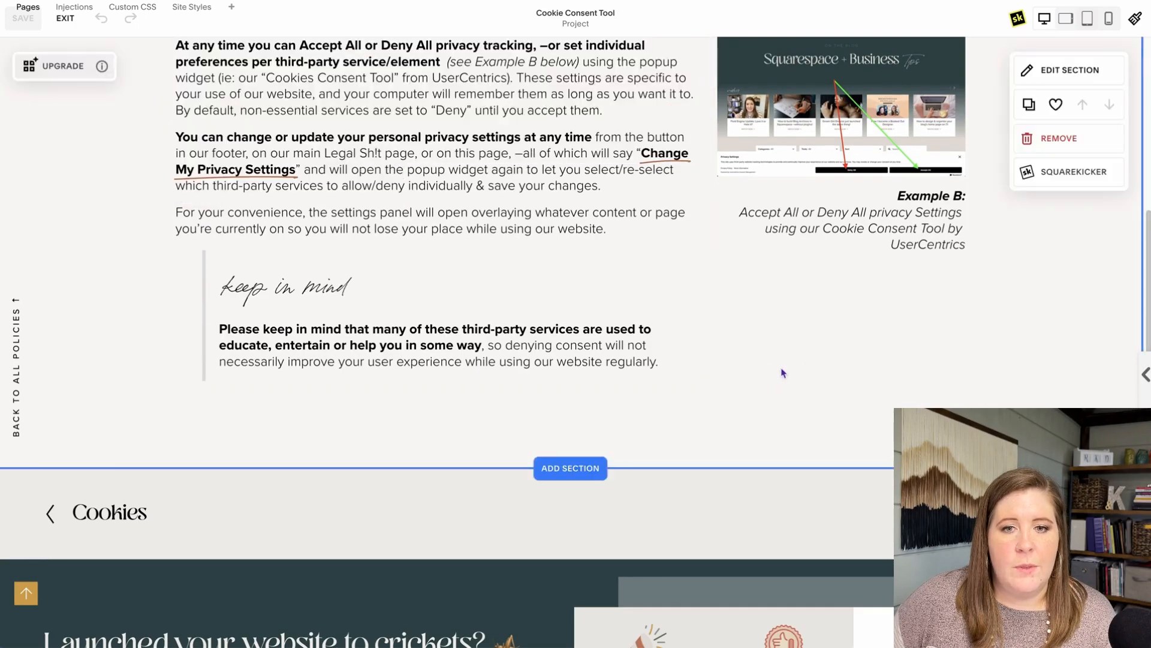
scroll(753, 360, up, 10)
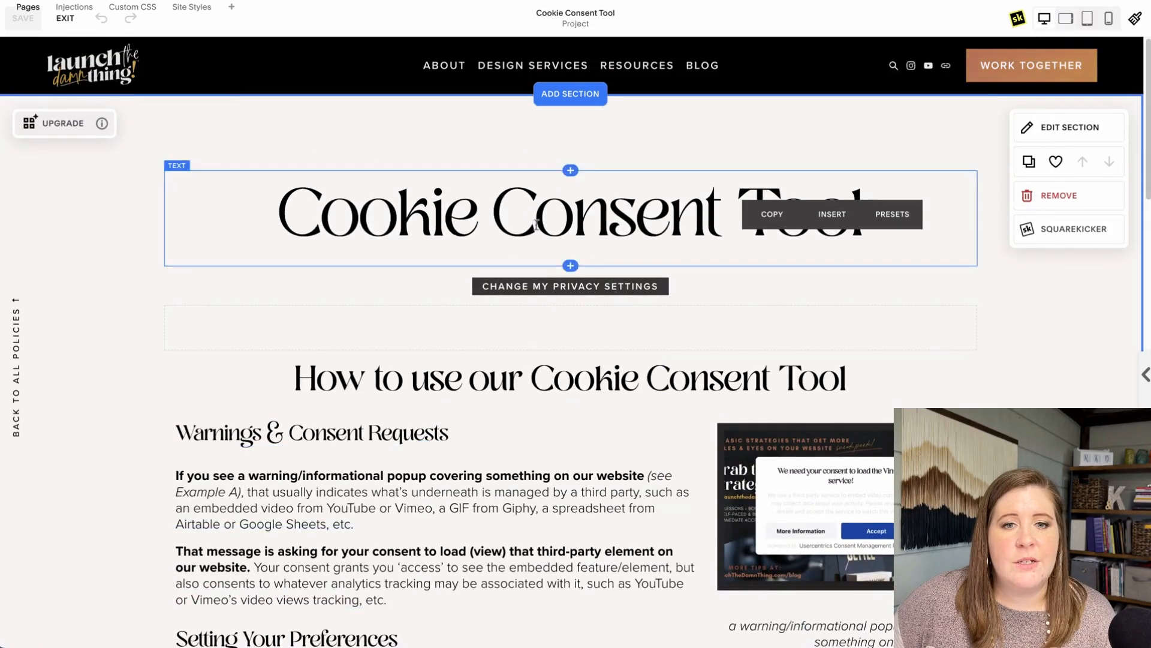
click(533, 225)
click(65, 18)
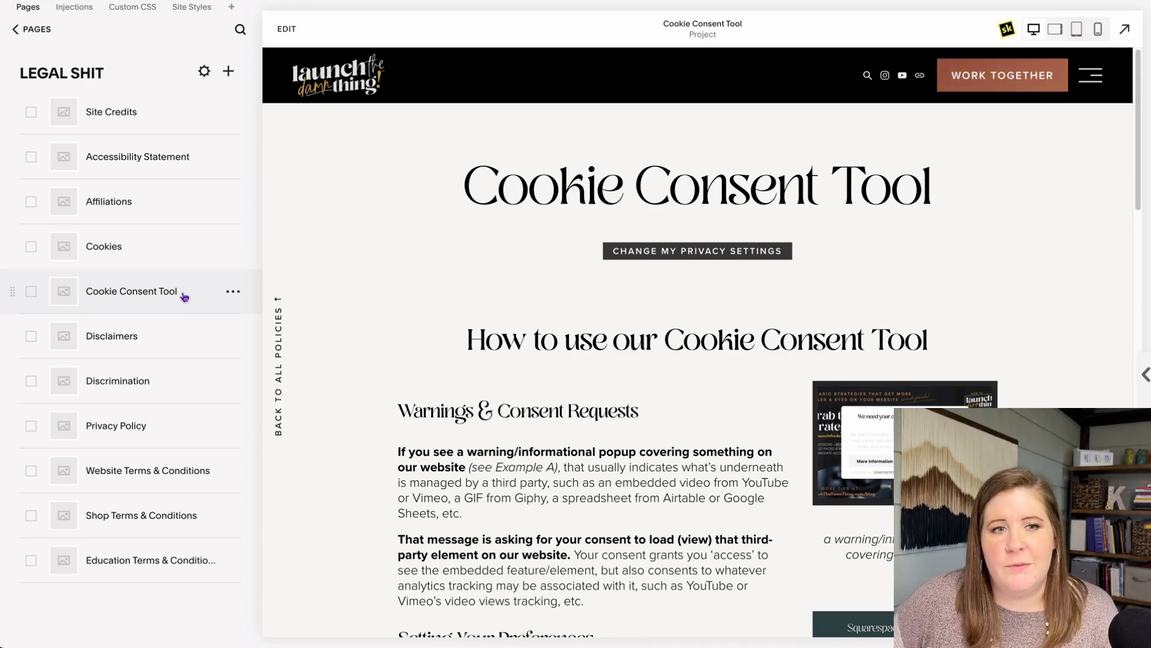
Open the Cookies page in the site preview, switch to Termageddon, and highlight part of the Cookie Policy embed code
click(151, 252)
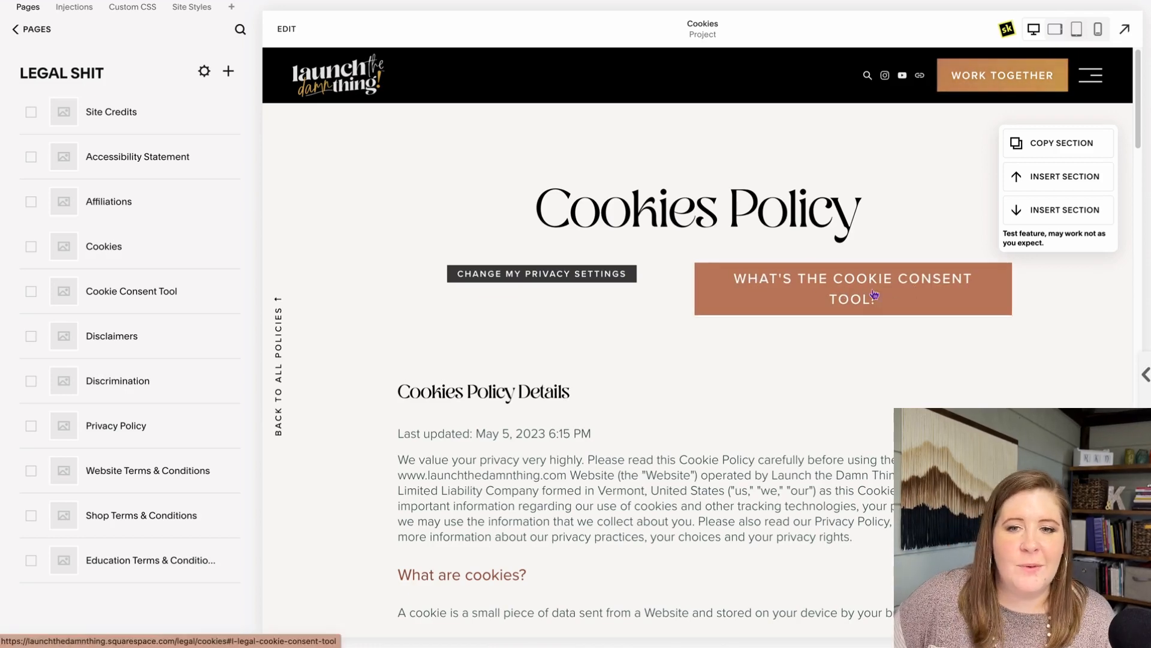
click(150, 294)
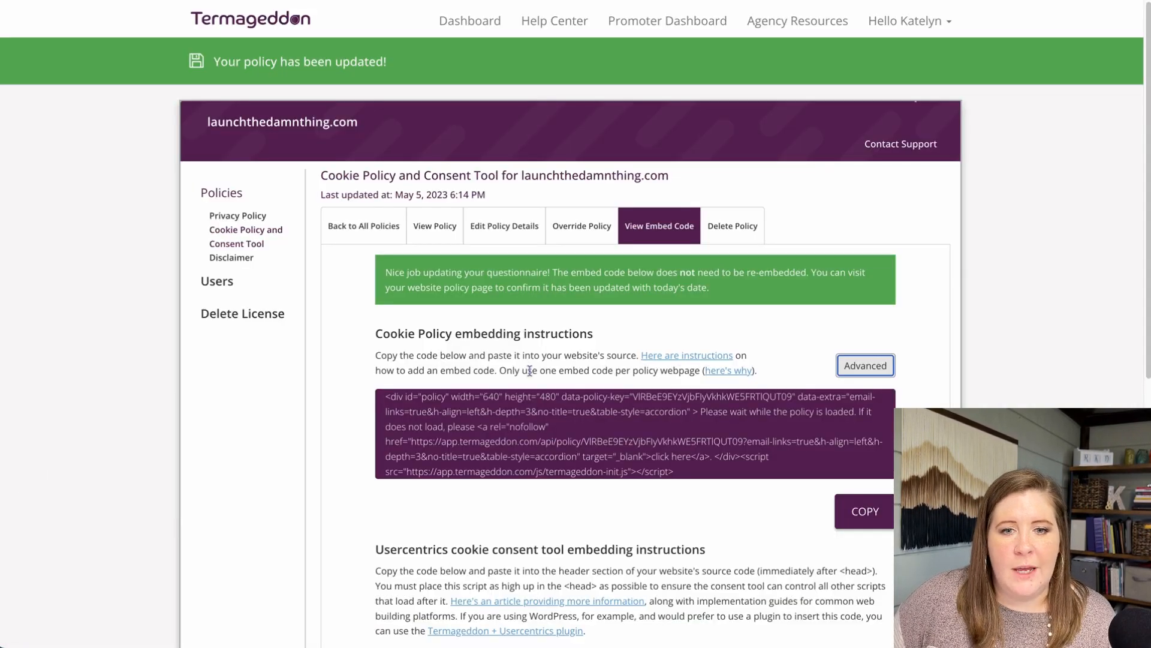
drag(475, 412, 580, 456)
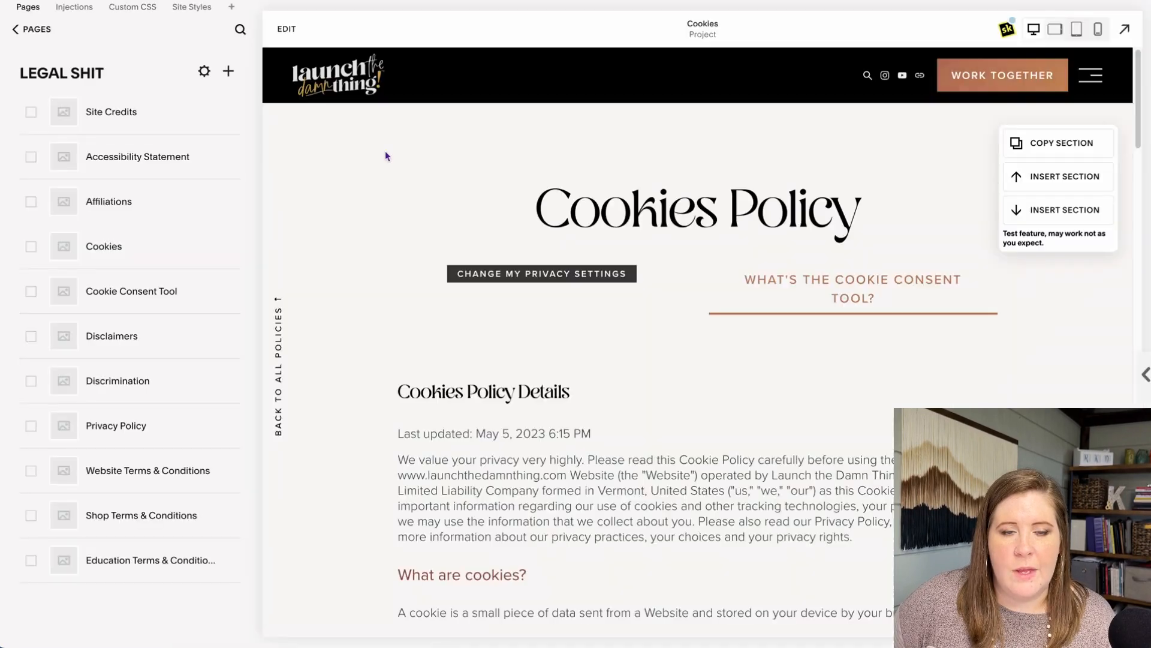
Switch to the Squarespace site, open the Cookies page for editing, examine its consent tool button and embedded policy code block, and exit without changes
click(287, 30)
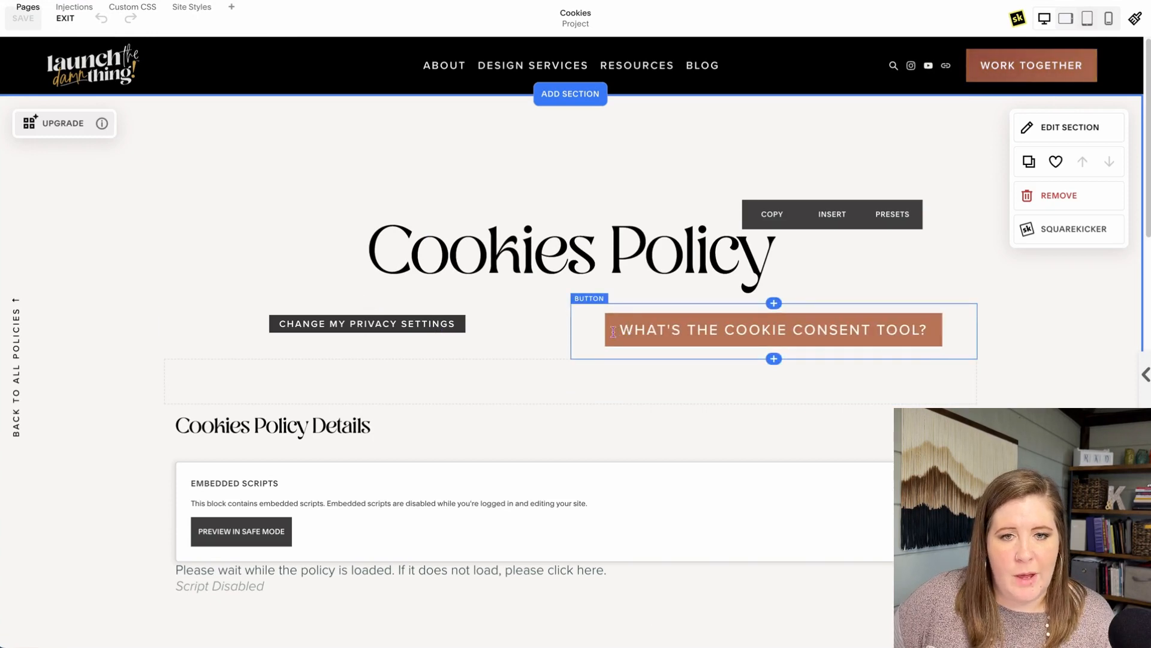
click(594, 327)
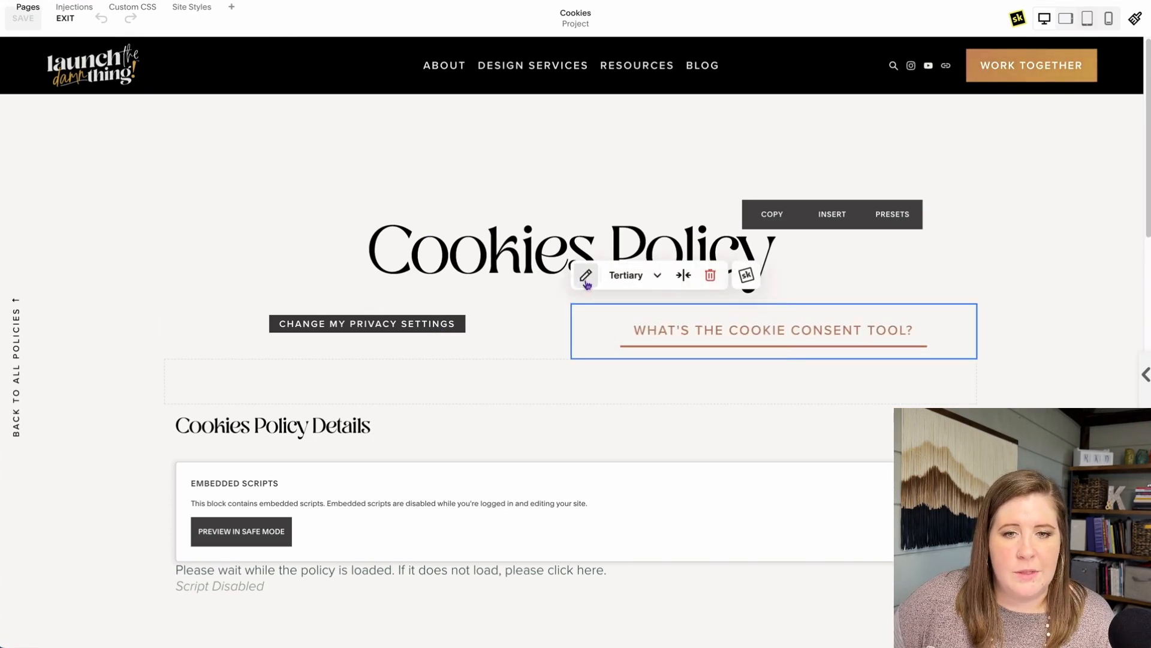
click(578, 378)
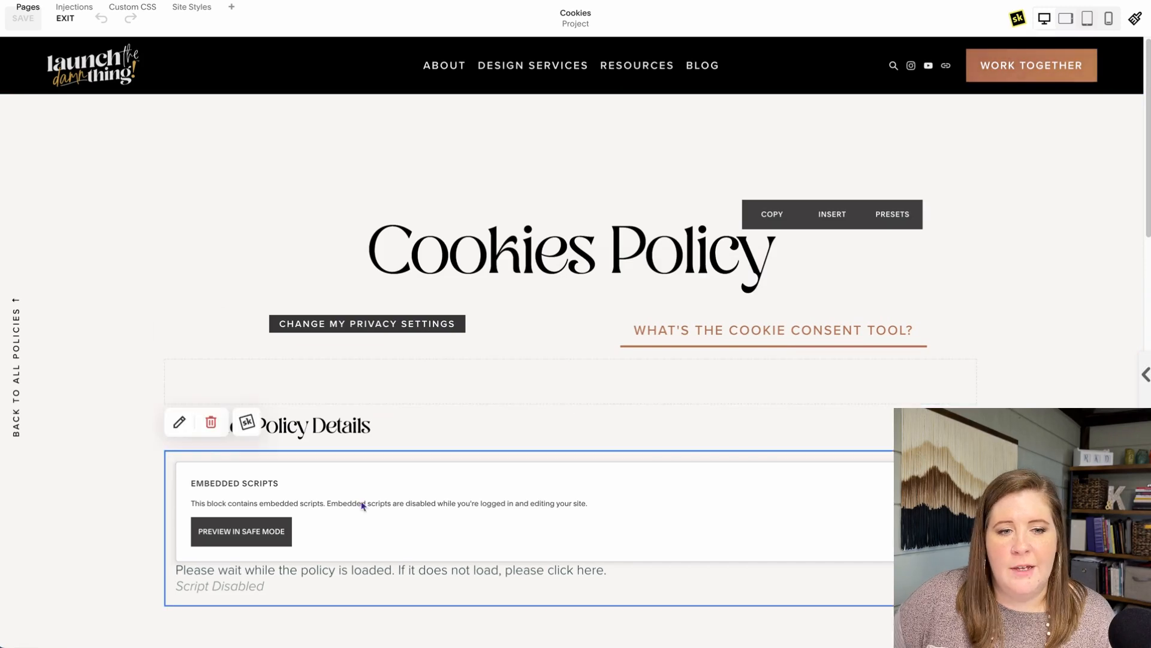
click(177, 424)
click(804, 386)
click(82, 470)
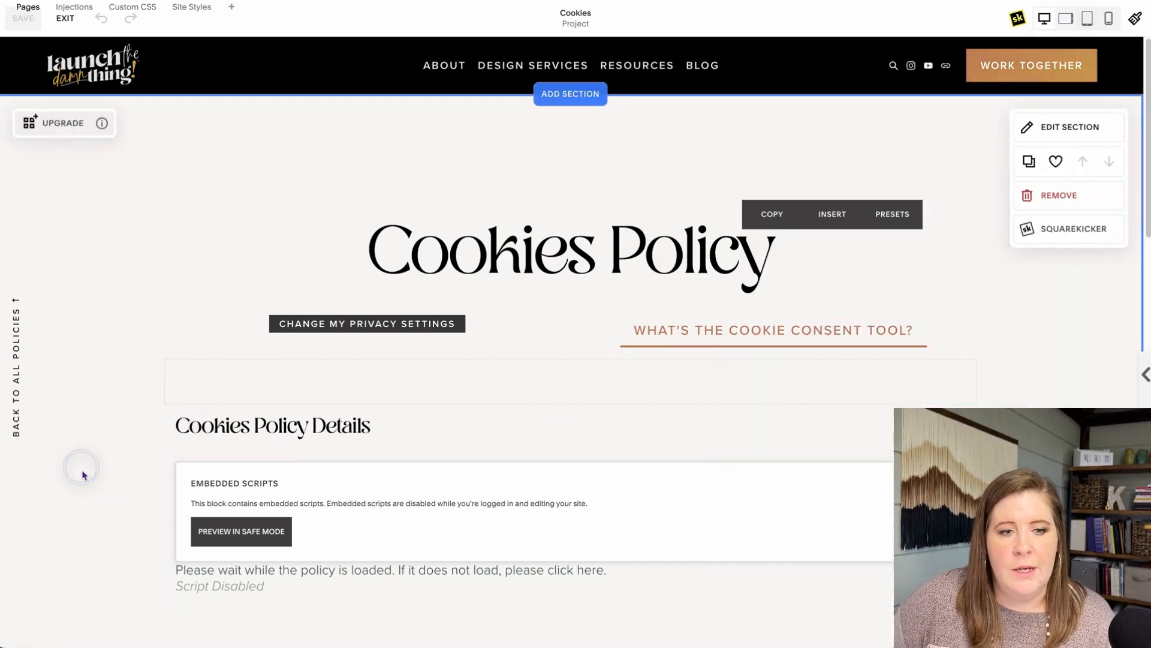
click(65, 19)
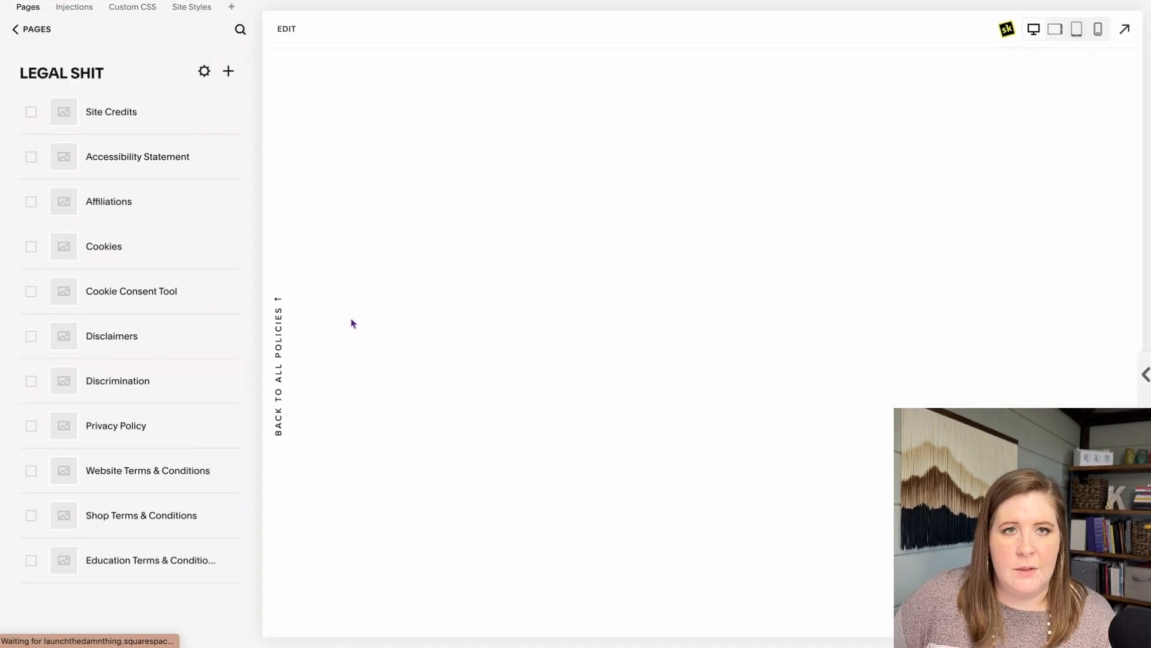
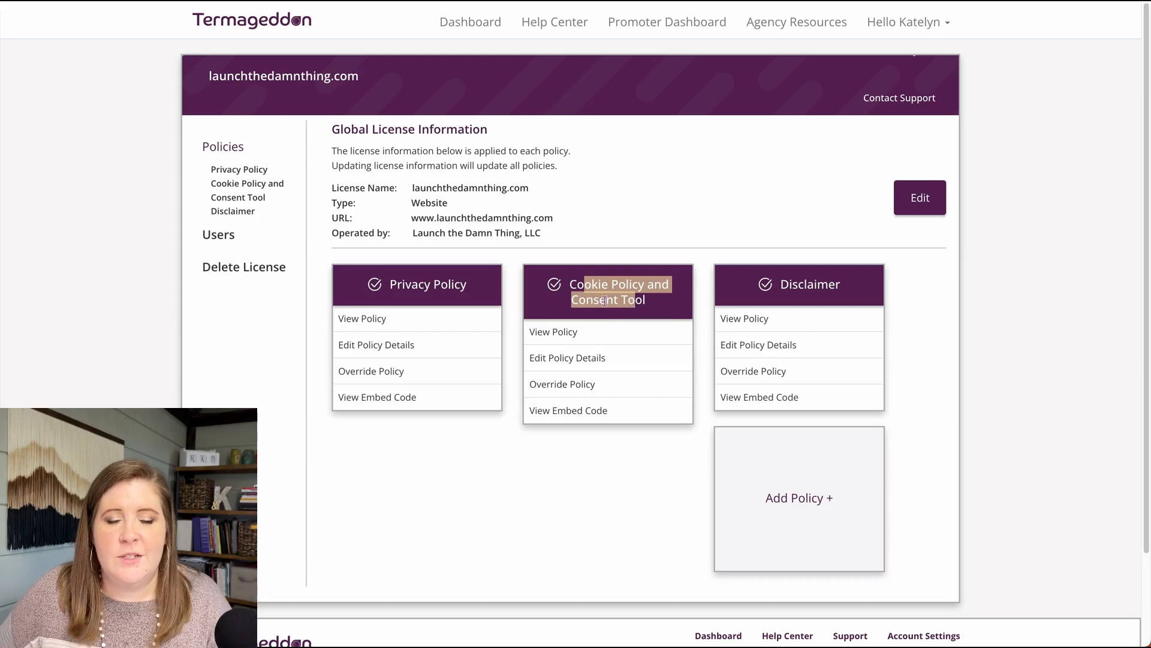
Open the embed code page of the Cookie Policy and Consent Tool in Termageddon and look over its embed sections
drag(571, 286, 653, 309)
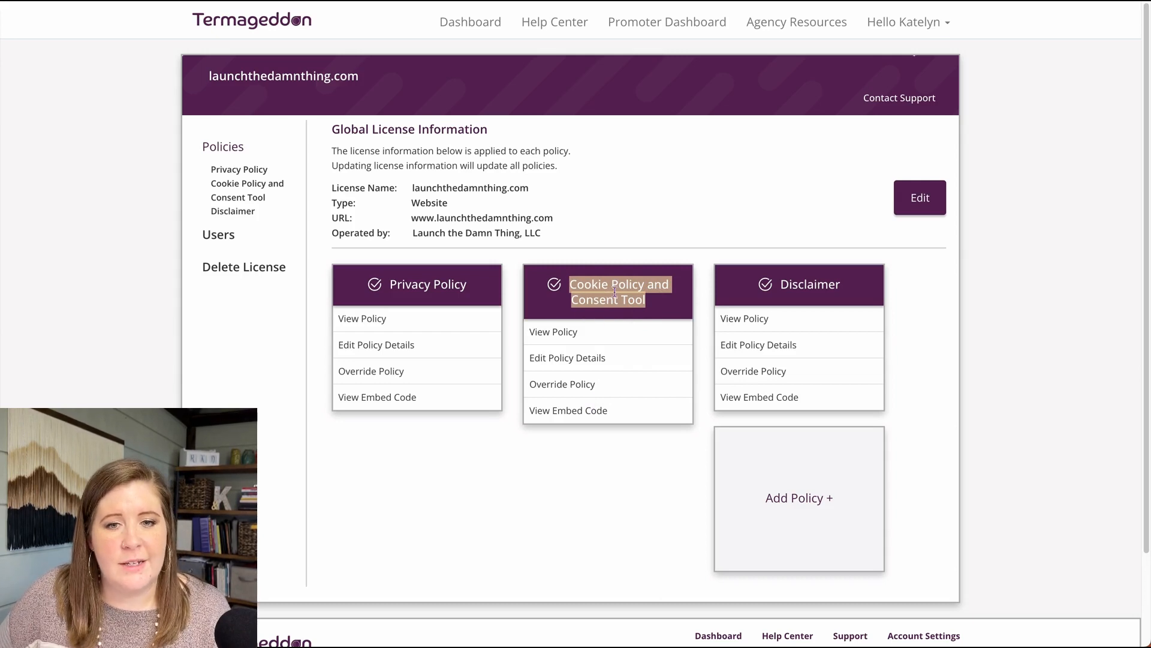
click(568, 413)
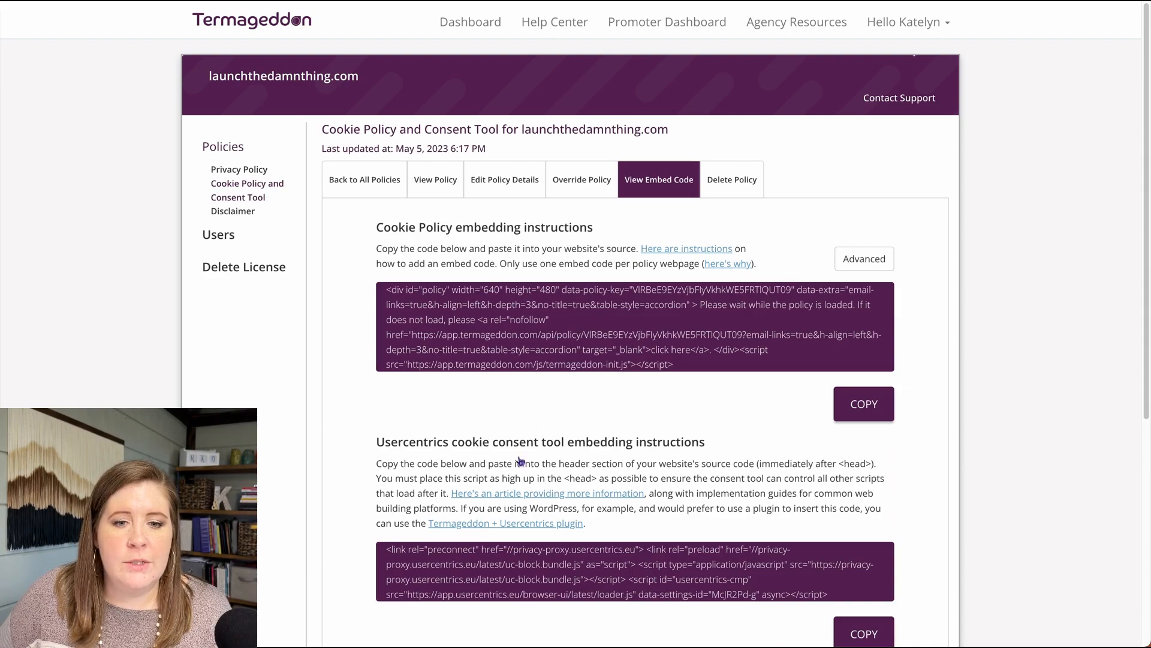
scroll(510, 540, down, 5)
scroll(517, 513, up, 5)
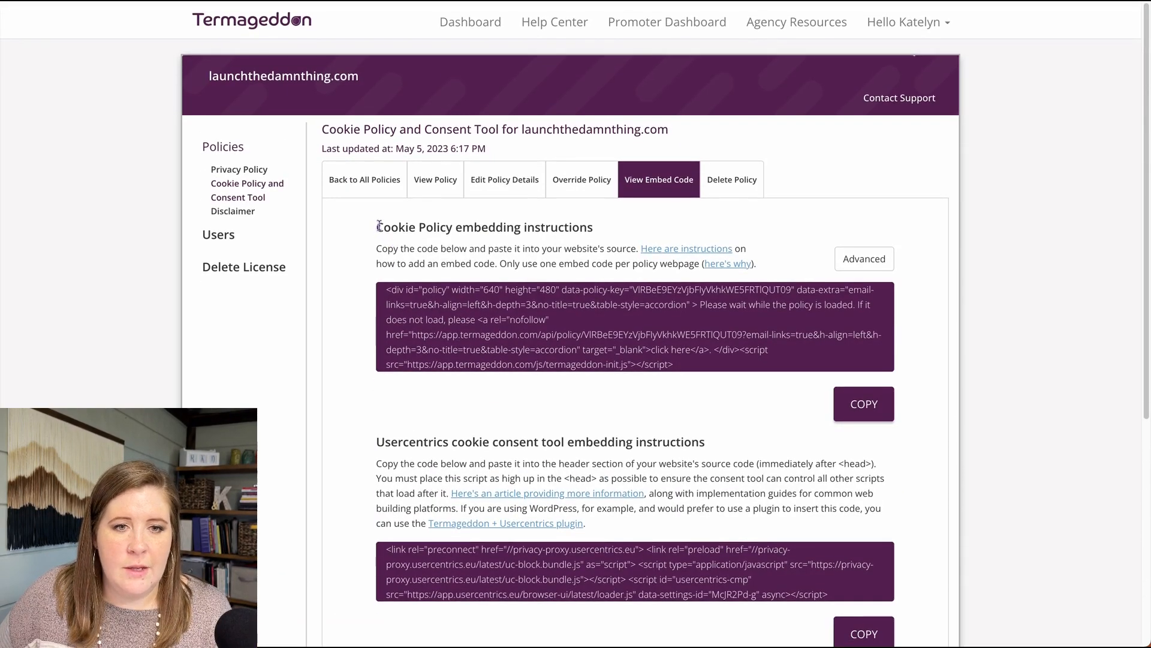
Examine the Cookie Policy embedding instructions, highlighting the heading and the embed code
drag(379, 226, 532, 229)
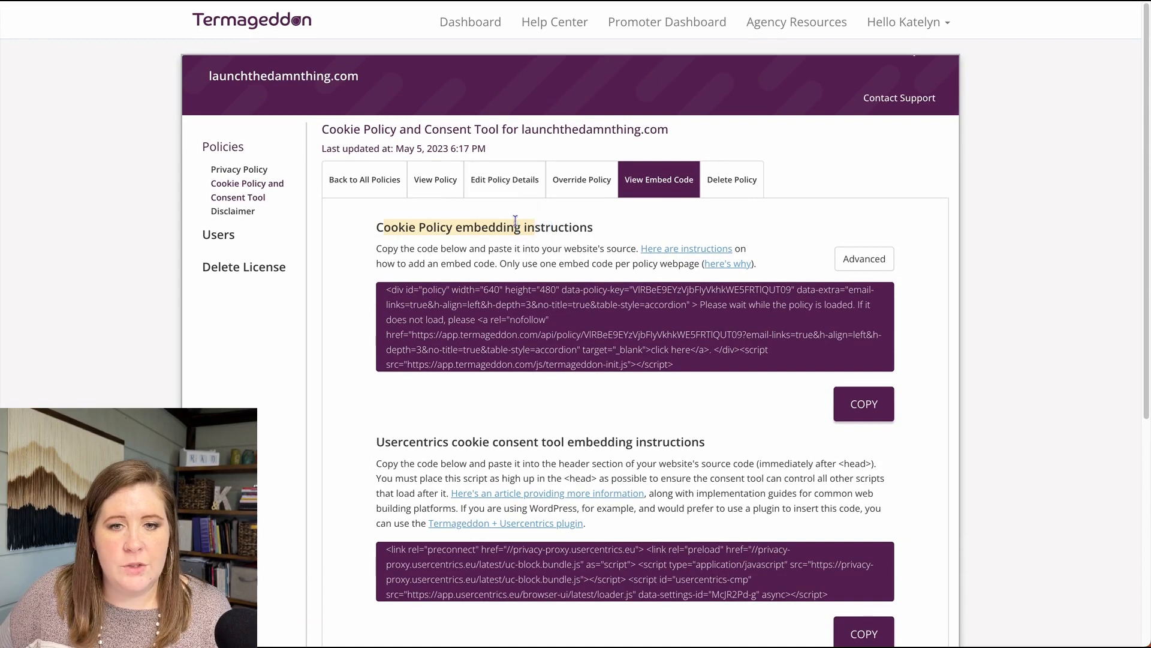
drag(418, 290, 496, 364)
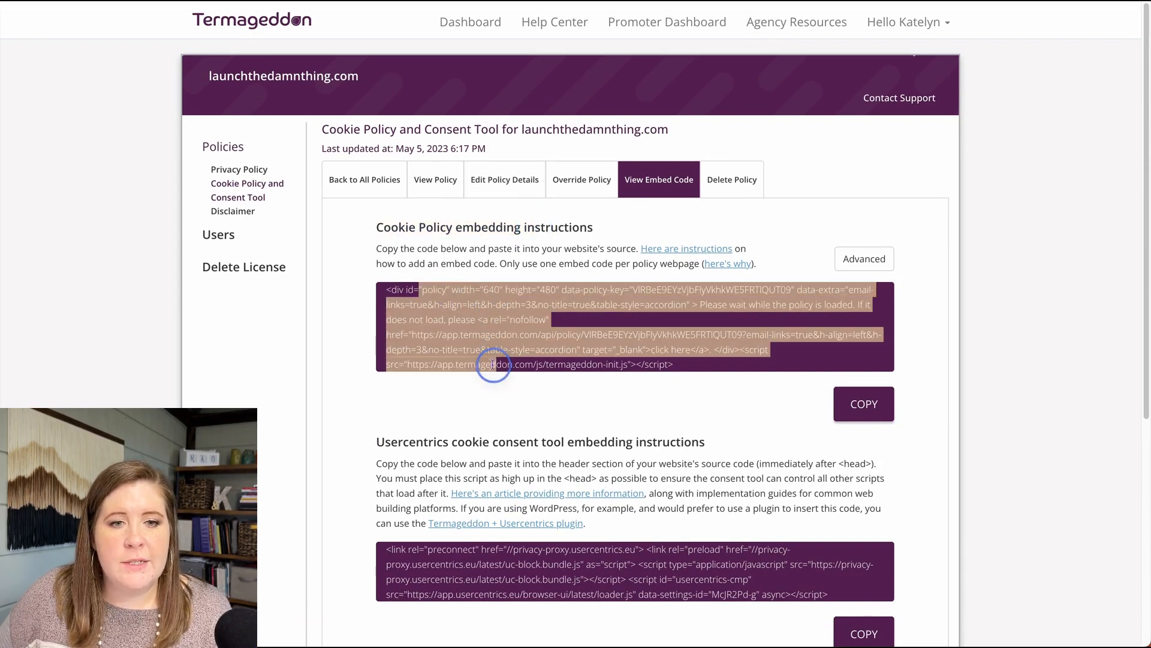
drag(406, 291, 450, 294)
click(445, 303)
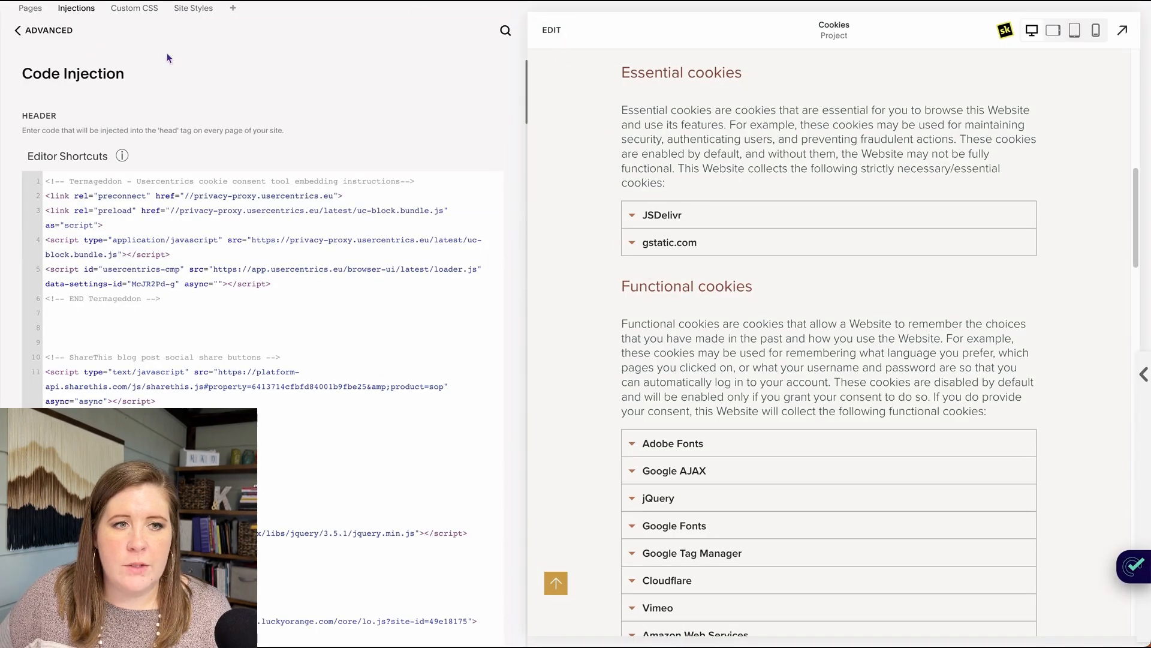
Switch to the Squarespace site, open the Cookies page for editing, locate the code block holding the policy embed, and exit without changes
click(534, 31)
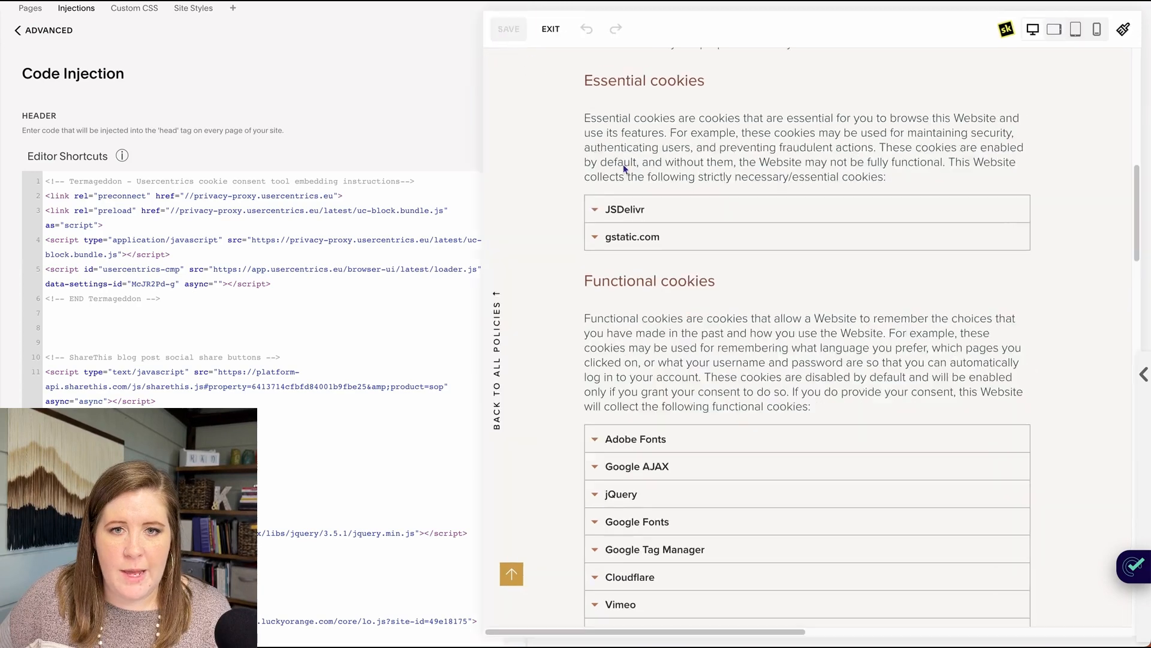
scroll(406, 325, down, 10)
scroll(478, 267, up, 7)
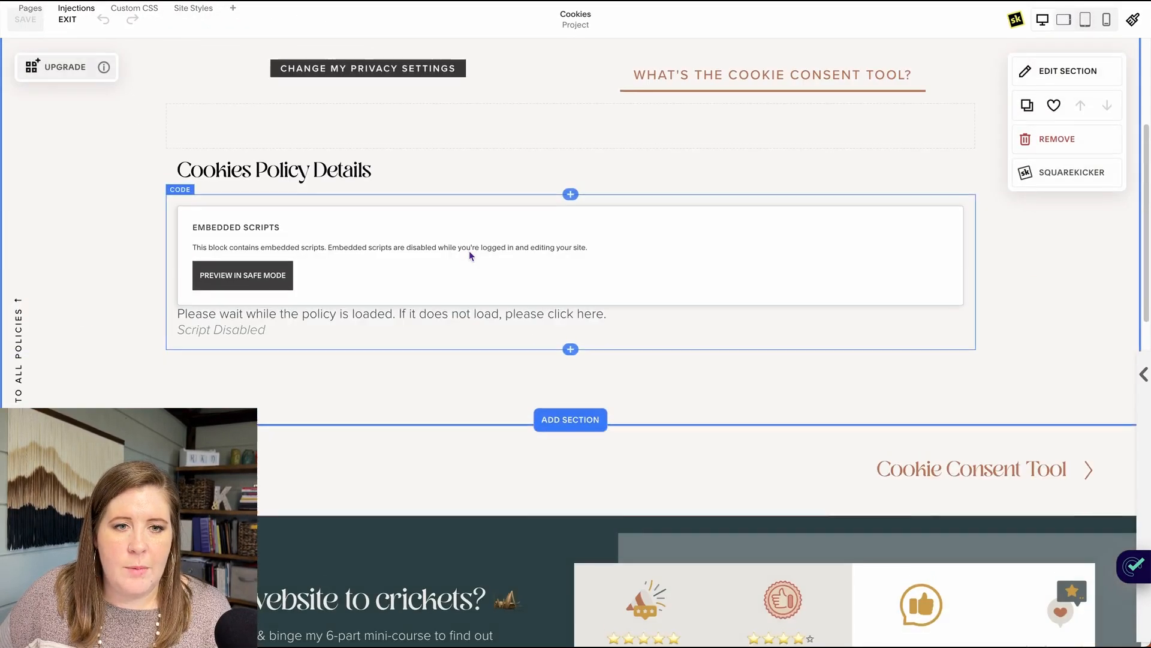
scroll(412, 274, up, 4)
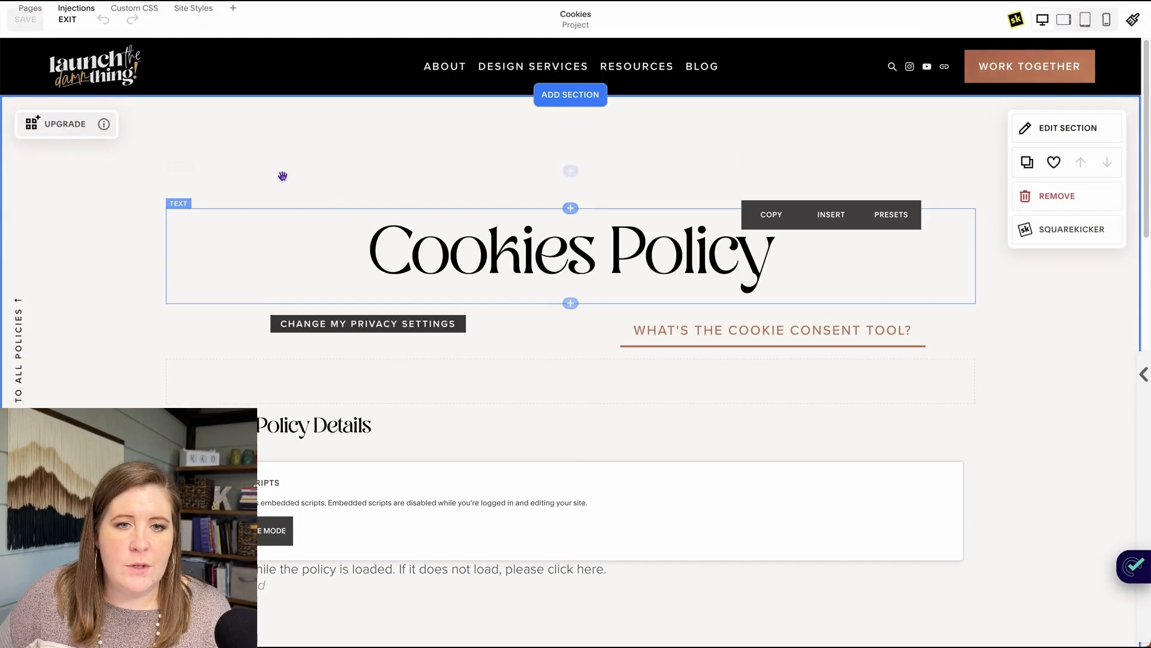
click(67, 20)
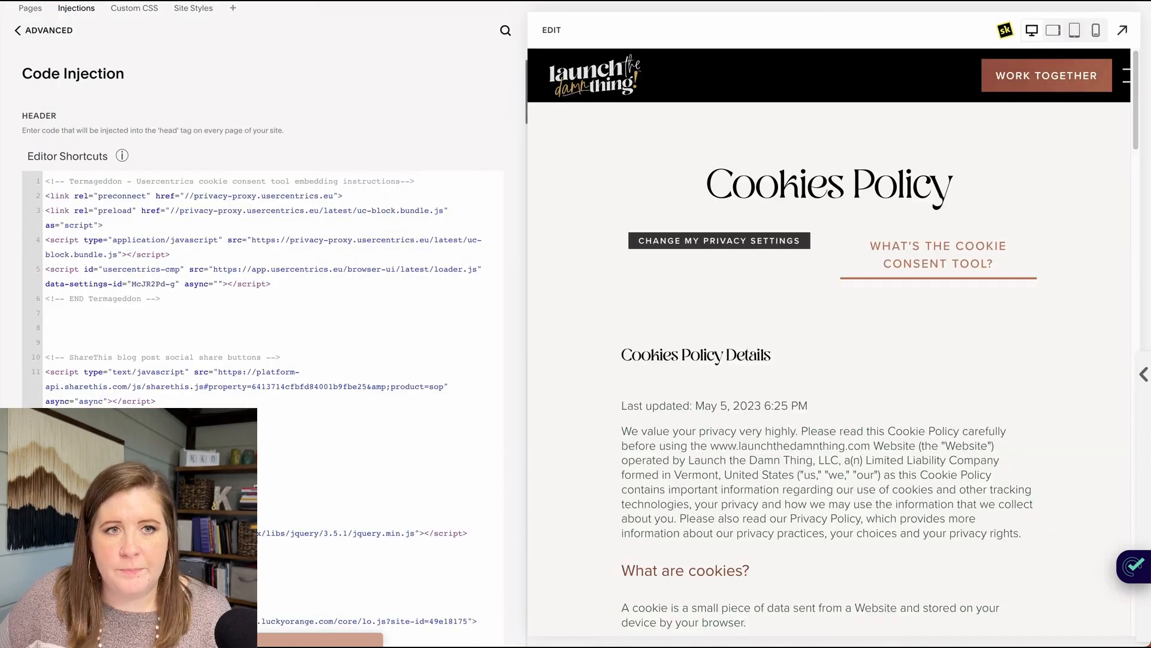
Switch to Termageddon's embed code page, highlight the Usercentrics cookie consent tool section and copy its embed code
click(564, 1)
scroll(445, 436, down, 5)
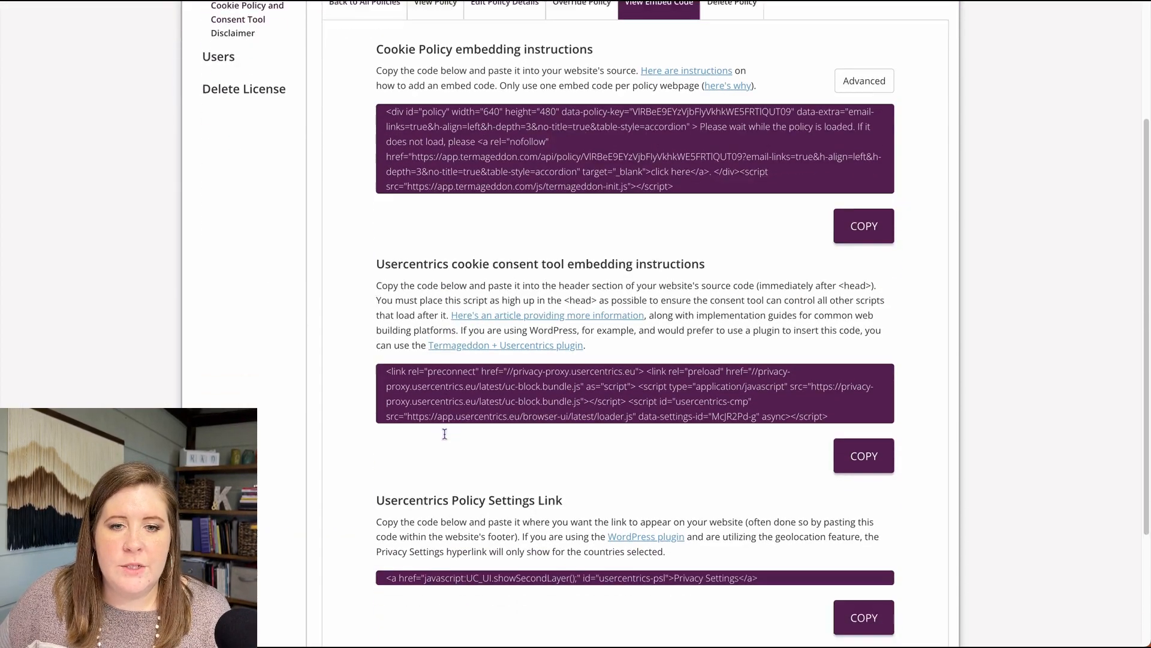
scroll(352, 198, up, 2)
scroll(352, 197, up, 1)
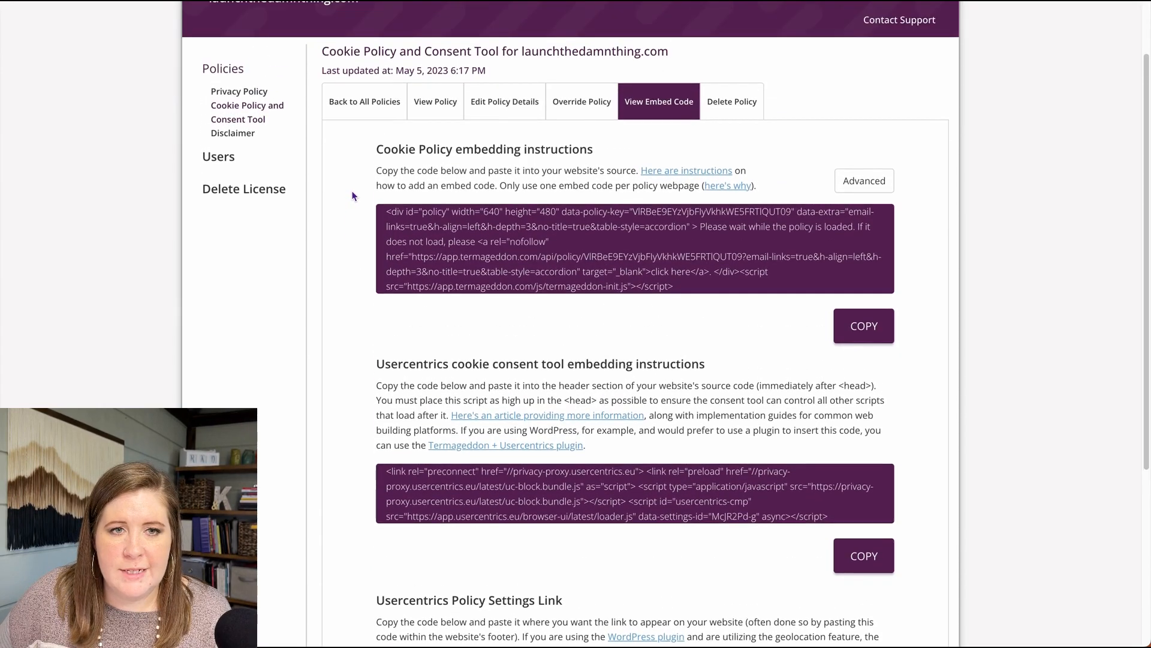
scroll(352, 196, down, 2)
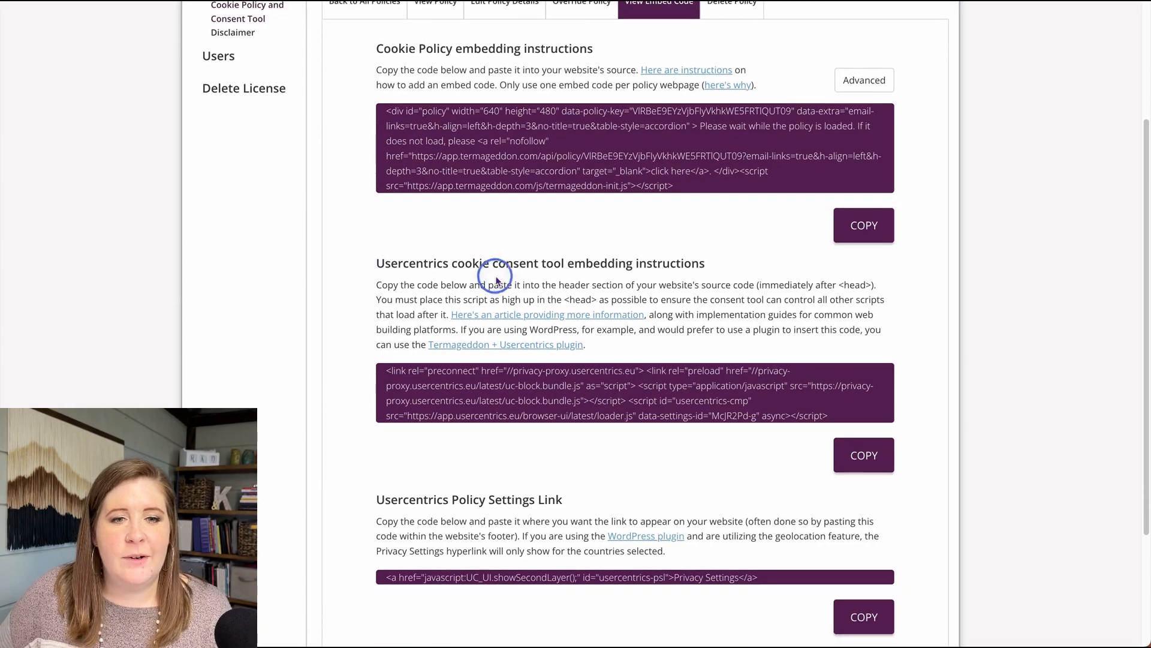
drag(393, 272, 580, 273)
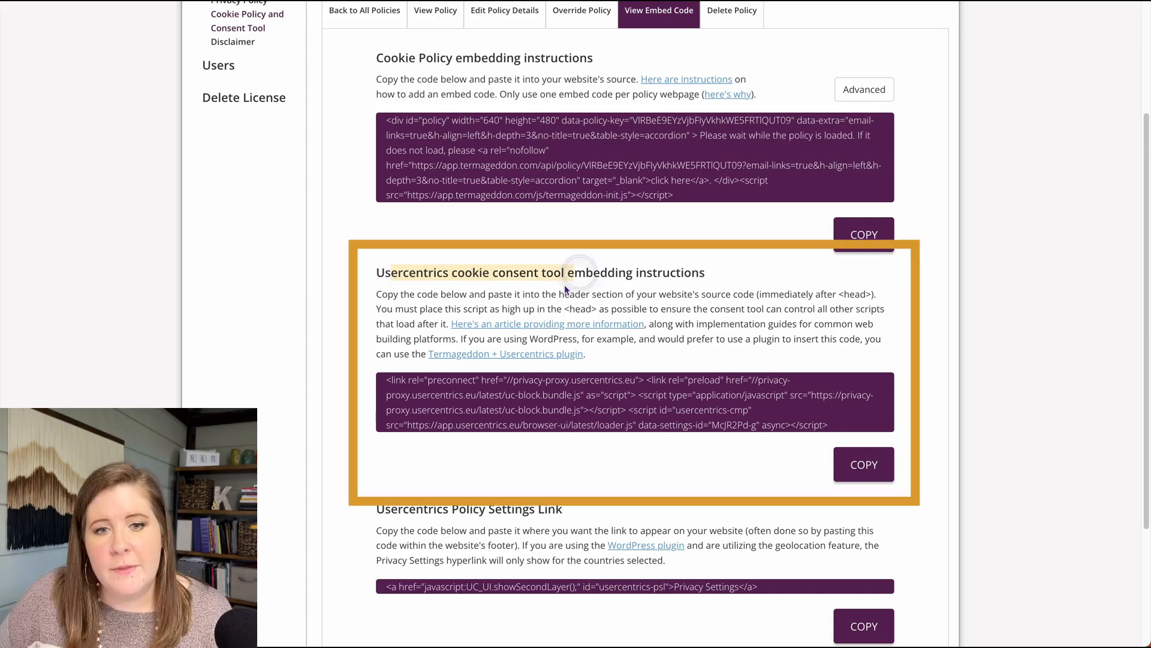
drag(450, 394, 509, 418)
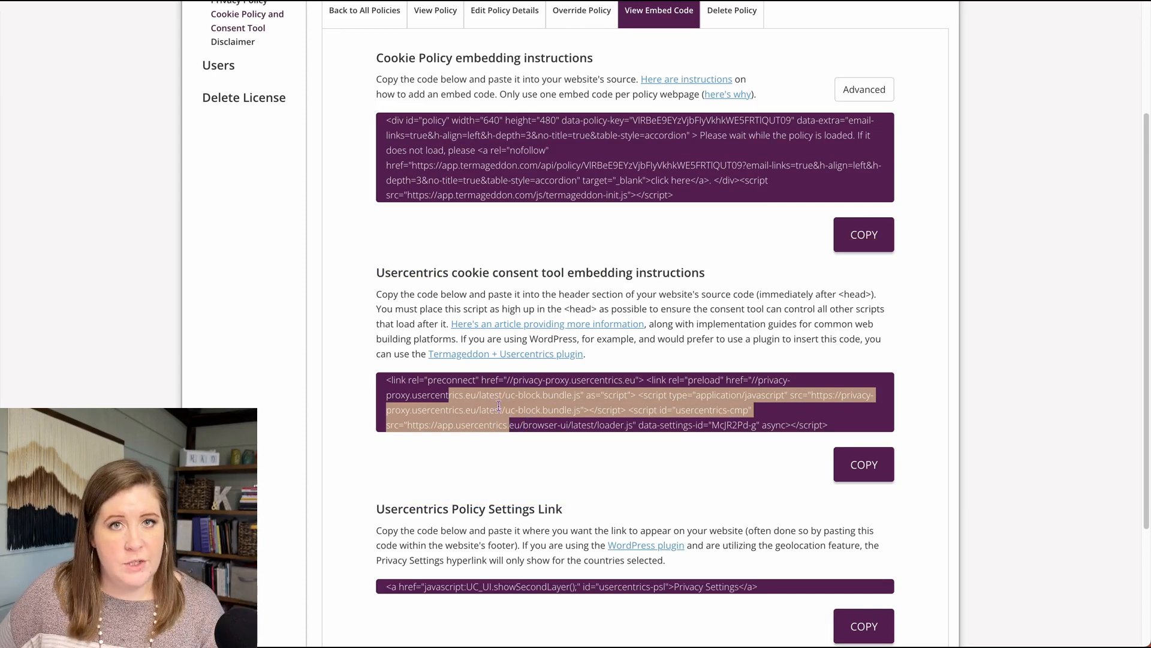
click(858, 461)
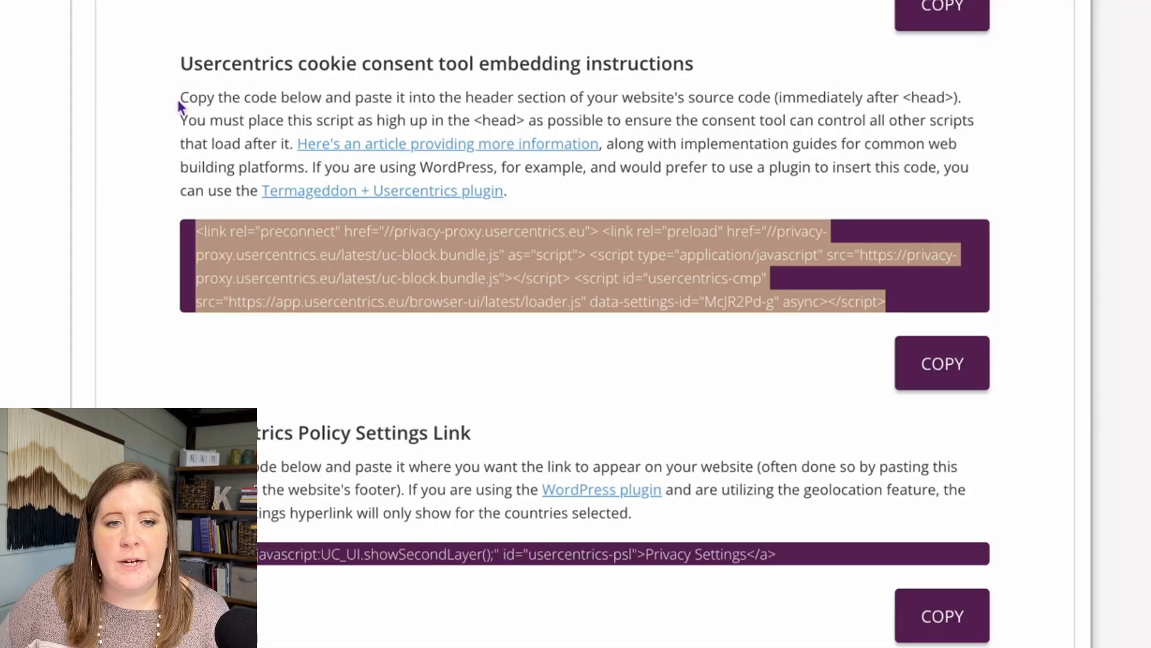
Examine the Usercentrics consent tool instructions, highlighting the sentence about pasting the code into the website's header section
drag(180, 99, 602, 99)
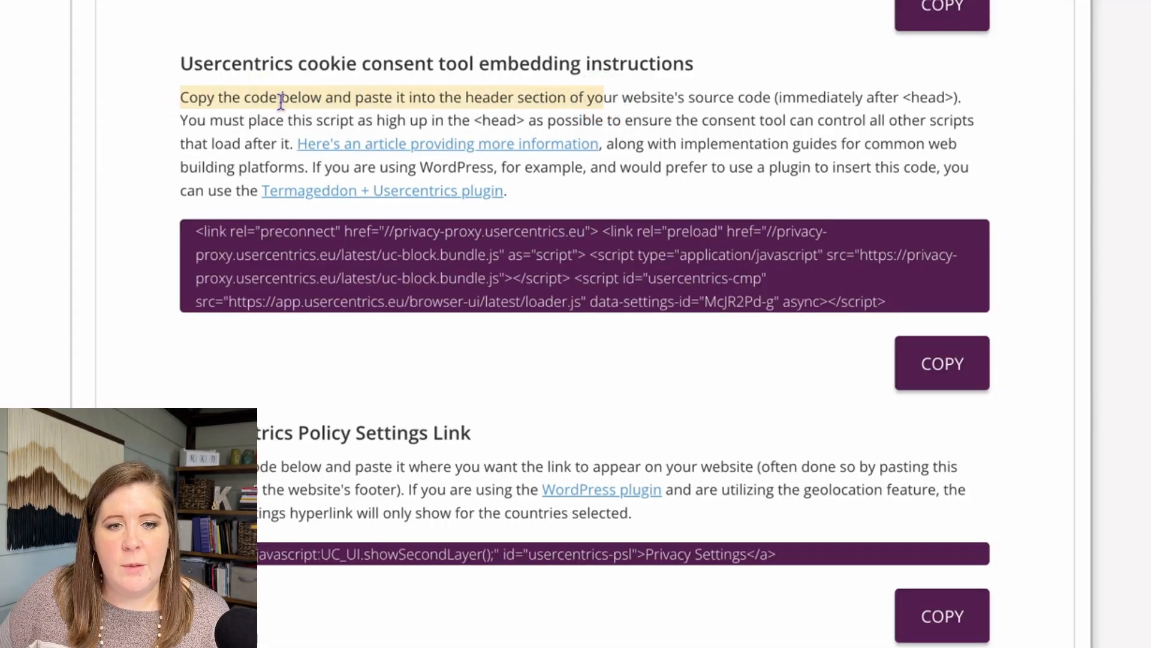
drag(392, 103, 386, 104)
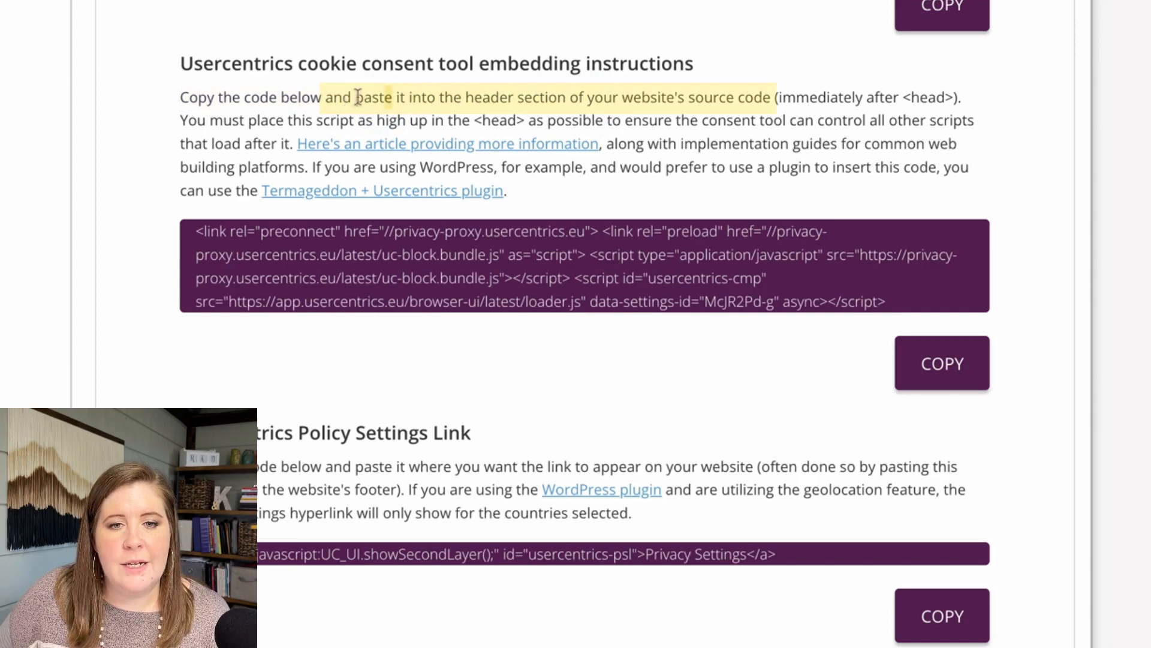
drag(467, 95, 514, 96)
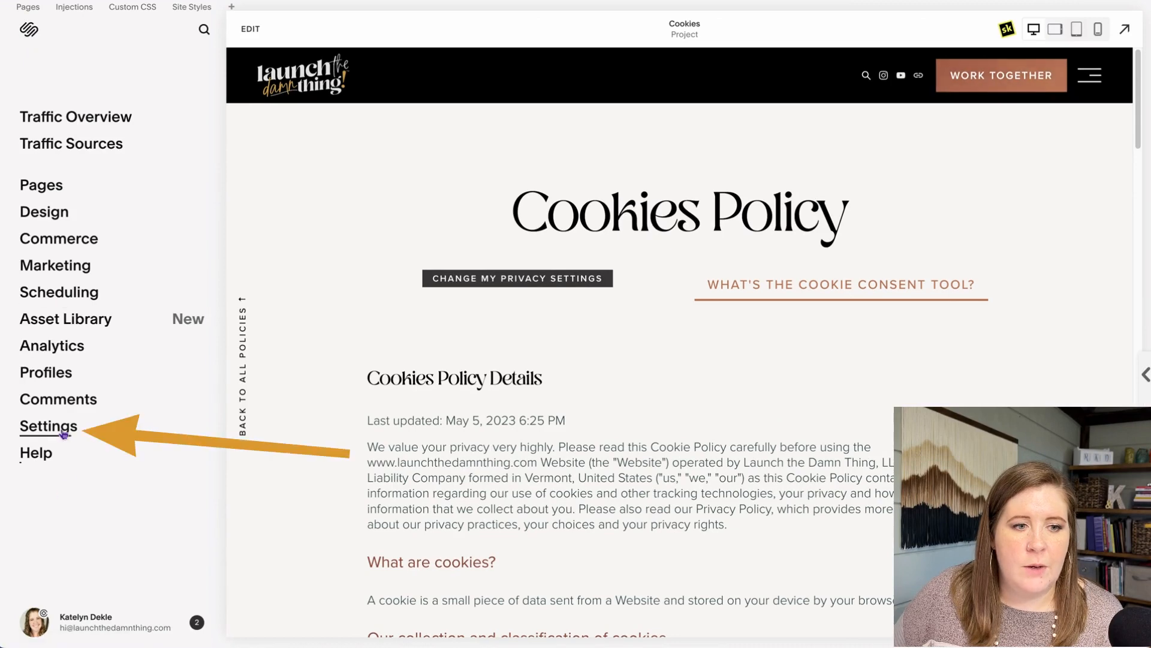
On the Squarespace site, open the advanced Code Injection settings and look through the header, footer and lock page code
click(58, 429)
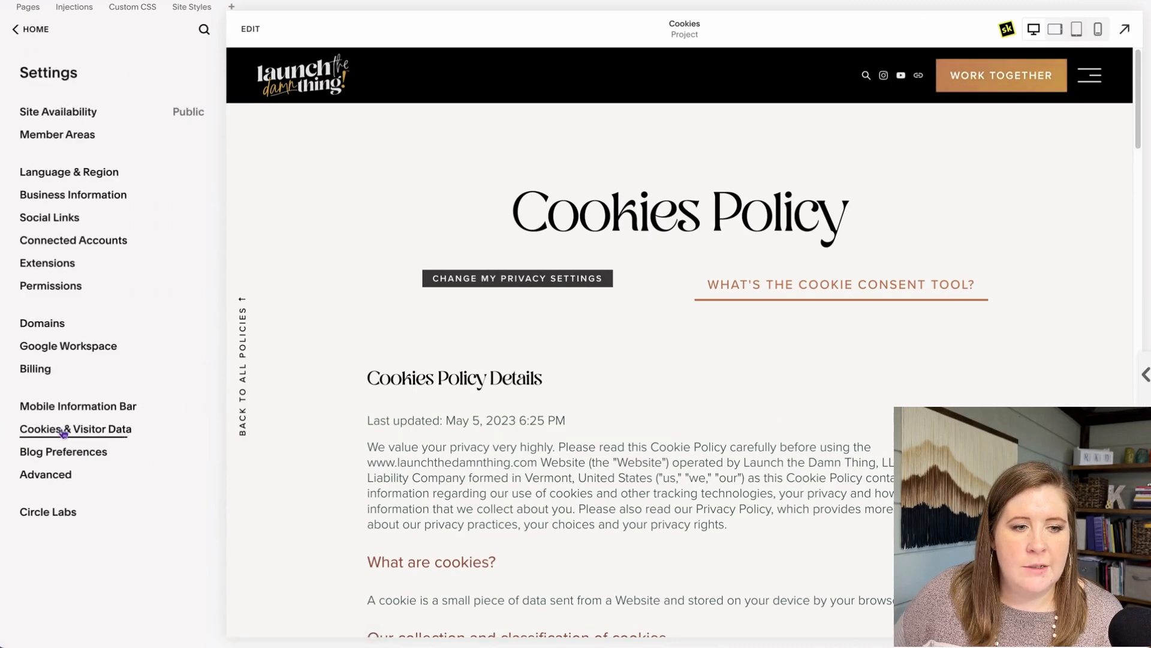
click(48, 474)
click(60, 163)
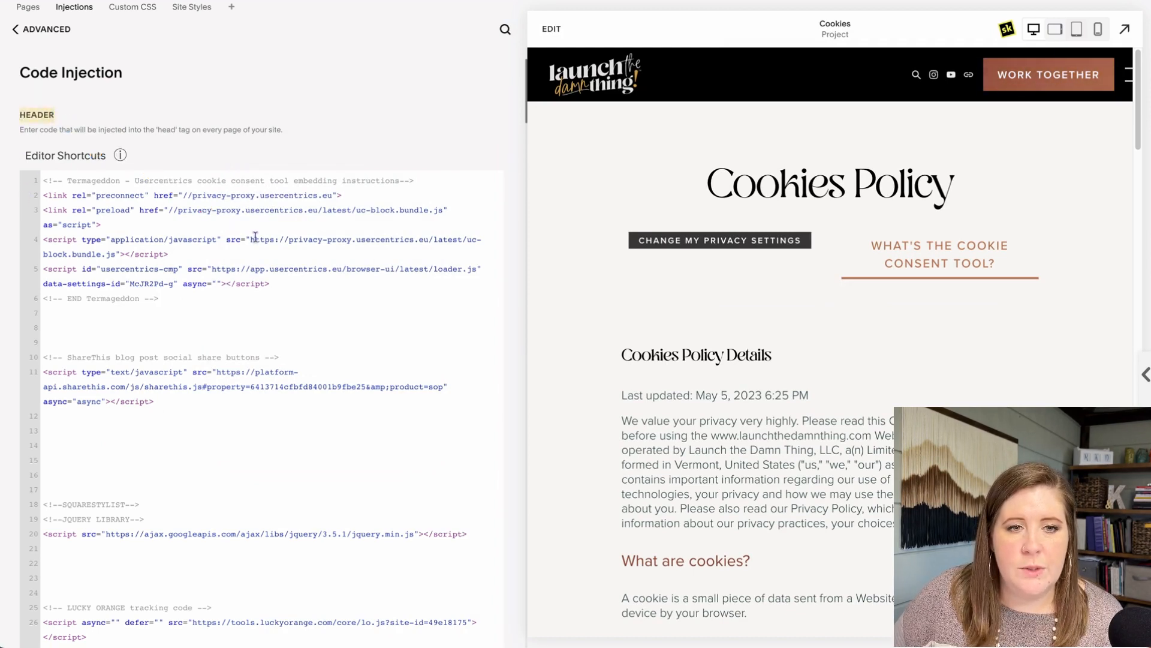
scroll(254, 236, down, 15)
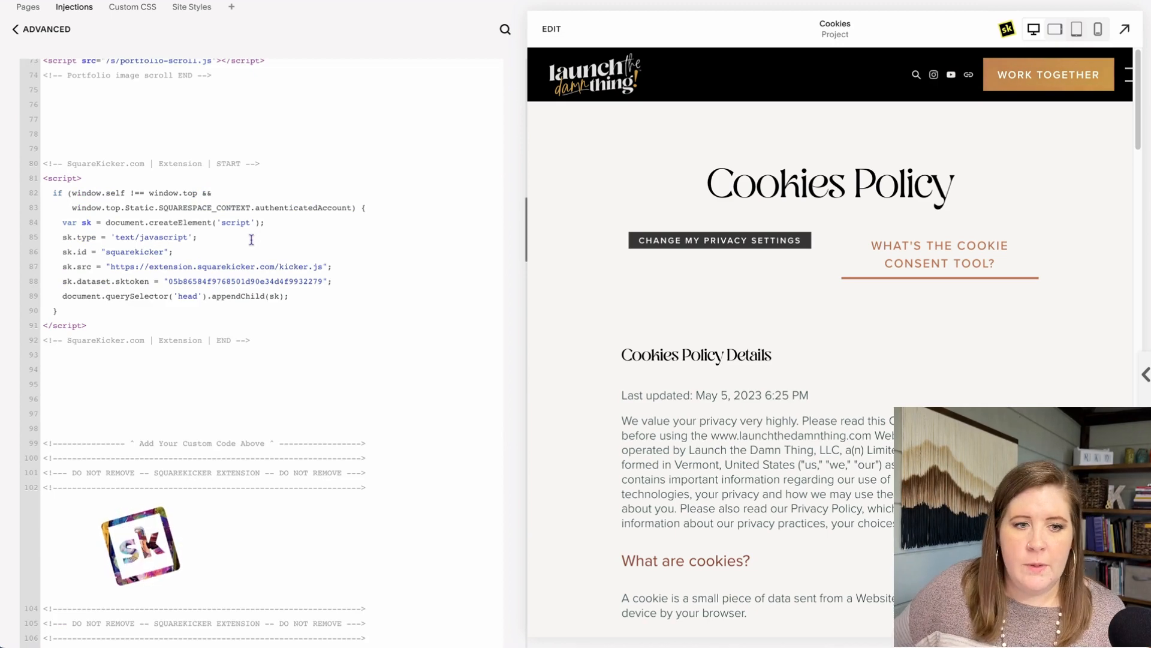
scroll(252, 239, down, 8)
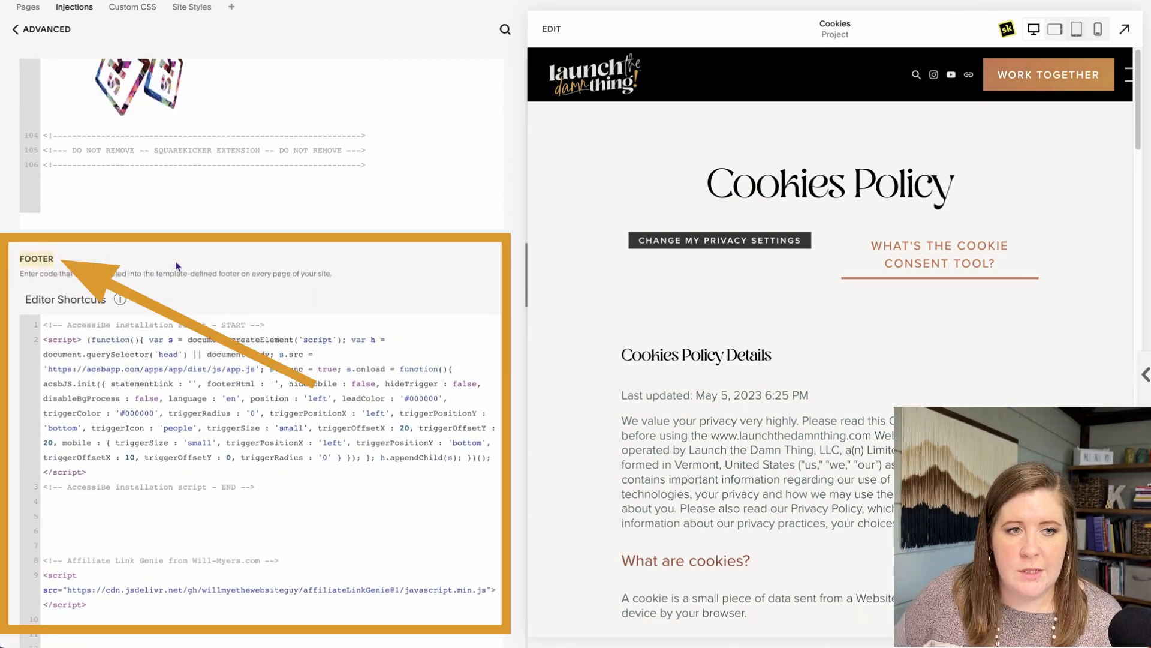
click(115, 346)
key(super+Down)
scroll(109, 347, down, 8)
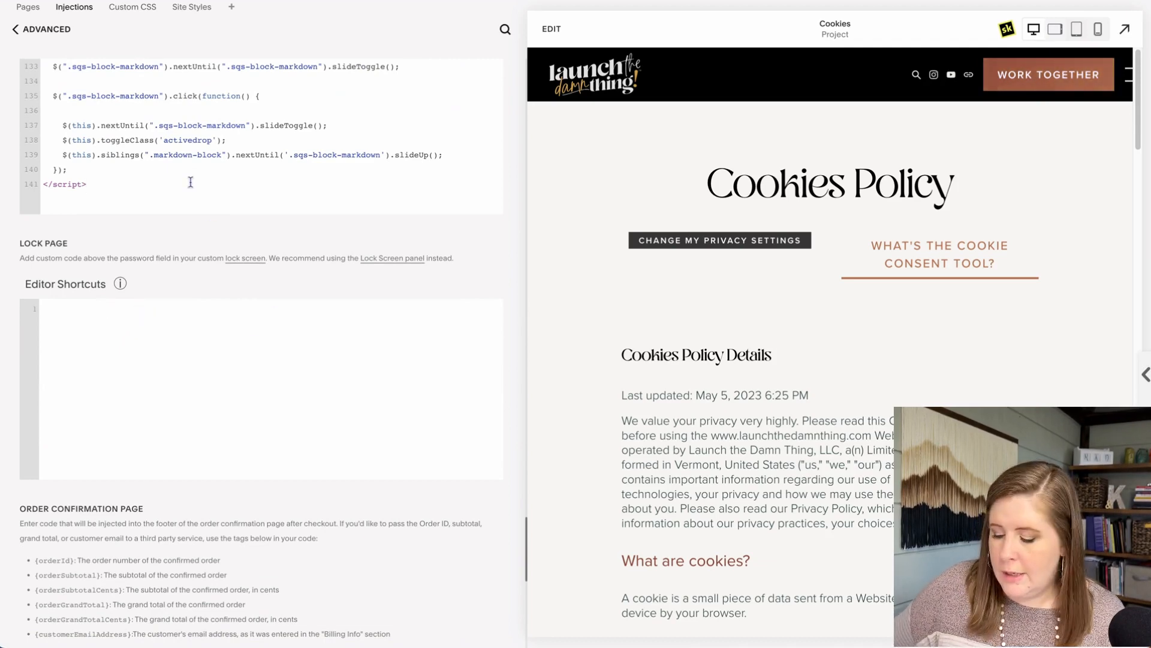
Reopen the Code Injection settings and highlight the whole Termageddon block at the start of the header code
click(37, 29)
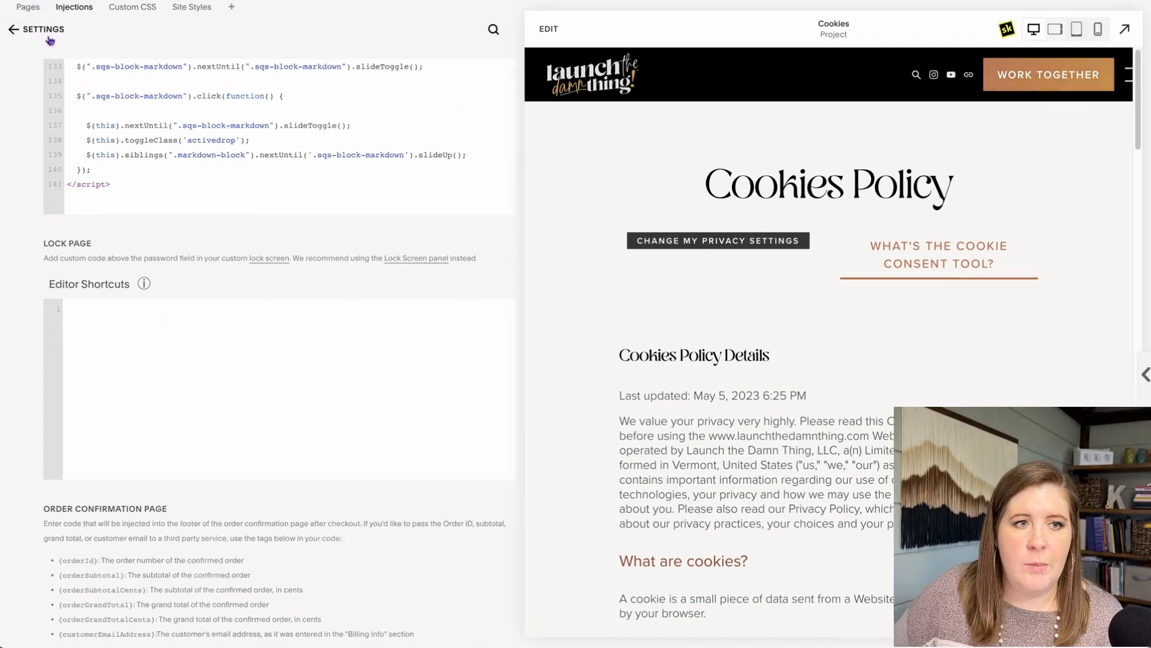
click(55, 159)
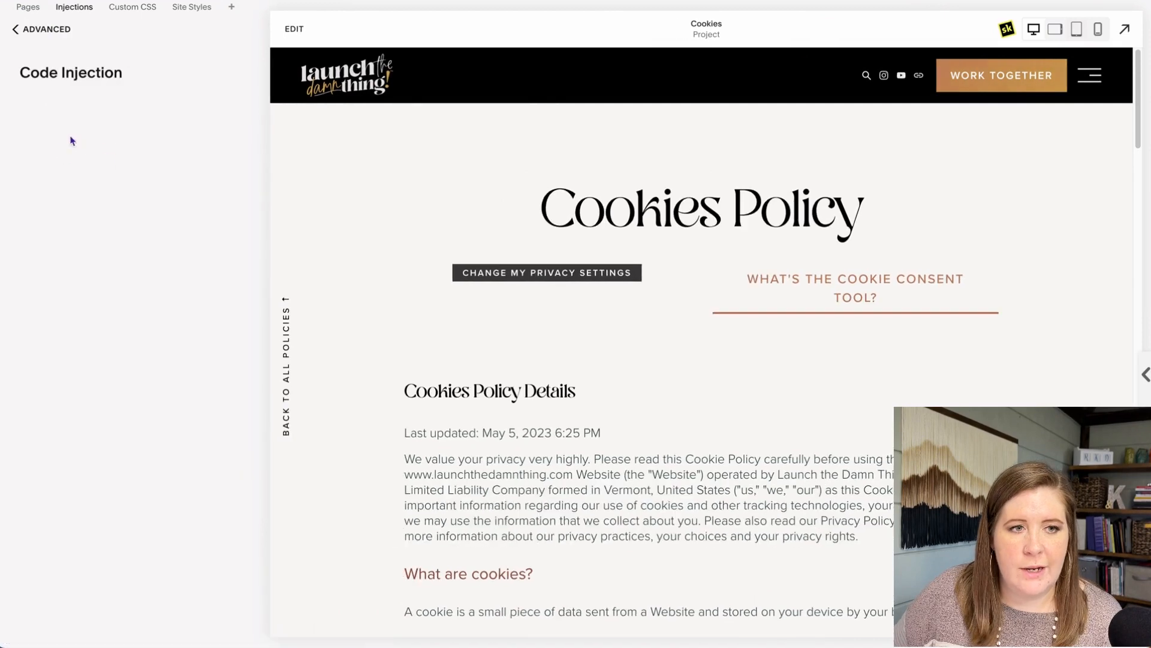
click(58, 116)
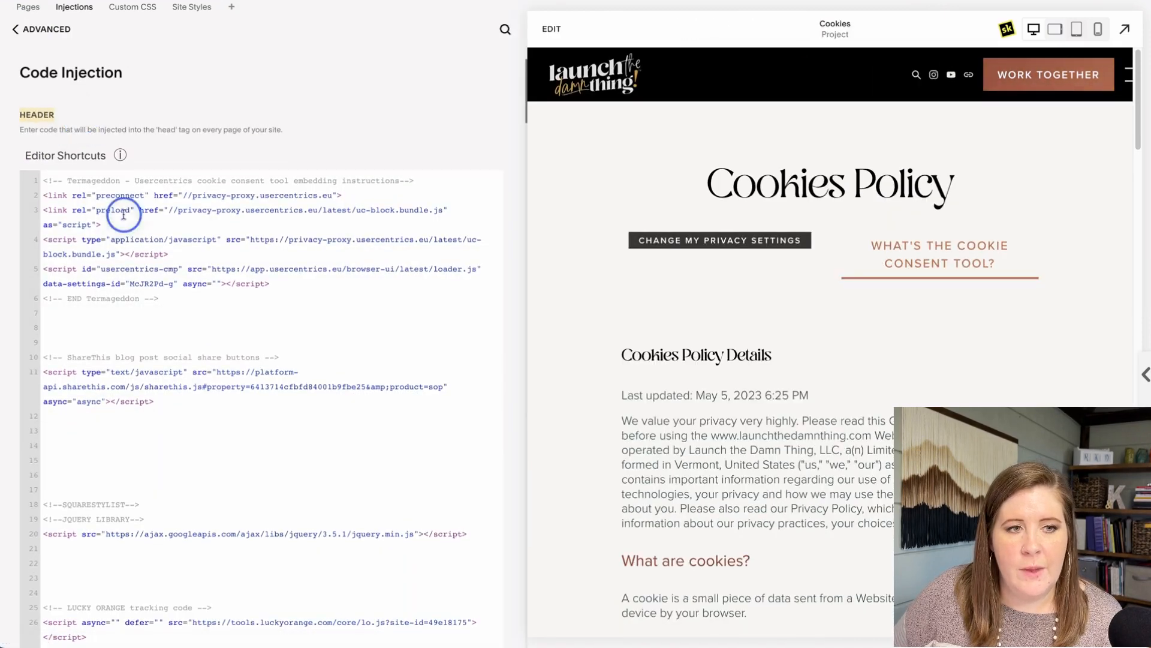
click(44, 181)
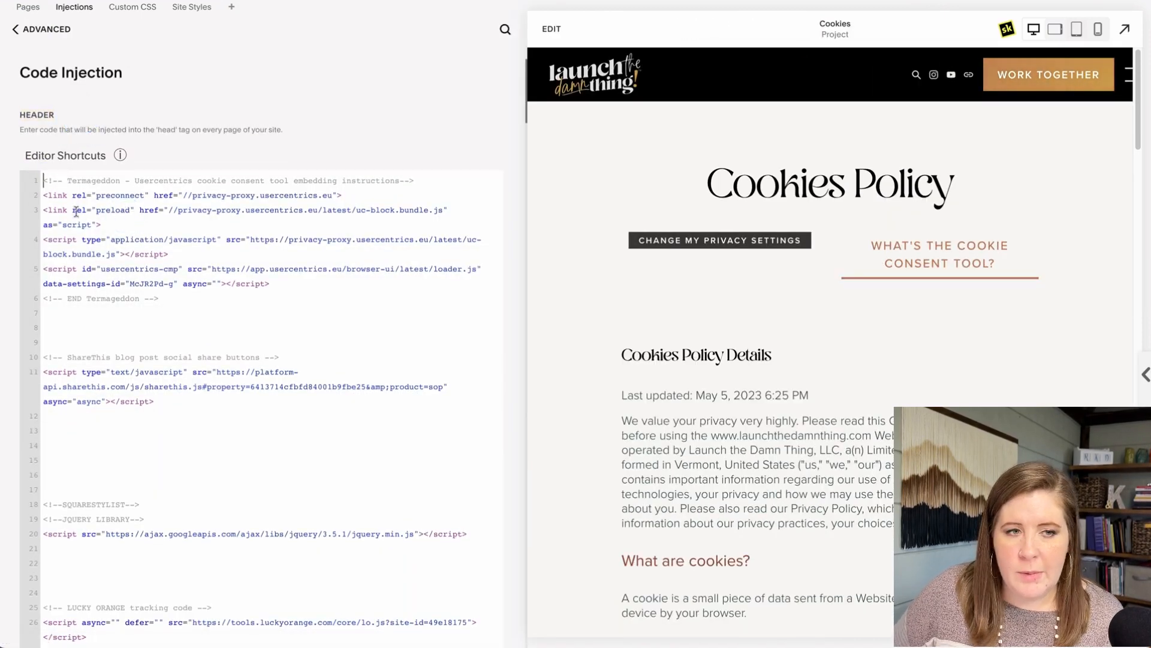
drag(159, 300, 20, 162)
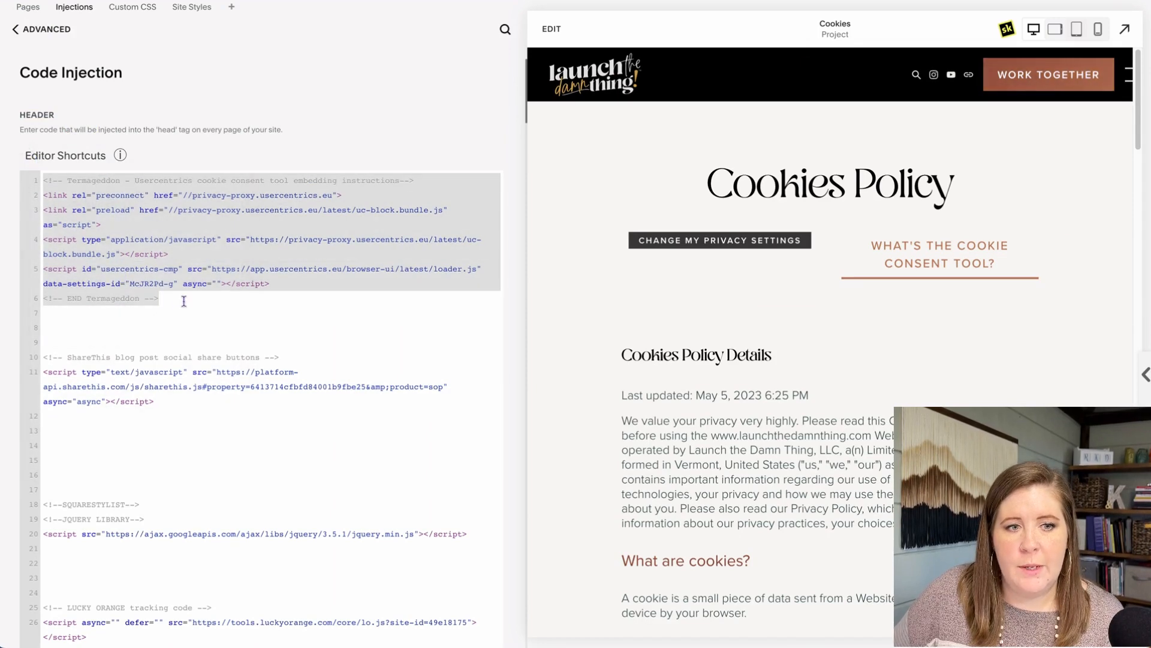
click(185, 302)
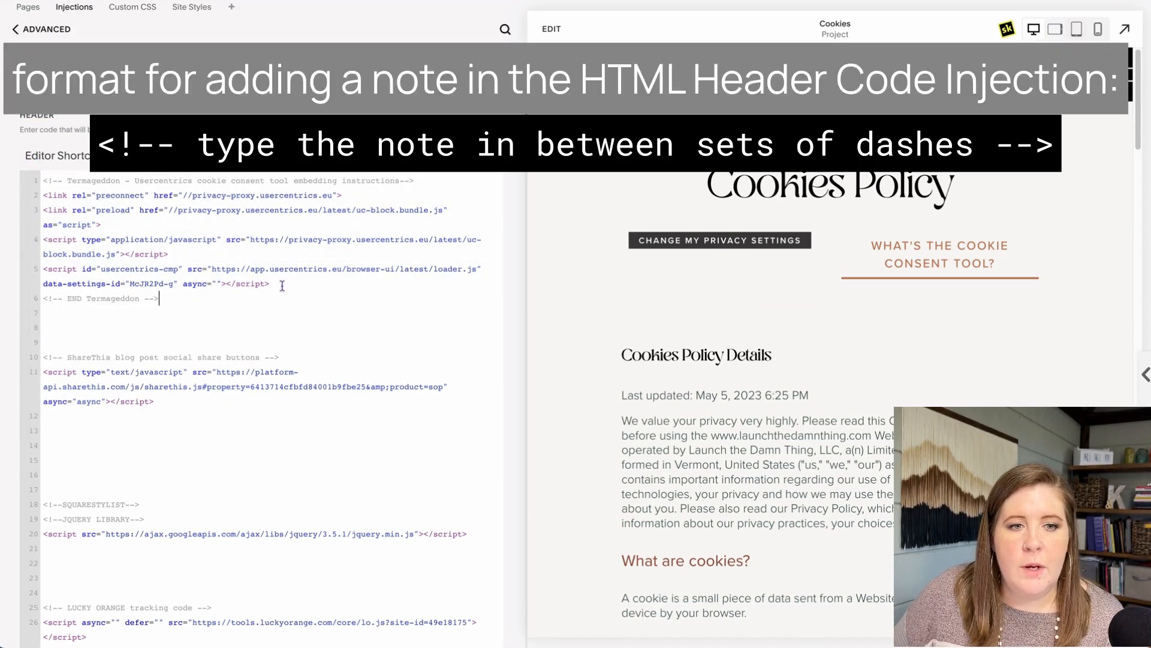
Examine the Termageddon header block, highlighting its opening comment note and the Usercentrics link and script lines
mouse_move(282, 285)
mouse_down()
mouse_move(80, 218)
mouse_move(41, 193)
mouse_move(423, 180)
mouse_up()
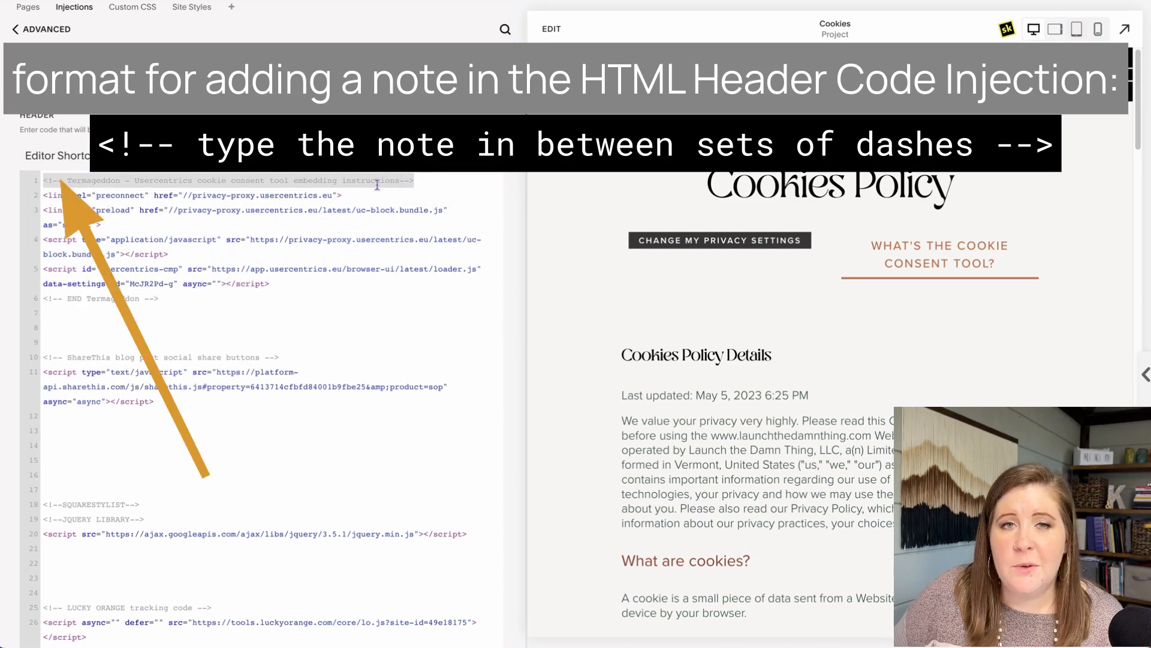
drag(121, 201, 234, 280)
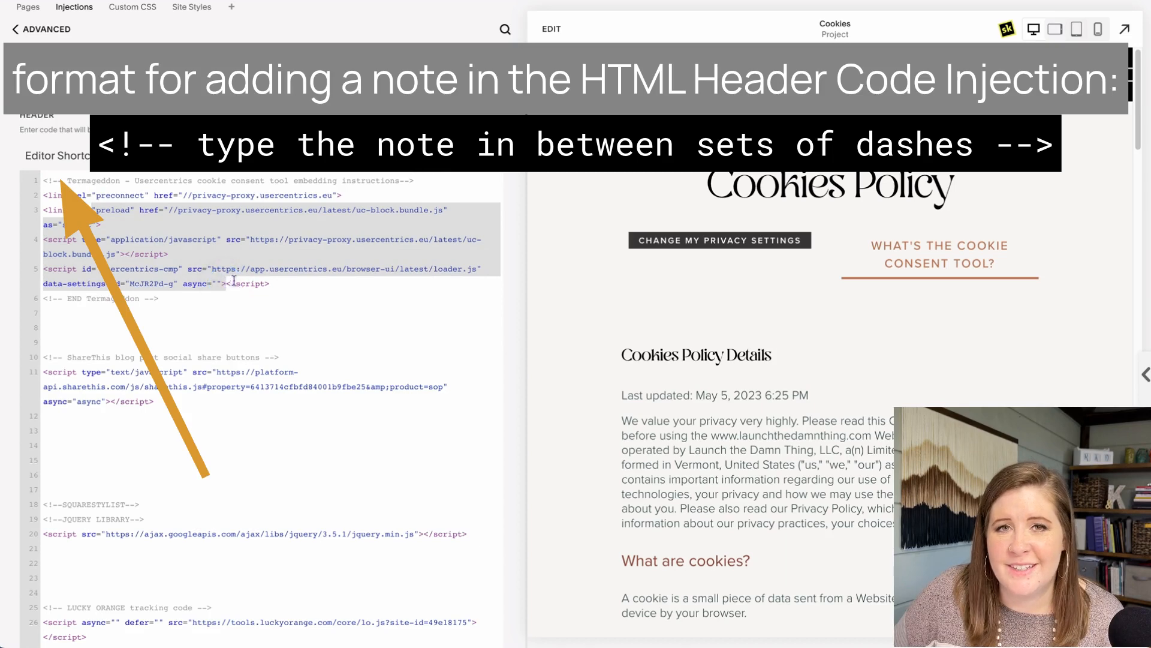
drag(48, 181, 457, 183)
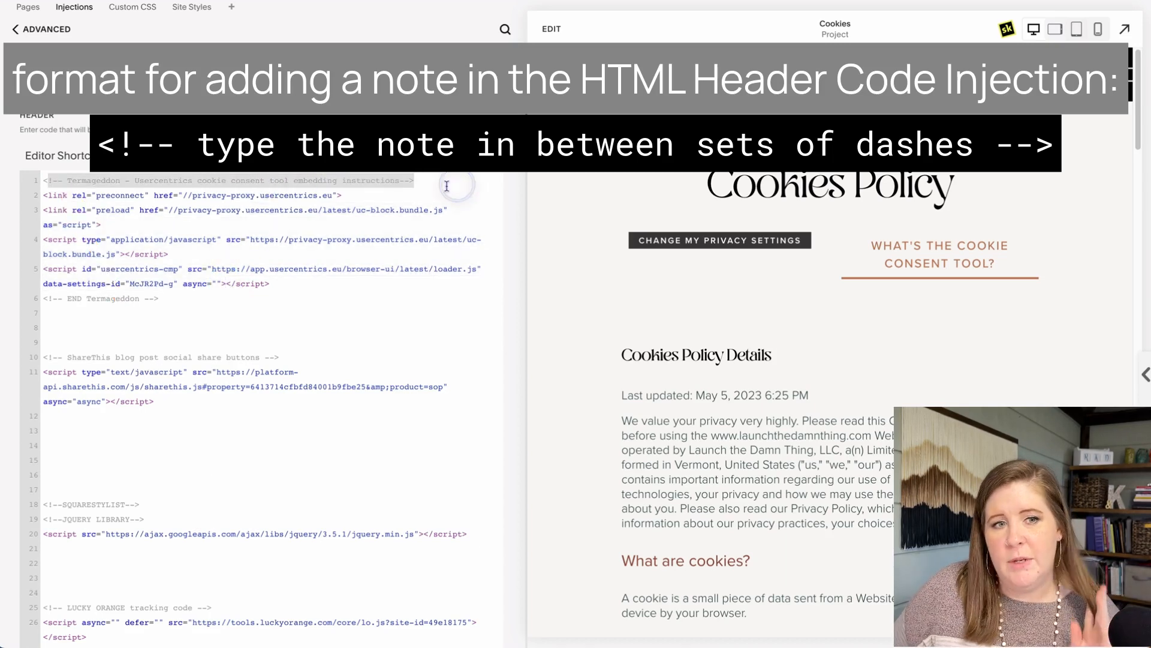
click(446, 186)
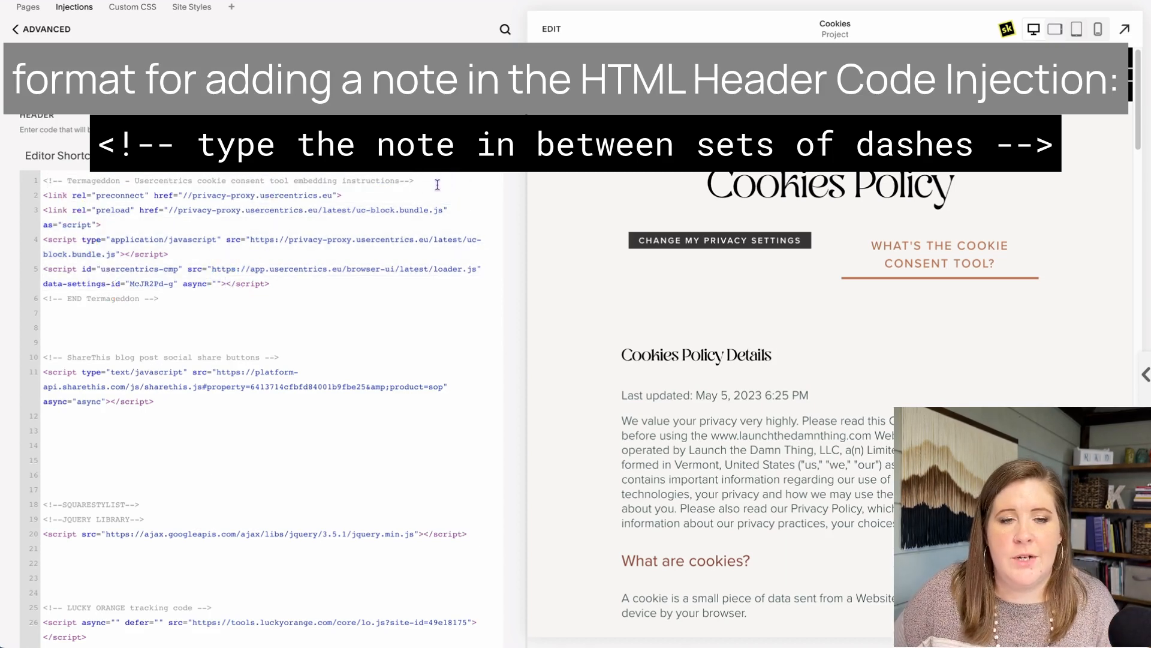
drag(292, 281, 16, 201)
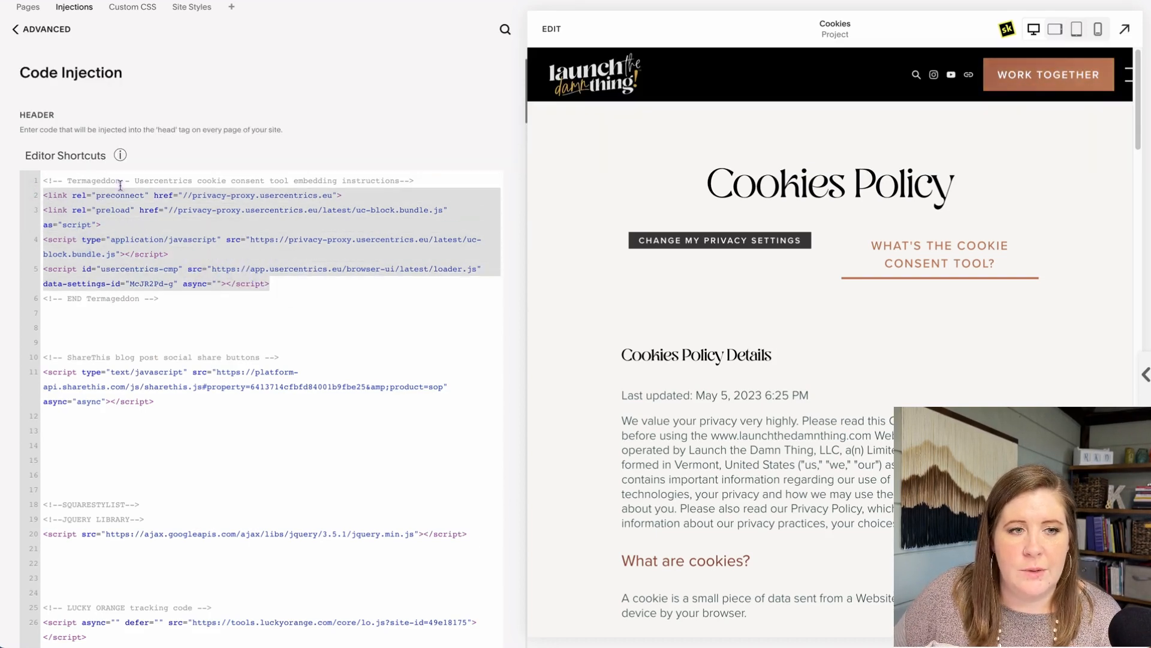
click(284, 286)
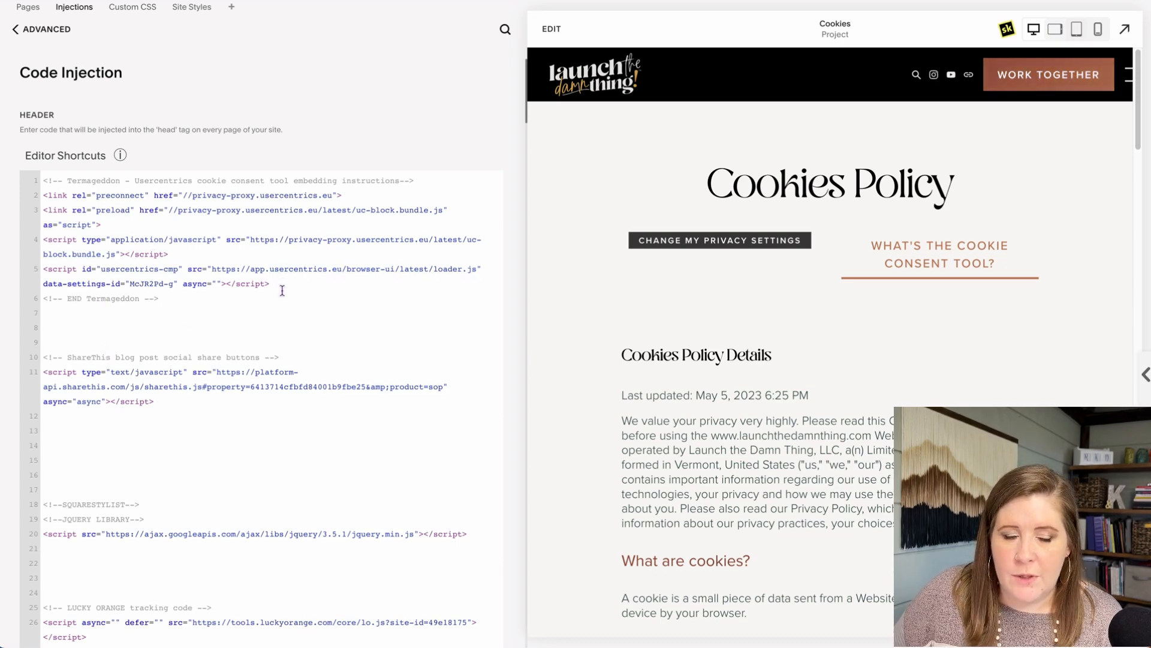
drag(281, 287, 48, 207)
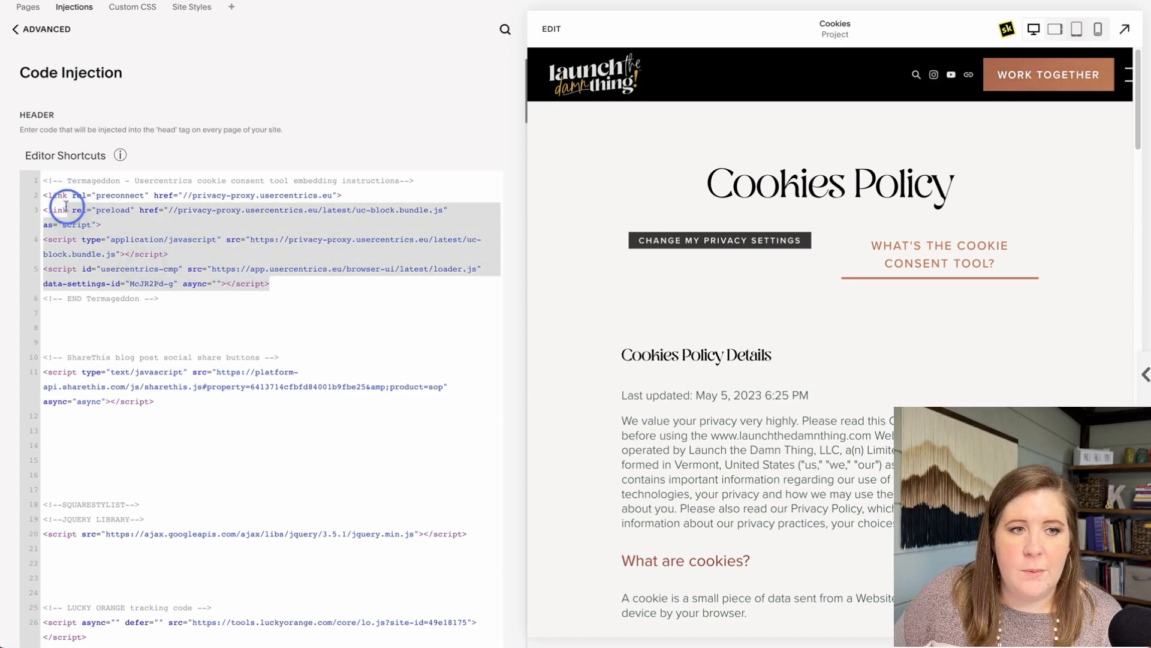
Leave Code Injection, switch to Termageddon's embed code page and copy the Usercentrics Policy Settings Link code
click(18, 29)
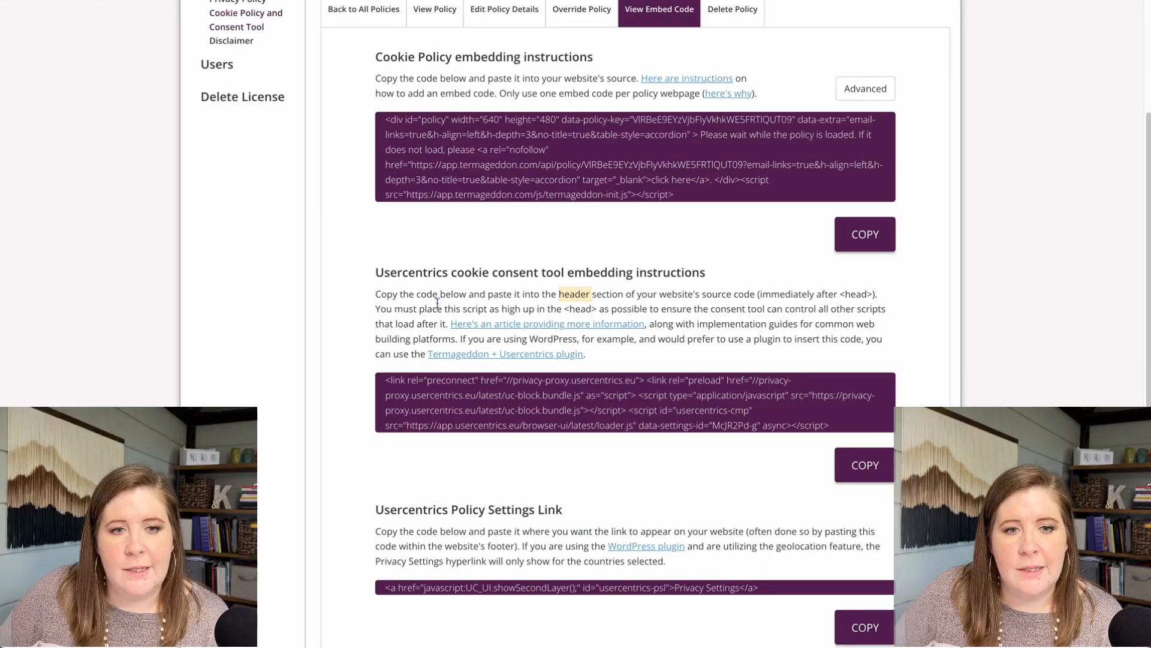
scroll(401, 393, down, 2)
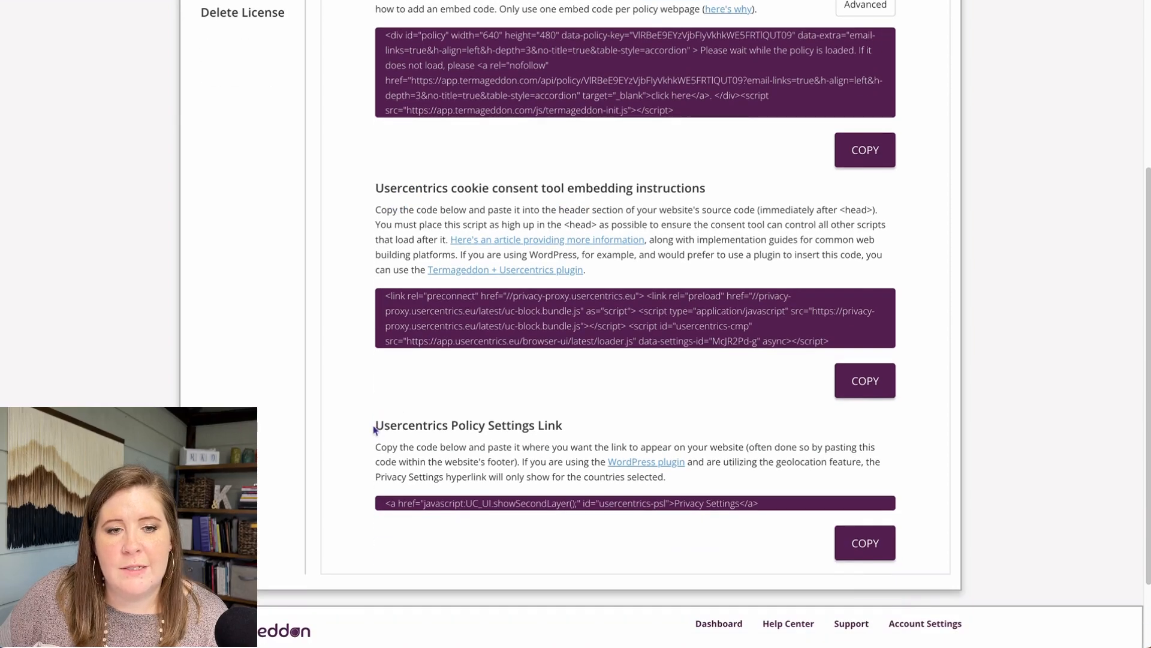
drag(375, 427, 533, 425)
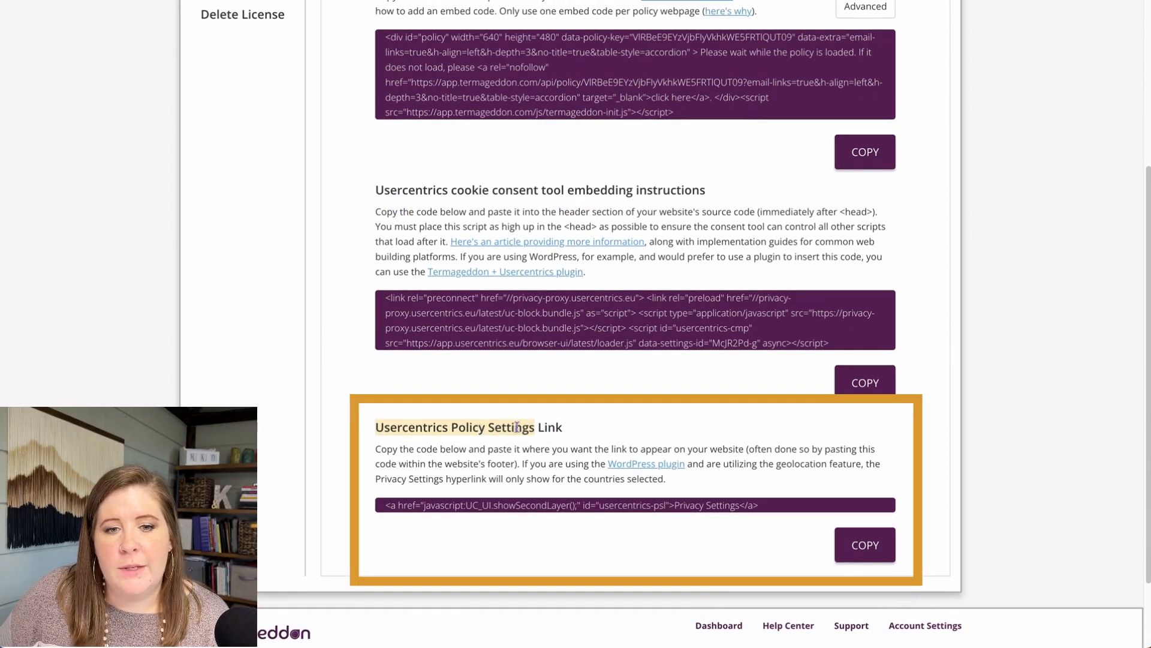
drag(386, 508, 770, 508)
key(ctrl+c)
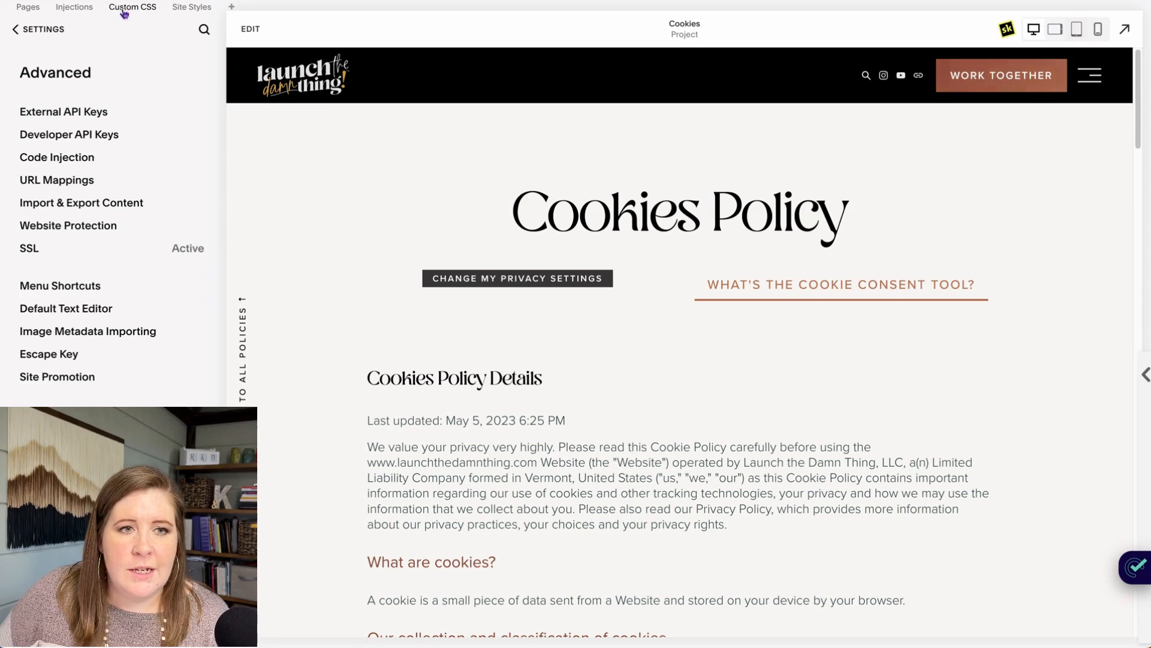
Add an embed block above the Cookies Policy details and paste the copied Privacy Settings link into it as a code snippet
click(237, 28)
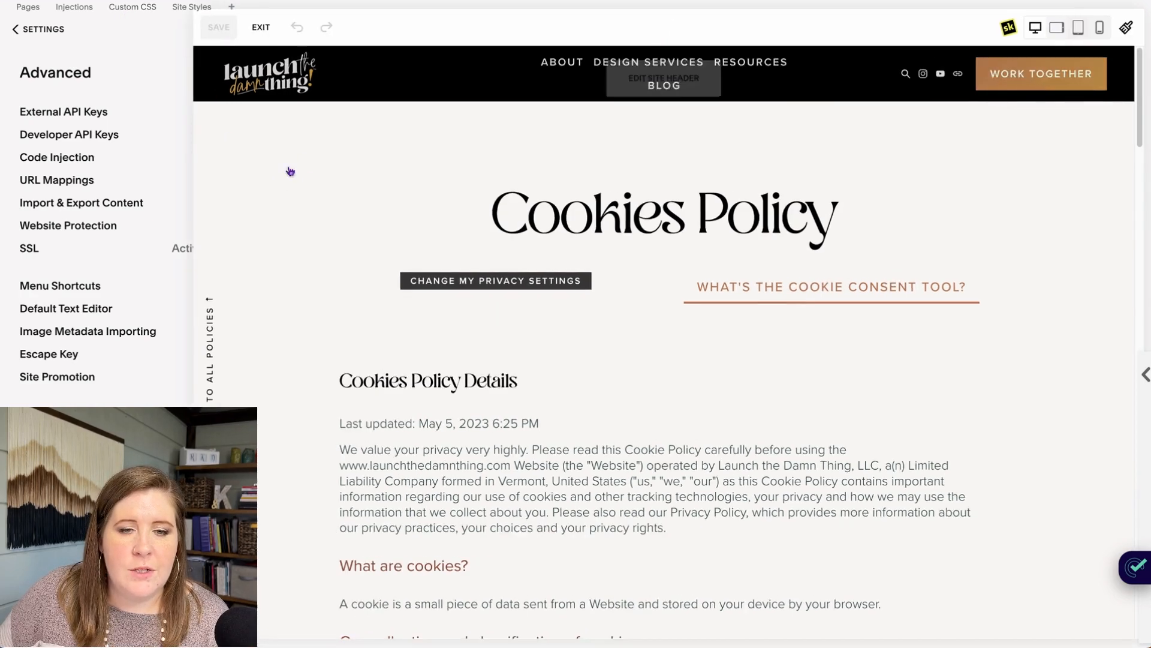
click(571, 359)
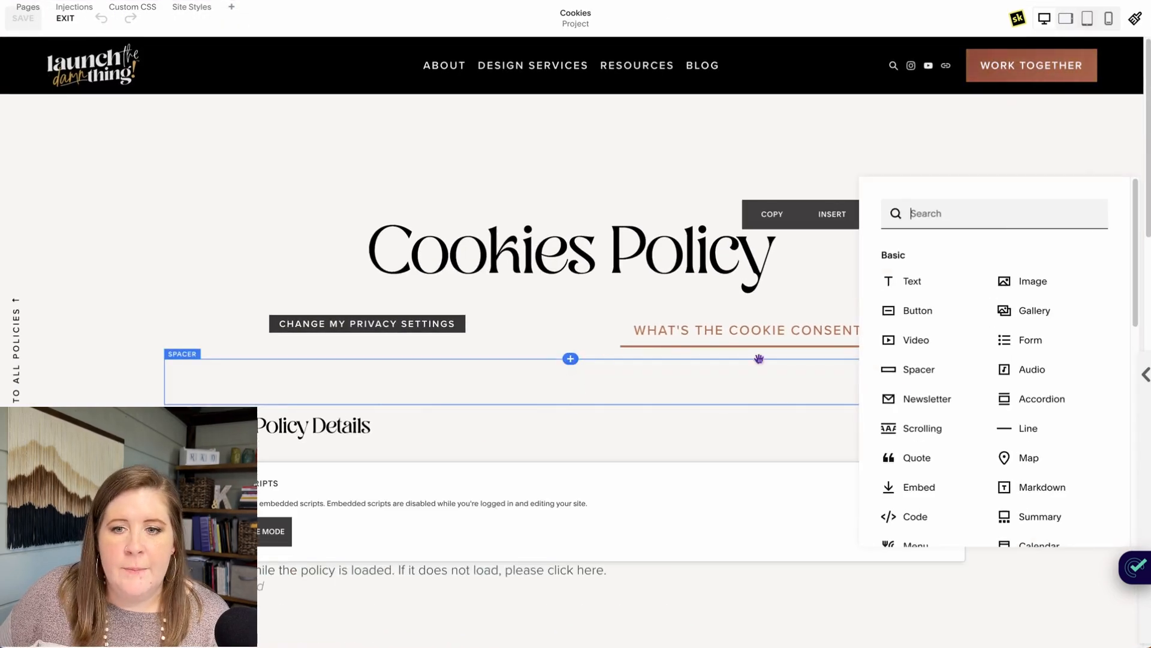
click(917, 472)
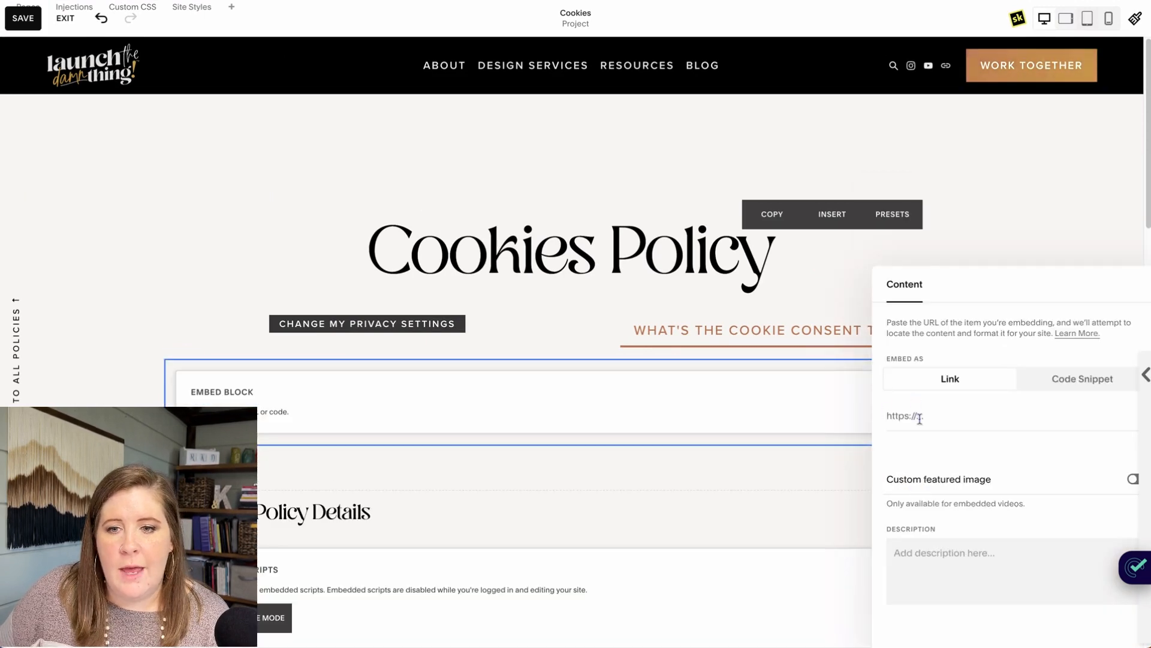
click(1051, 384)
click(936, 429)
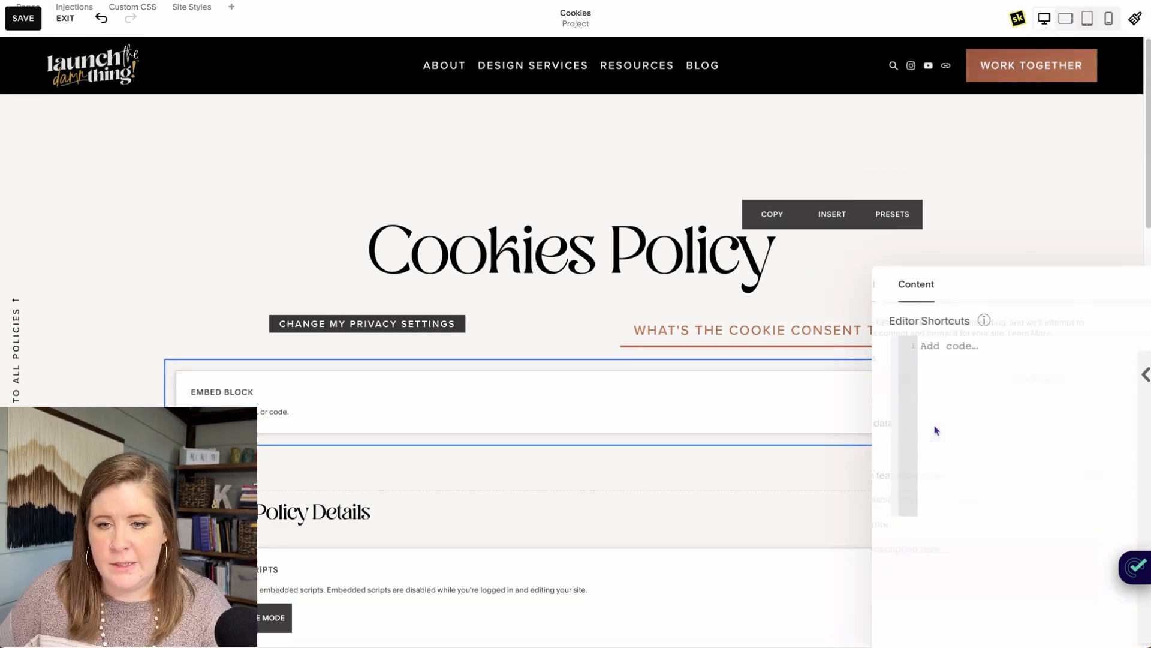
key(ctrl+v)
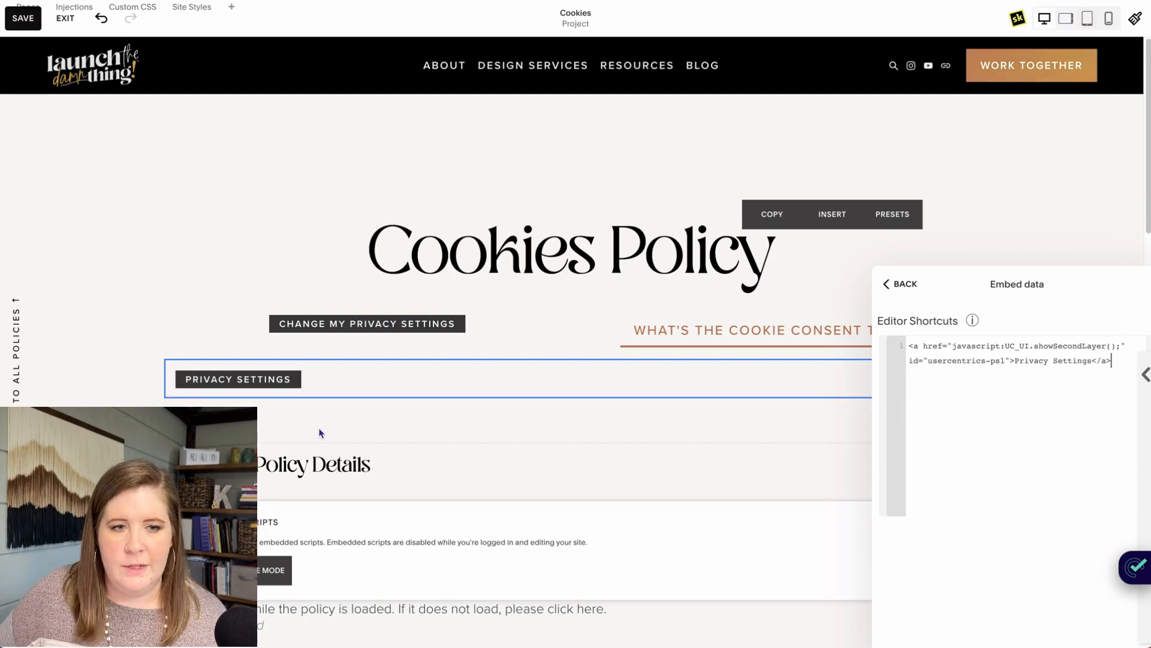
click(115, 390)
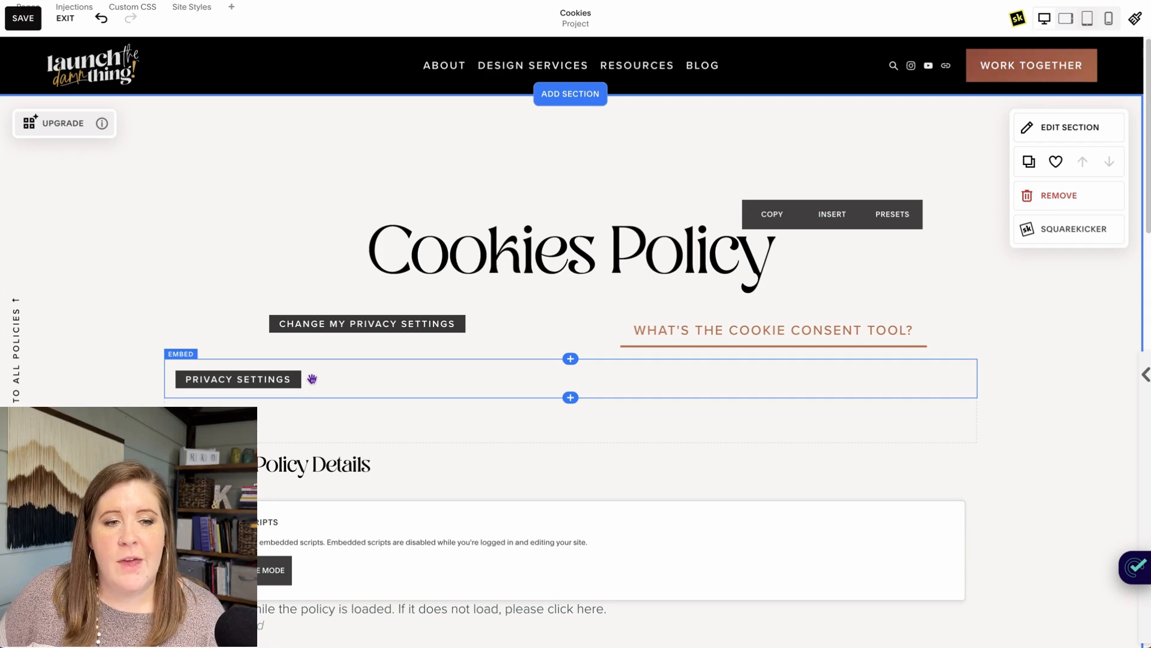
click(347, 376)
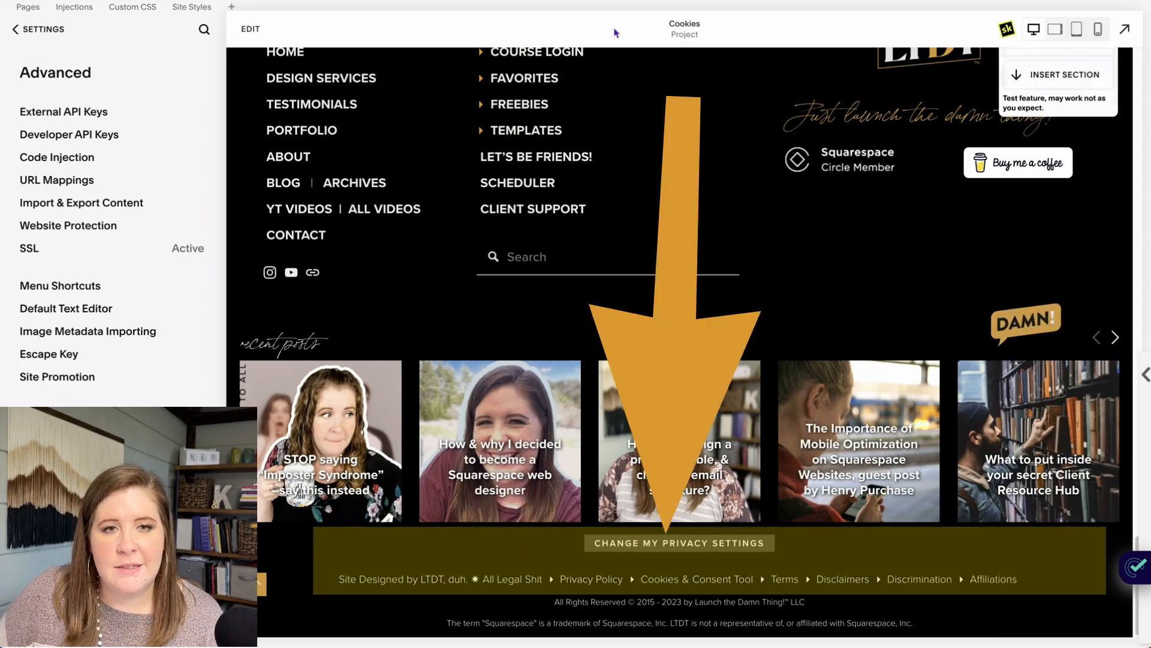
Expand the Cookies page preview to full width and look over the page and the privacy settings button in its footer
click(1125, 29)
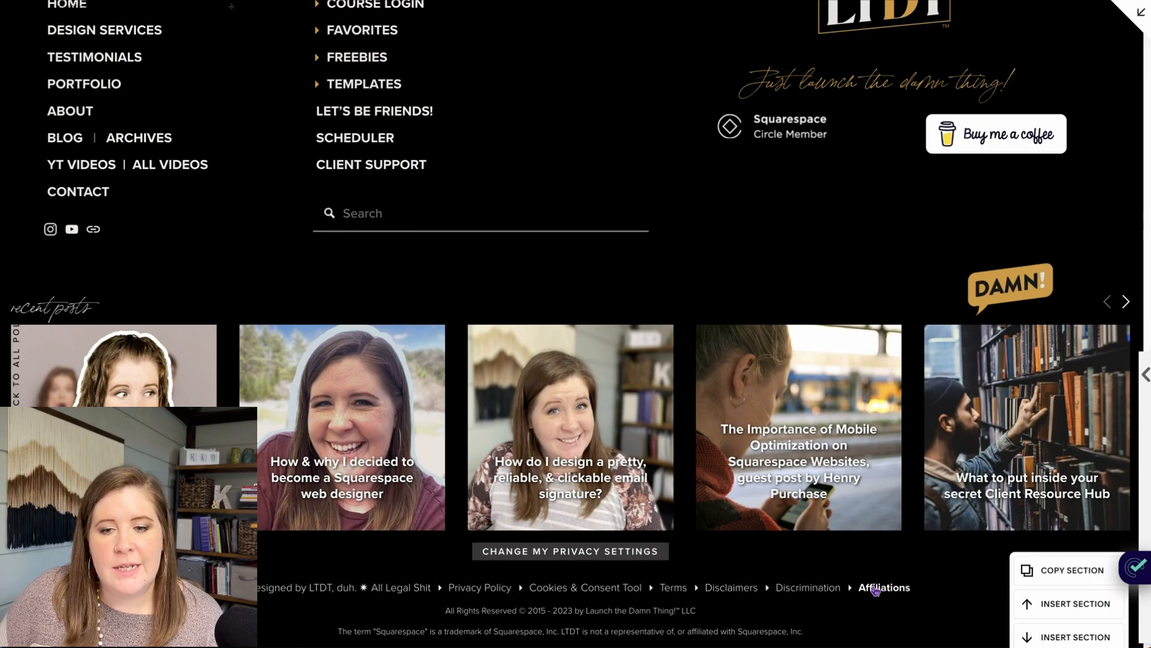
scroll(632, 243, up, 5)
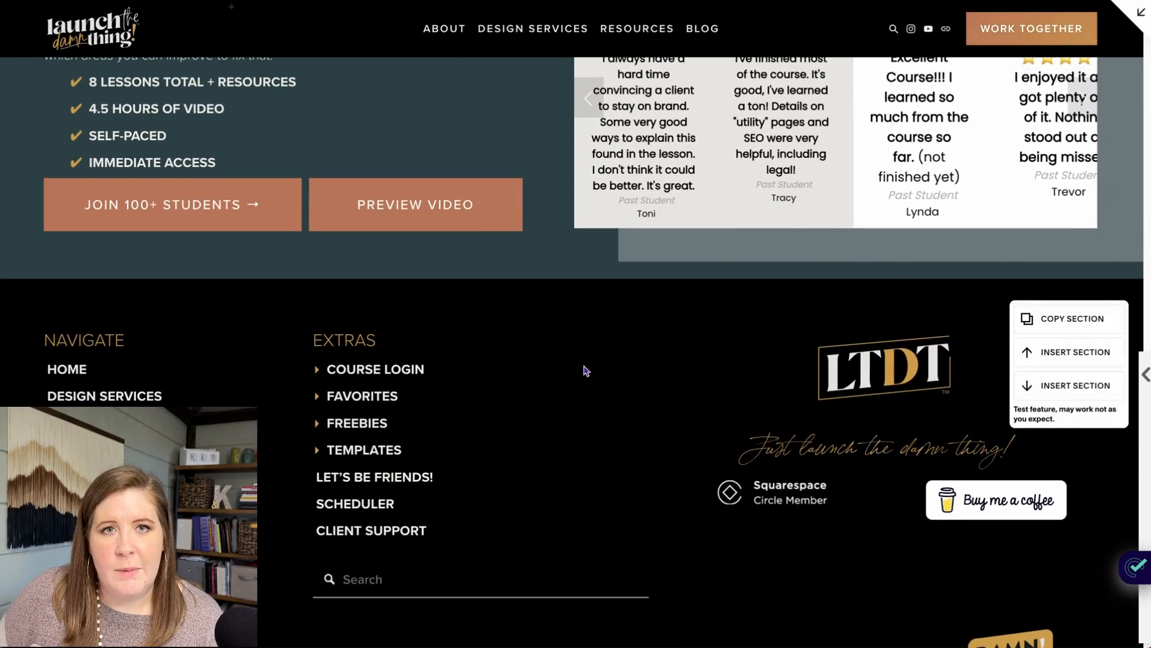
scroll(587, 373, down, 5)
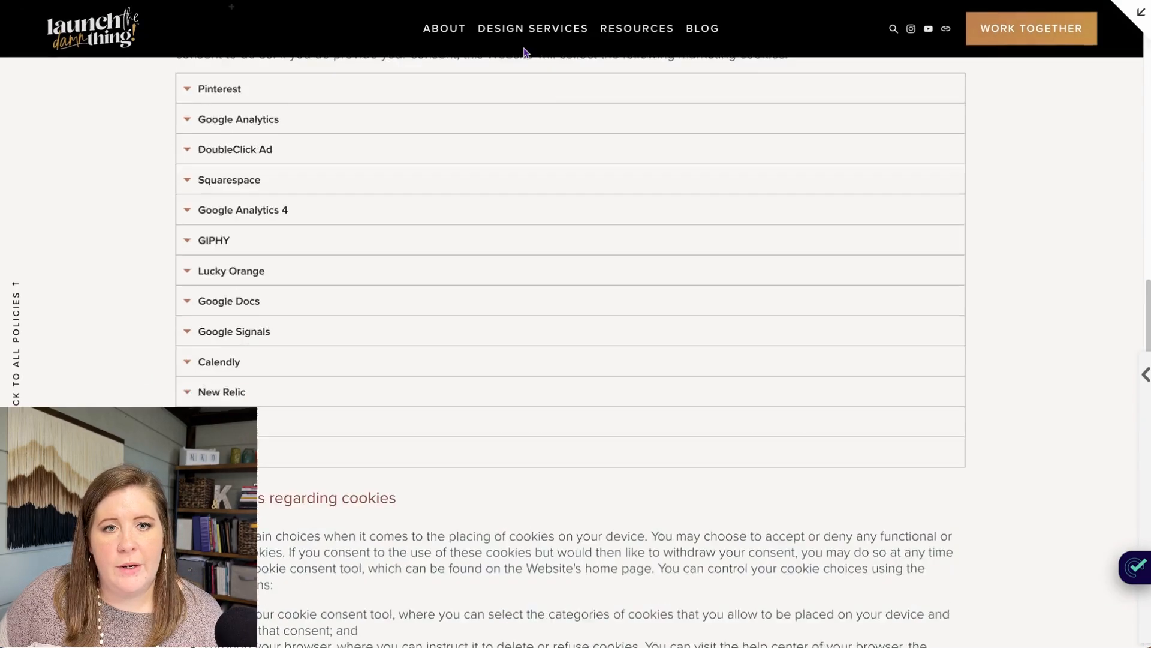
scroll(420, 22, up, 4)
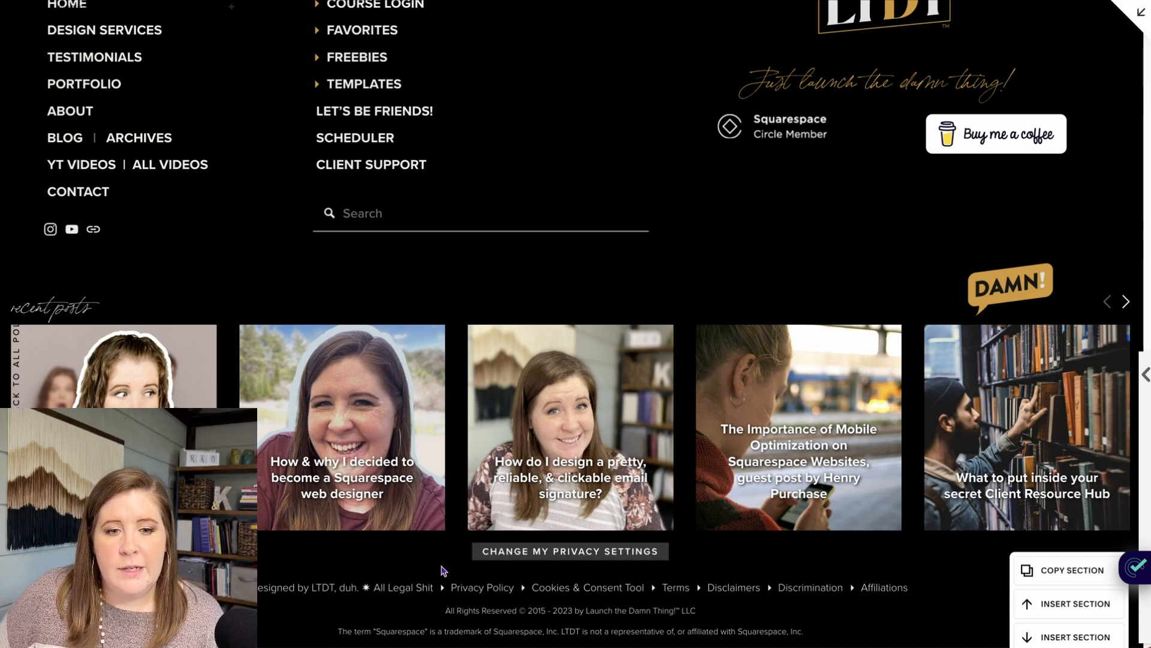
Open the page of all legal policies from the footer, view the Cookie Consent Tool explanation and close it
click(405, 590)
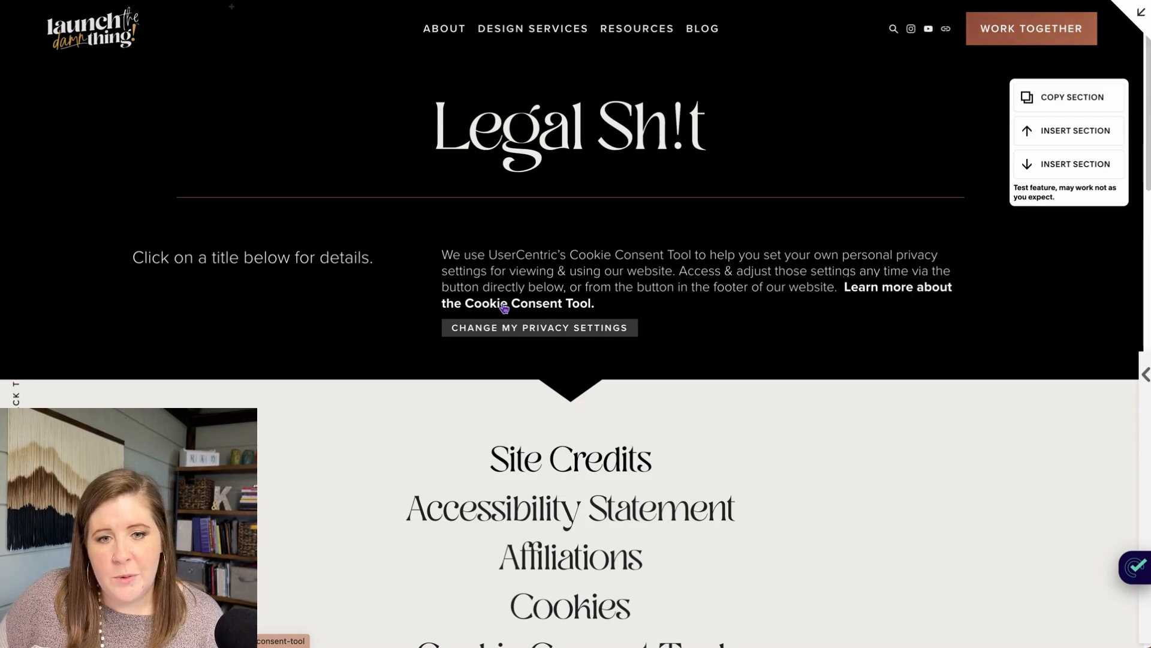
click(483, 308)
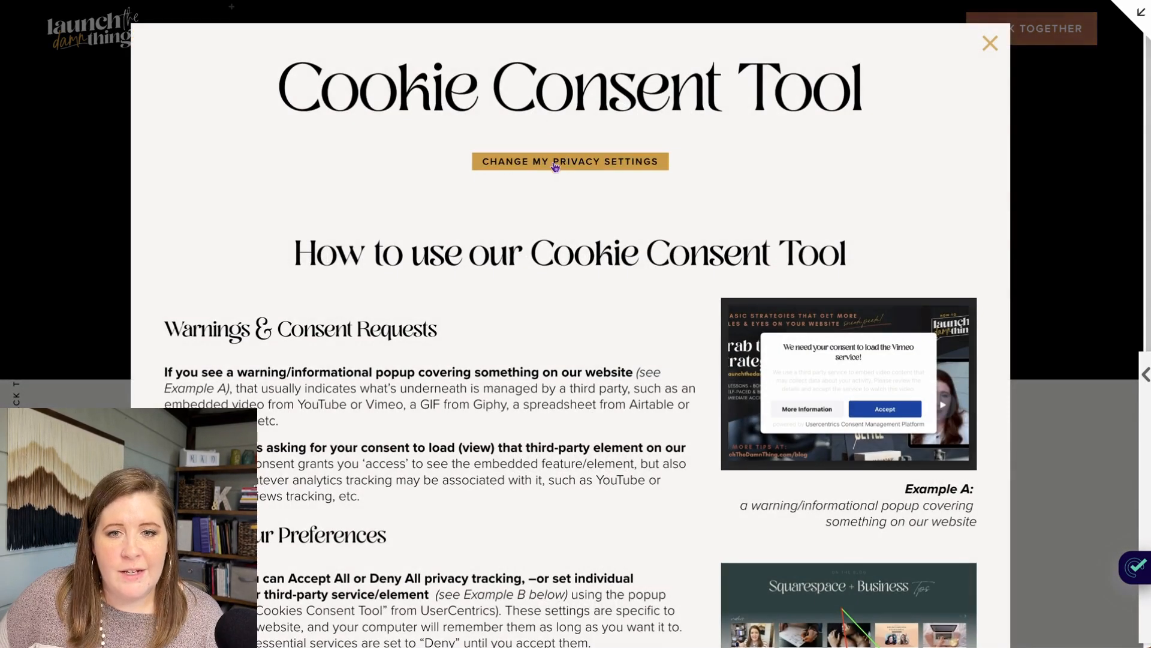
click(990, 43)
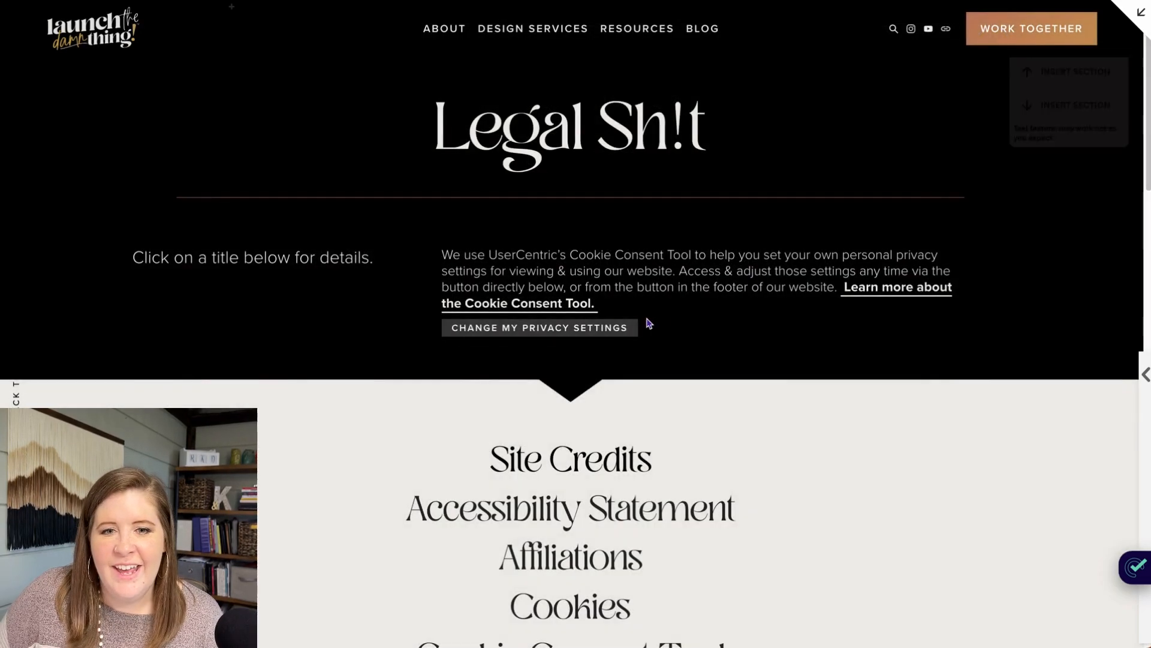
Open the Cookies policy from the legal page, look through it and return to the list of all policies
scroll(614, 399, down, 5)
click(588, 351)
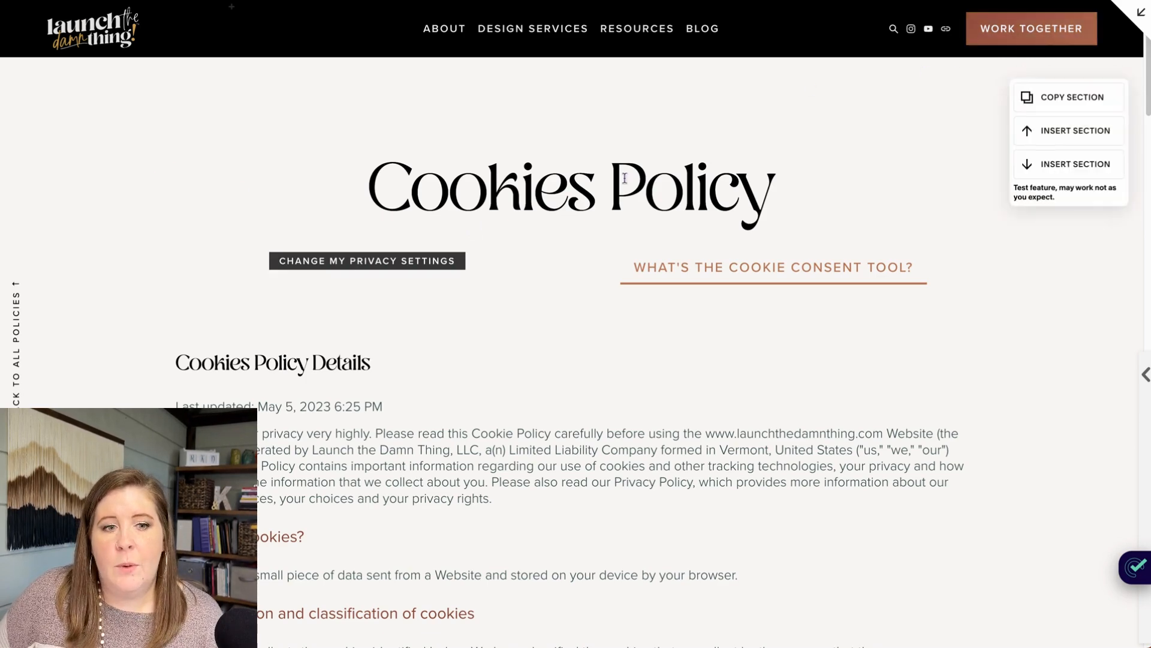
scroll(625, 178, down, 14)
click(16, 307)
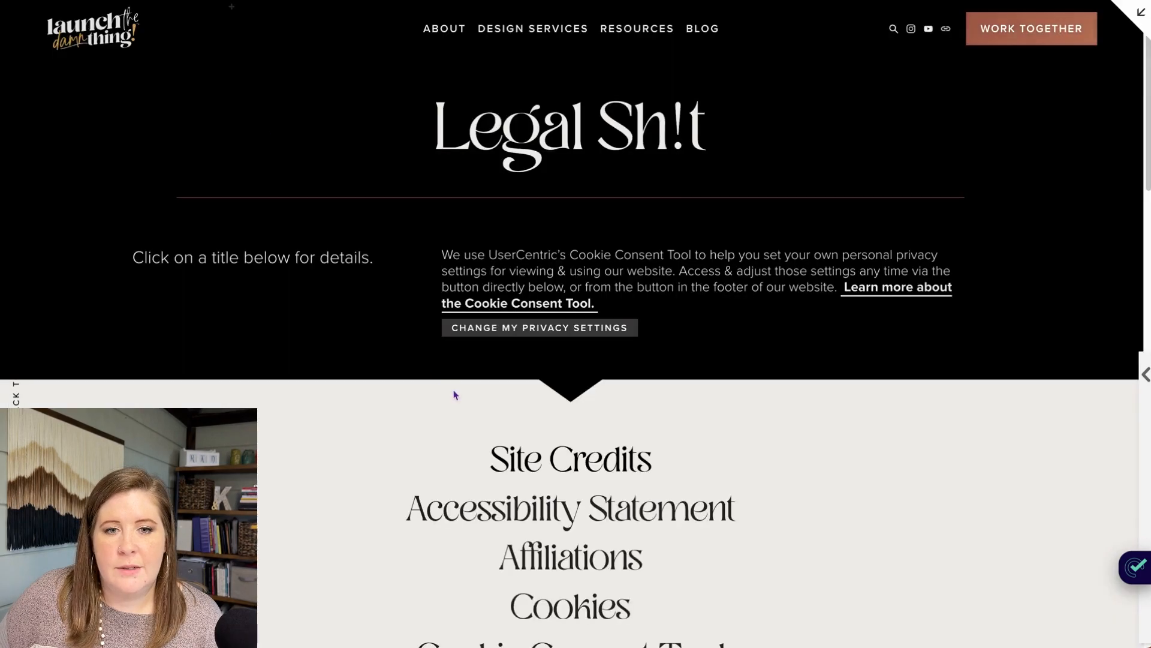
Look through the list of legal policies and open the Privacy Policy page
scroll(449, 391, down, 10)
scroll(449, 394, up, 1)
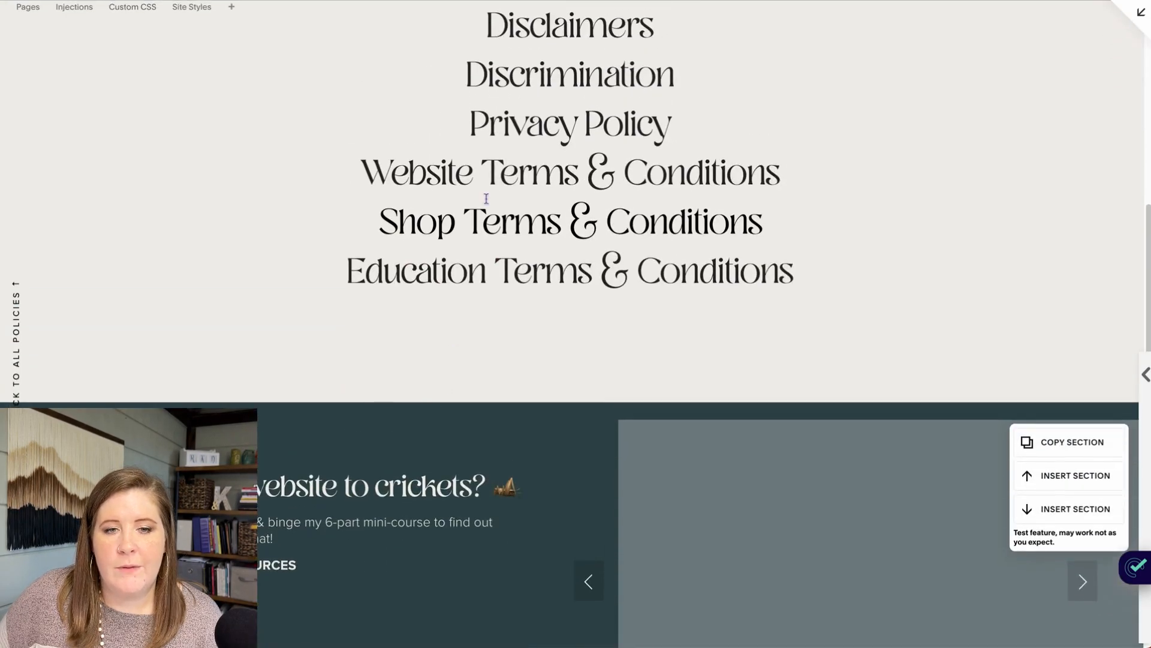
scroll(512, 198, up, 1)
click(517, 190)
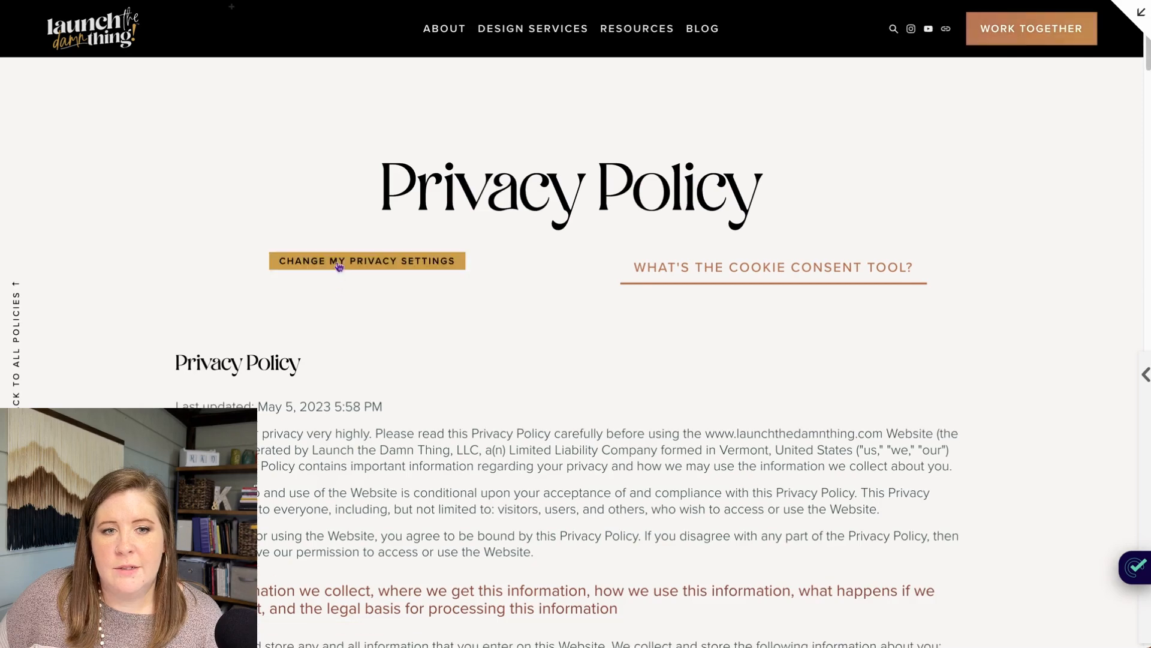